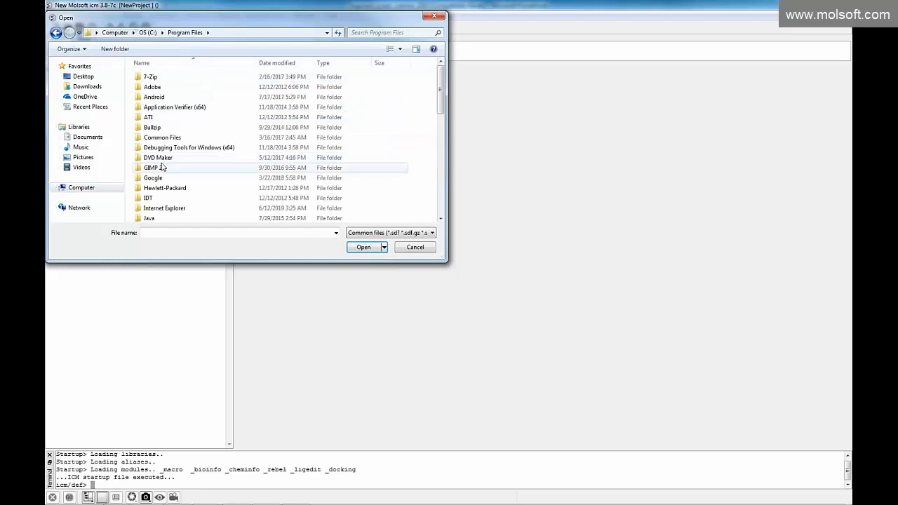
scroll(163, 167, down, 3)
scroll(163, 167, down, 1)
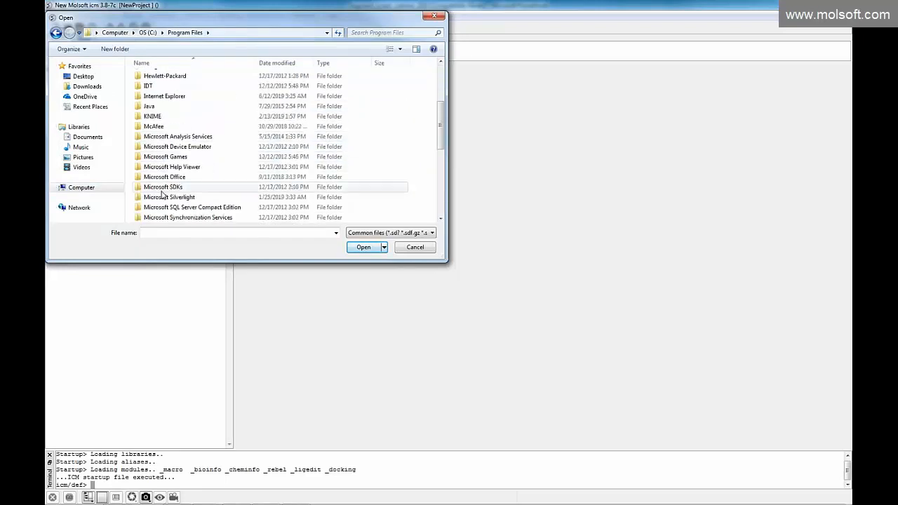
scroll(176, 188, down, 1)
scroll(172, 192, down, 1)
scroll(170, 193, down, 1)
double_click(169, 165)
click(414, 247)
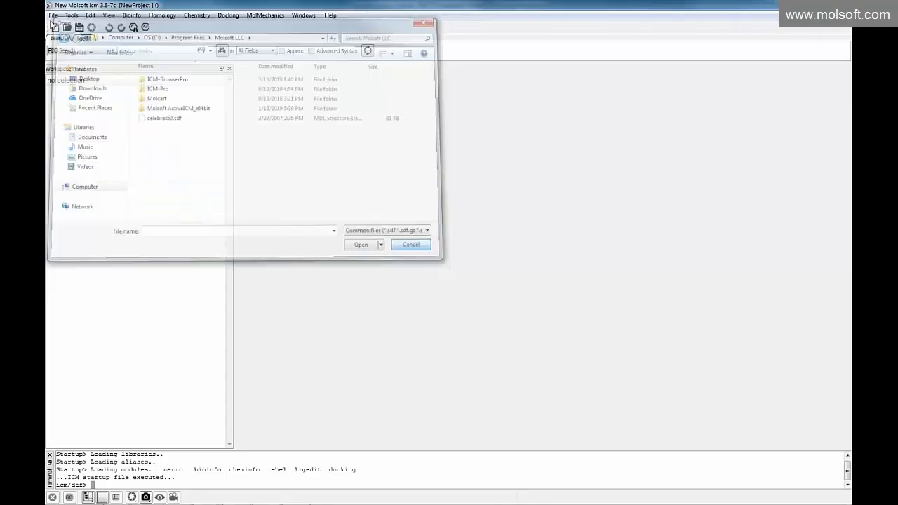
Open the recently used file fragments_icf.sdf and narrow the workspace panel to widen its table
click(53, 15)
mouse_move(107, 259)
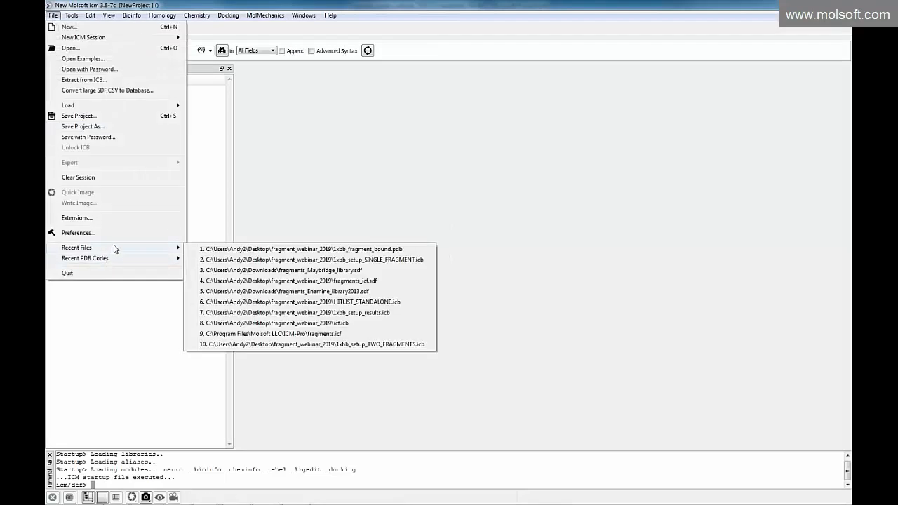
click(232, 281)
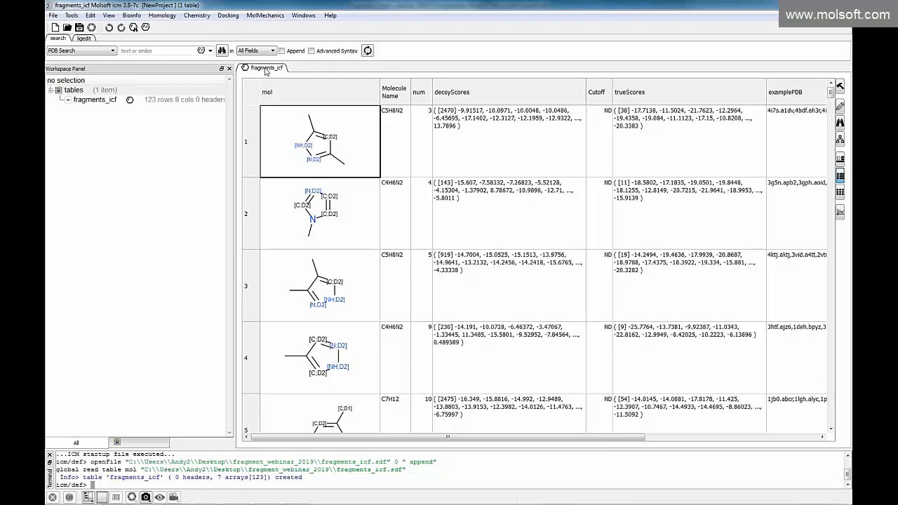
drag(235, 128, 101, 130)
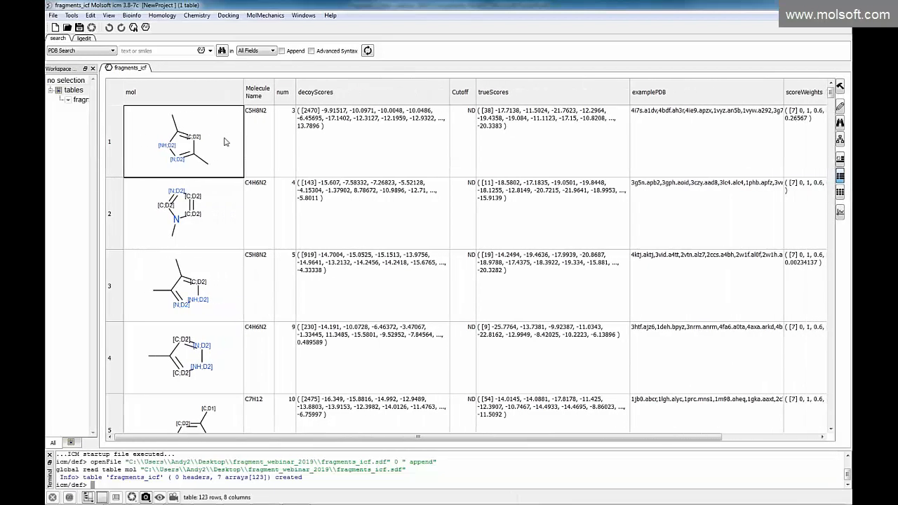
Look through the rows and columns of the fragments_icf table and hide the terminal pane
scroll(188, 173, down, 9)
scroll(188, 178, down, 11)
scroll(197, 178, down, 4)
drag(830, 285, 820, 82)
drag(703, 438, 617, 436)
click(52, 443)
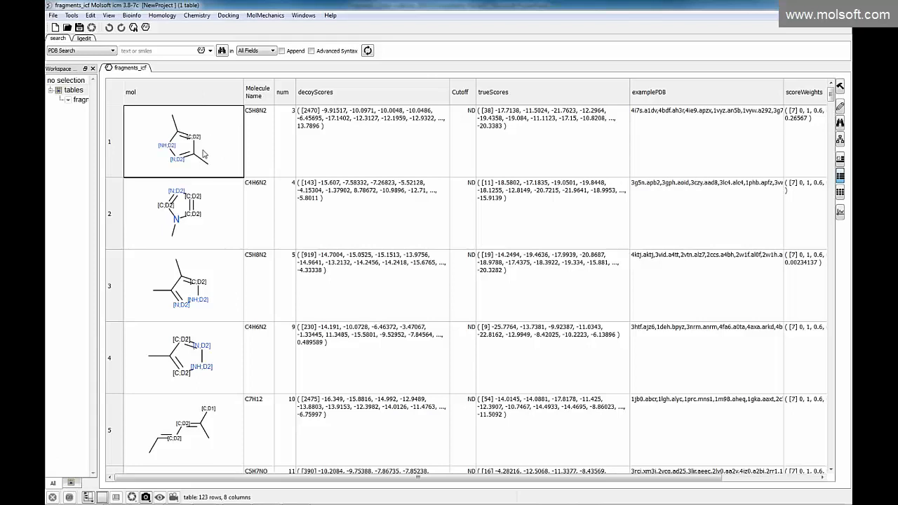
Calculate MolWeight, MolLogP, Nof_RotB, Nof_HBA and Nof_HBD for the mol column as new table columns
click(199, 15)
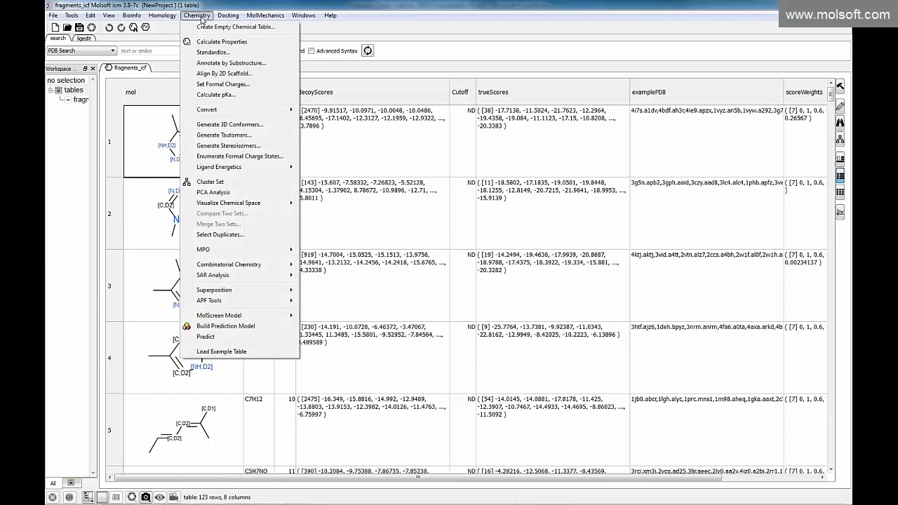
click(217, 43)
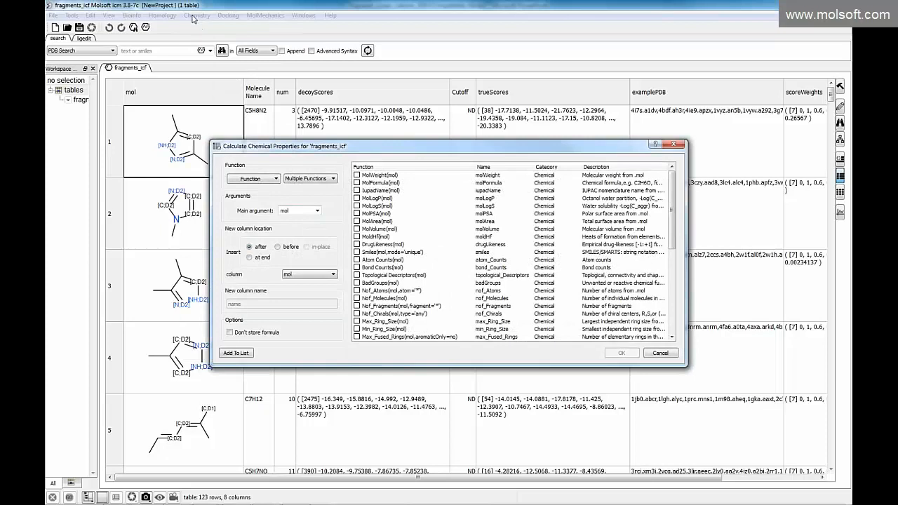
click(356, 175)
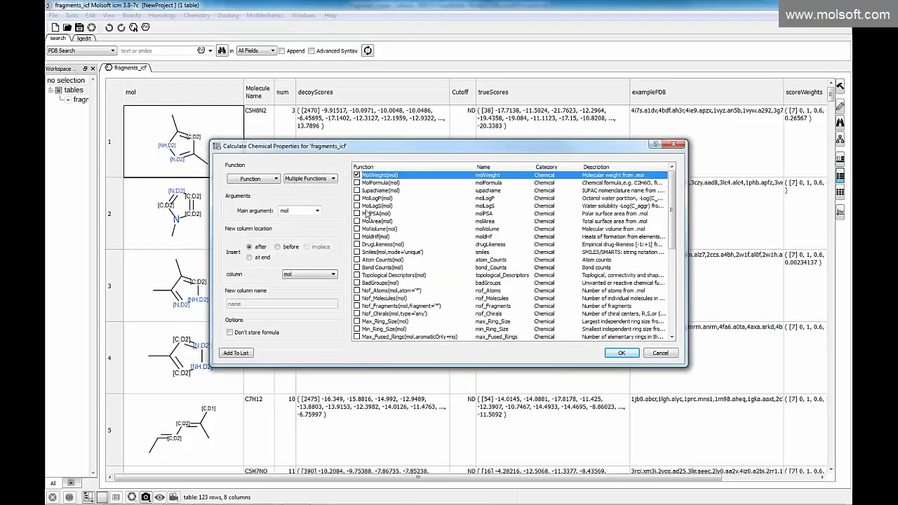
click(357, 199)
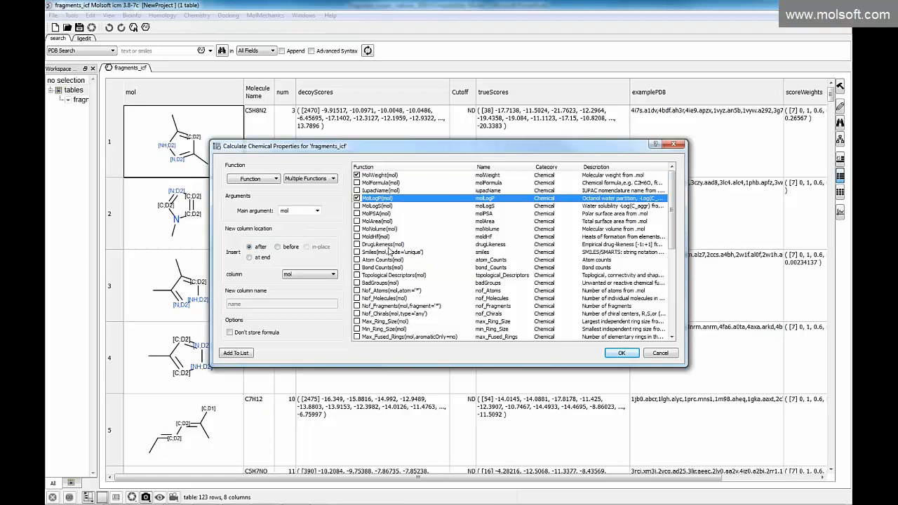
click(671, 338)
click(671, 338)
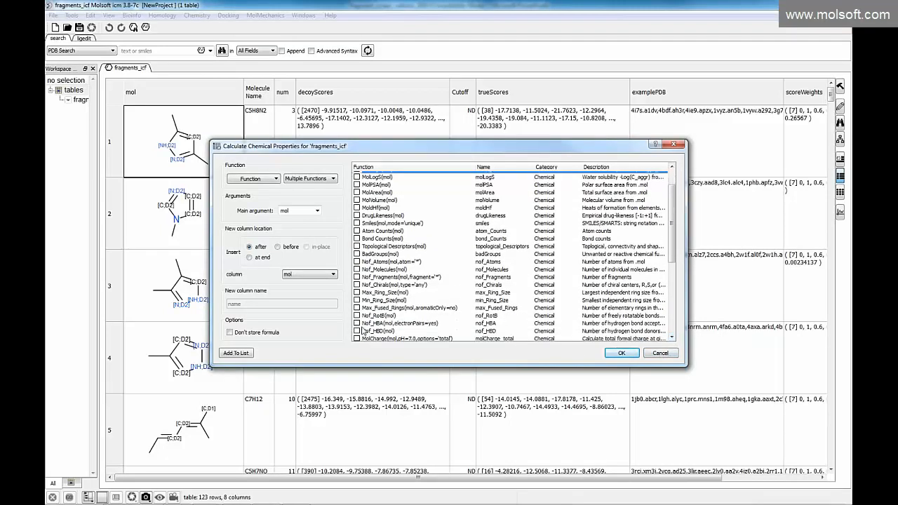
click(356, 323)
click(356, 332)
click(356, 316)
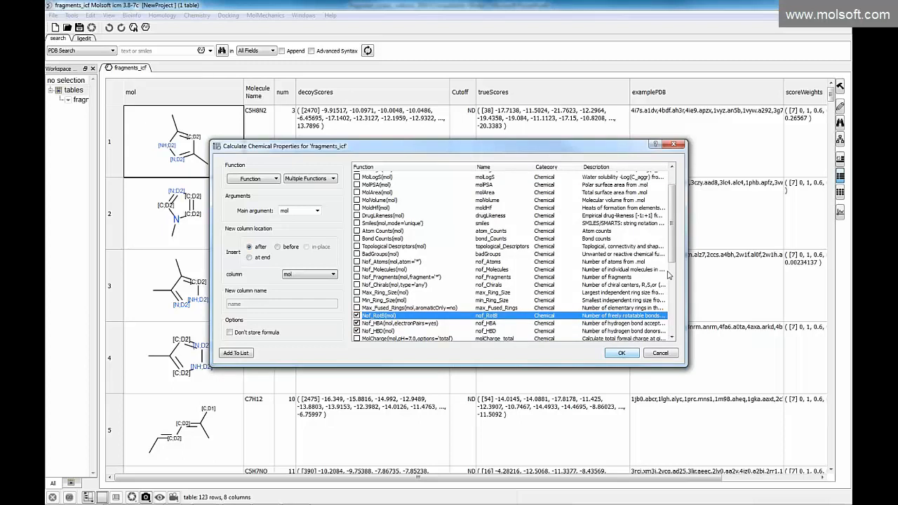
click(619, 355)
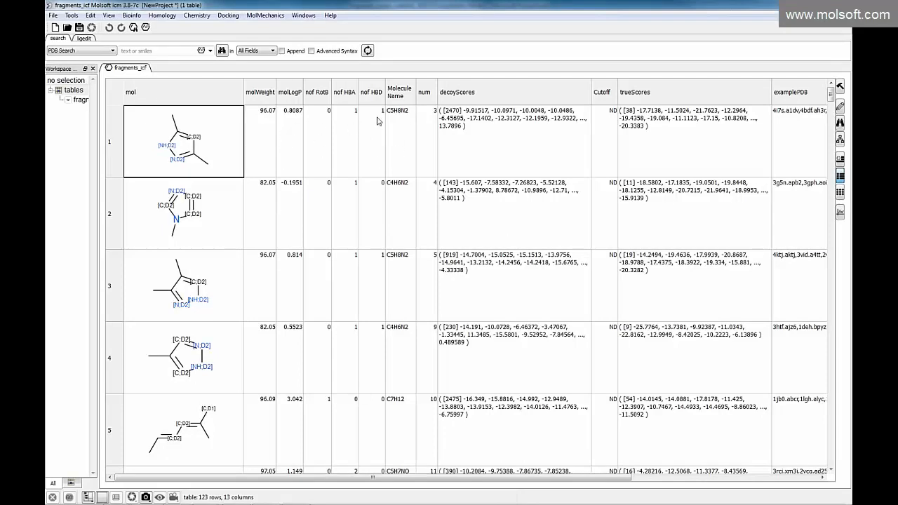
Create a histogram of the molWeight column and adjust the width of the plot area
click(262, 92)
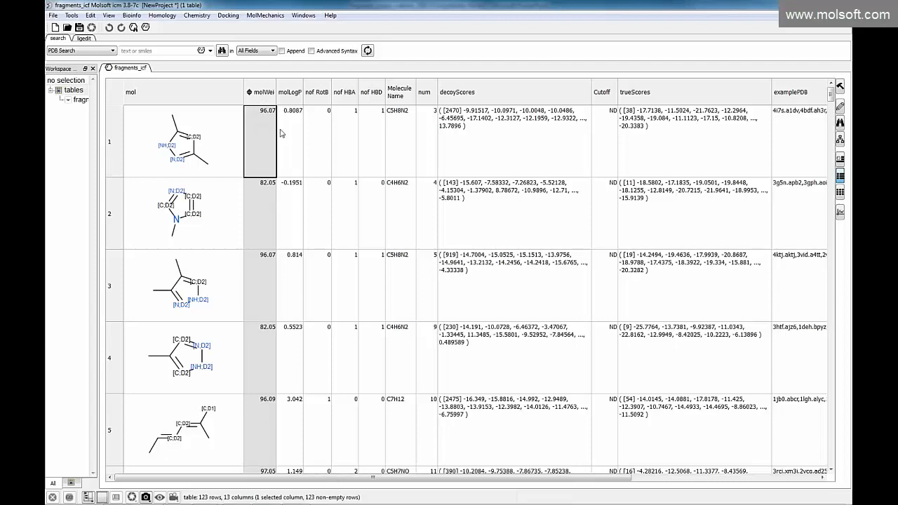
right_click(268, 100)
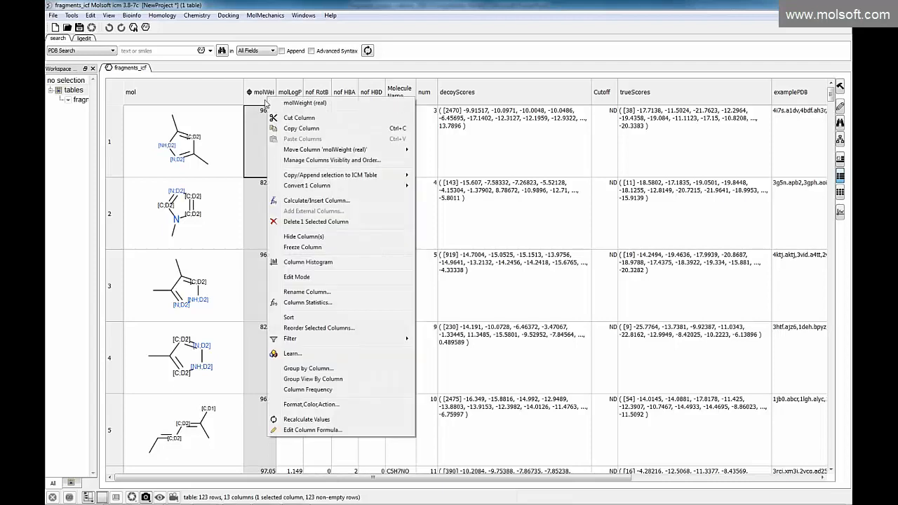
click(300, 262)
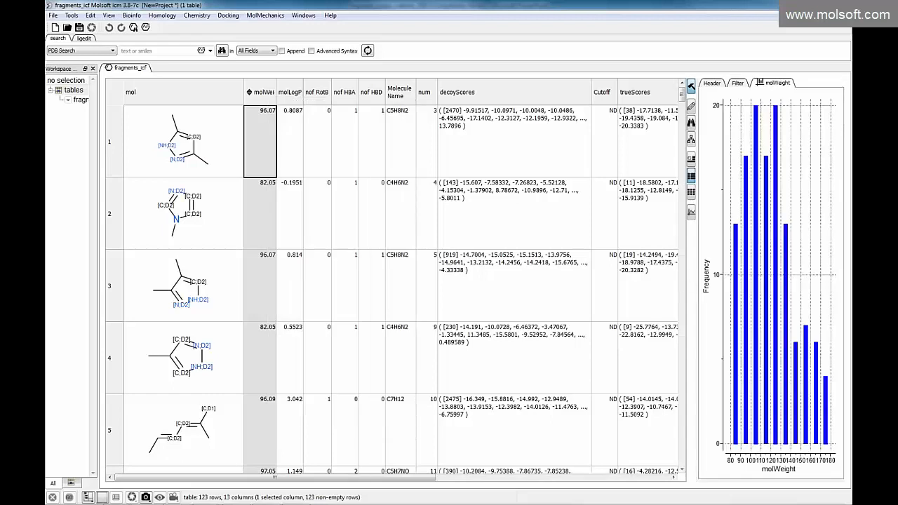
drag(697, 274, 424, 275)
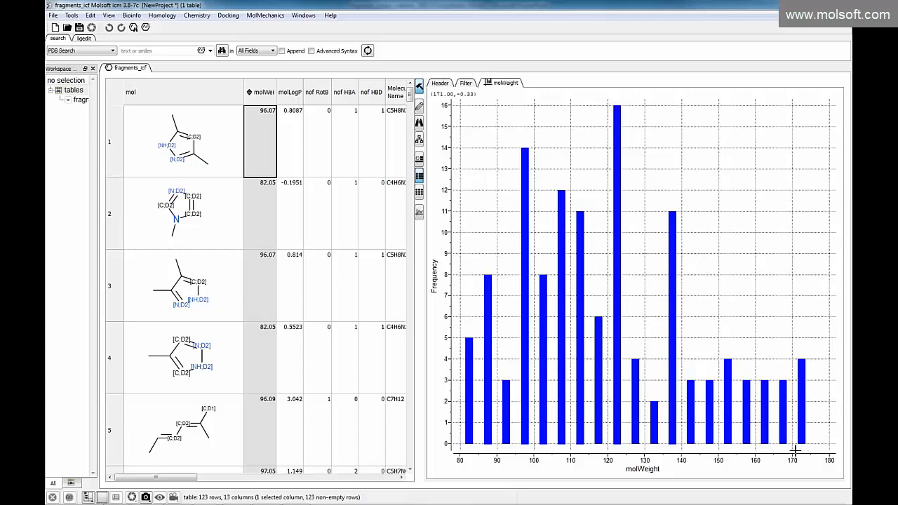
drag(425, 281, 565, 281)
Create a scatter plot with molWeight on X and molLogP on Y, and widen the plot area
click(560, 214)
click(369, 96)
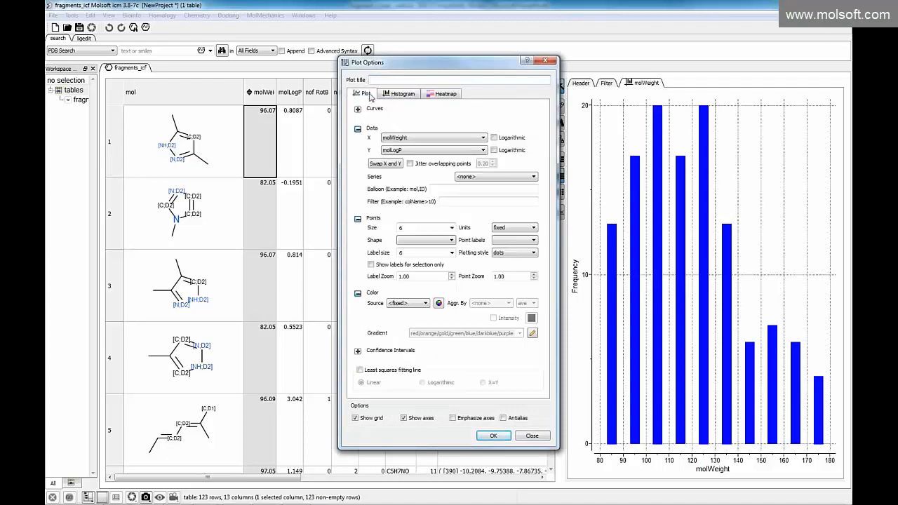
drag(449, 67, 299, 103)
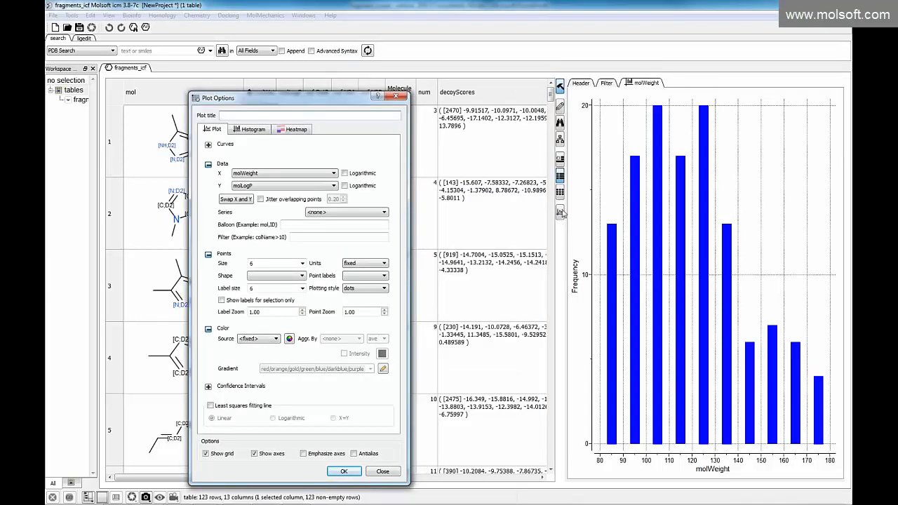
click(253, 130)
click(213, 129)
click(239, 131)
click(291, 131)
click(222, 130)
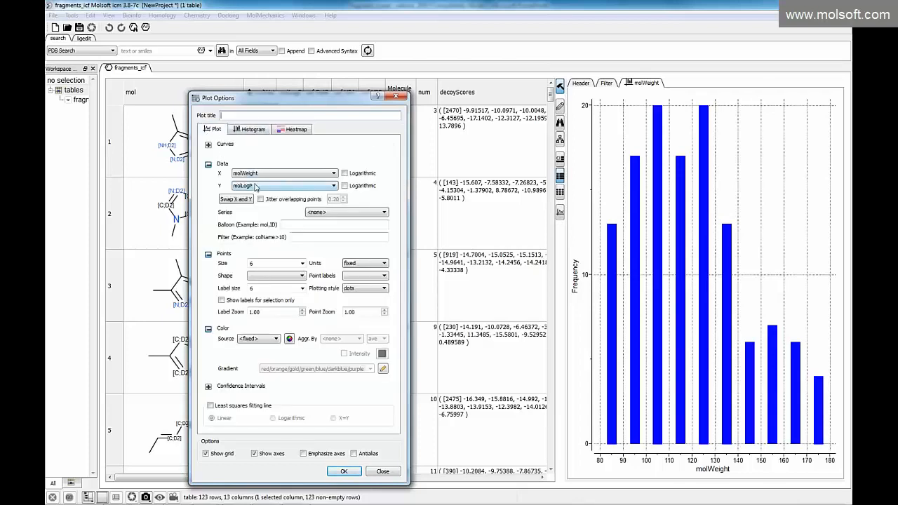
click(344, 471)
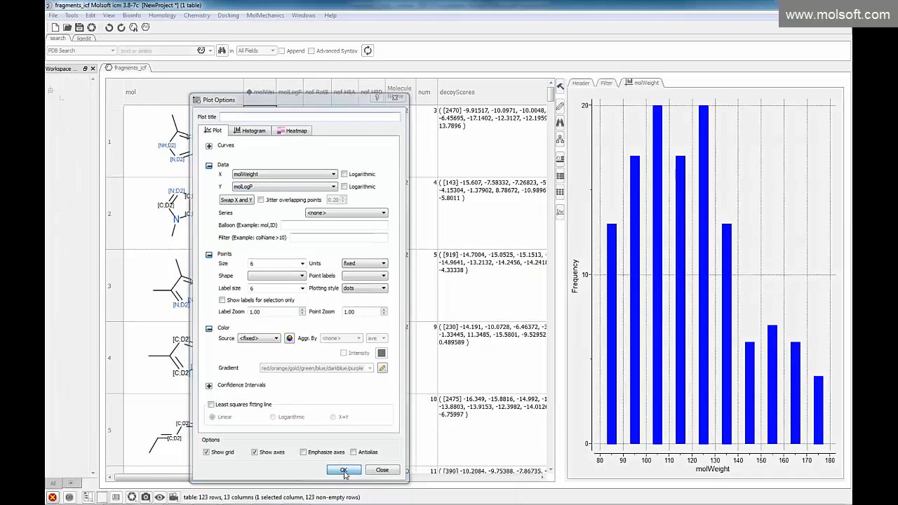
drag(566, 259, 488, 259)
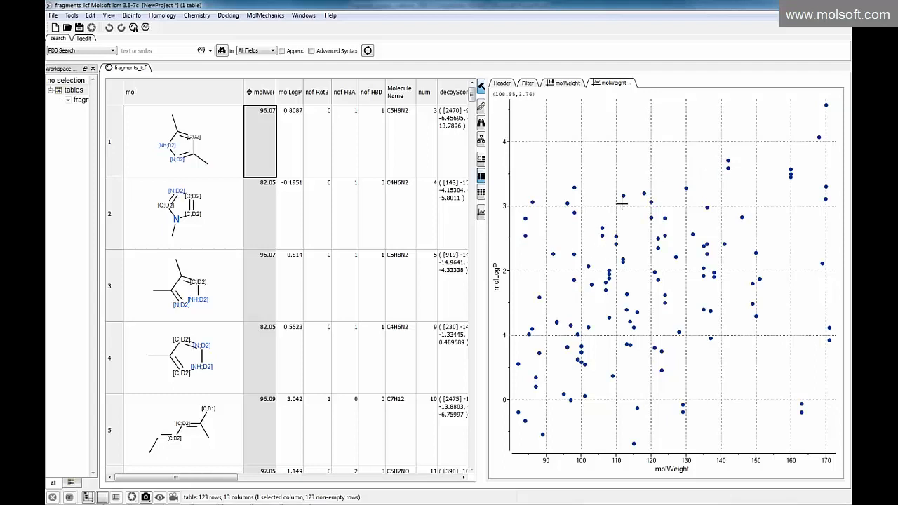
Colour the scatter plot's points by nof_HBD in the plot options
right_click(650, 166)
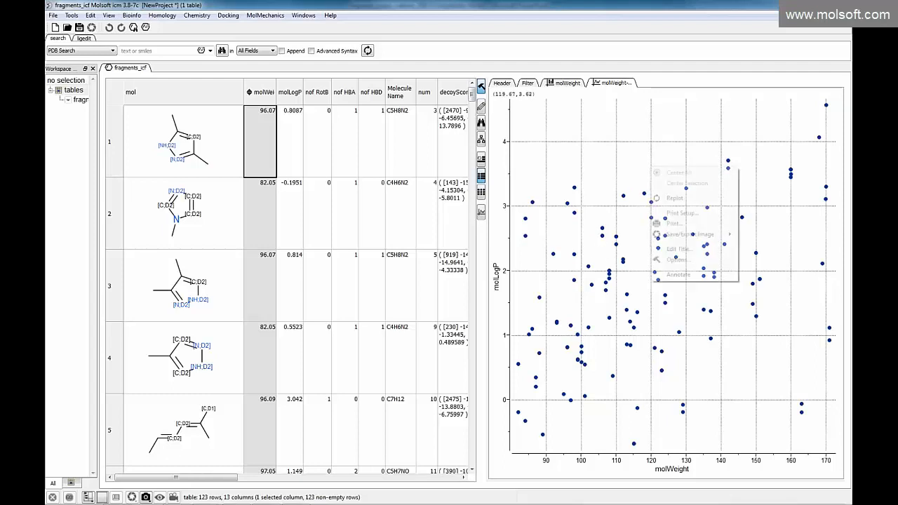
click(673, 260)
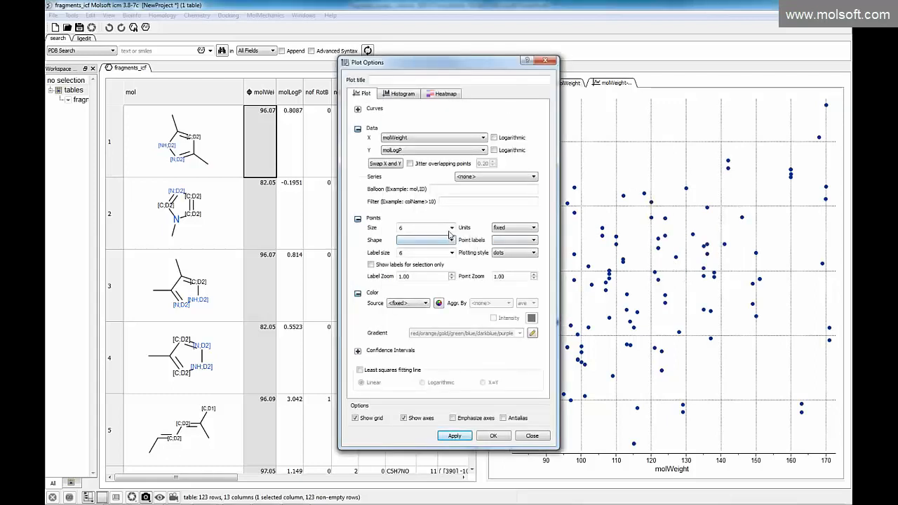
click(424, 305)
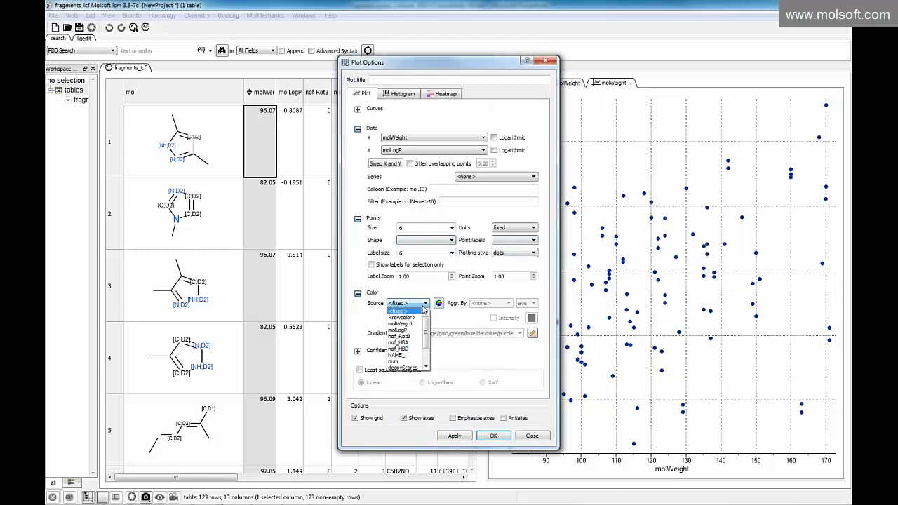
click(409, 349)
click(455, 435)
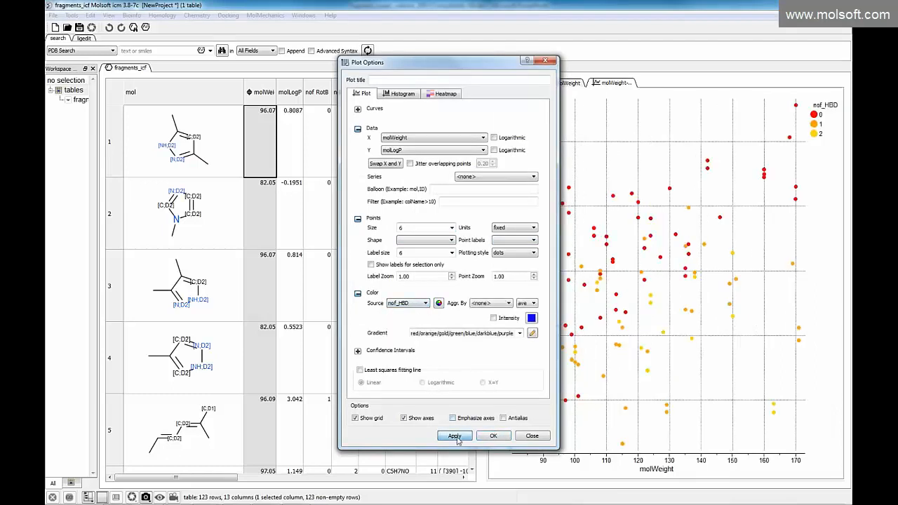
Size the scatter plot's points by nof_RotB and close the plot options
drag(456, 70, 376, 70)
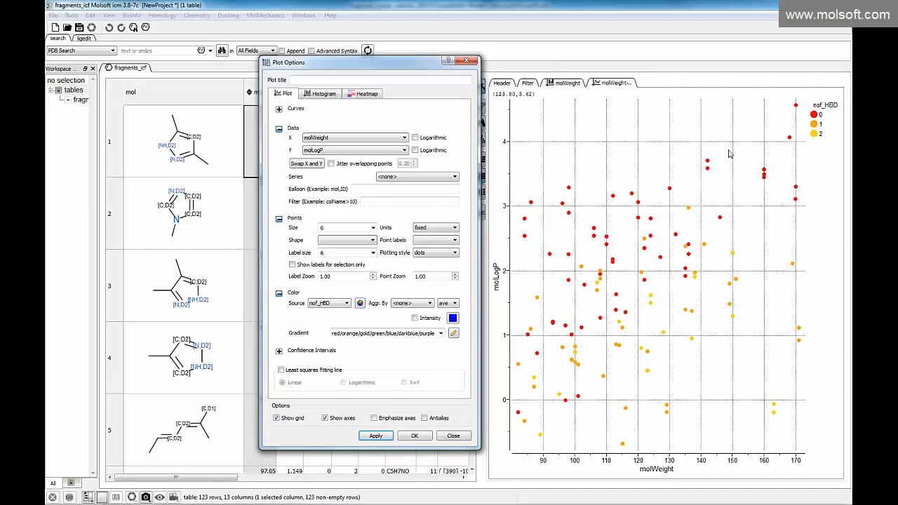
click(372, 228)
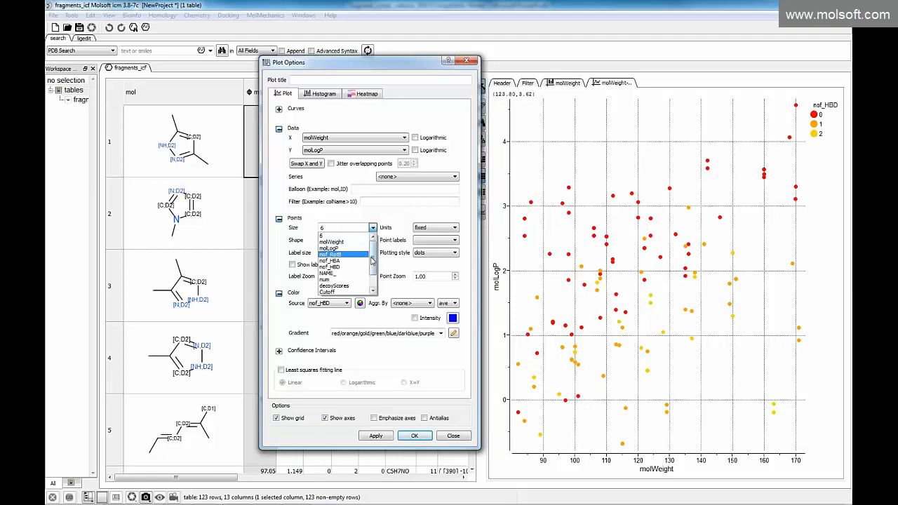
drag(373, 261, 373, 275)
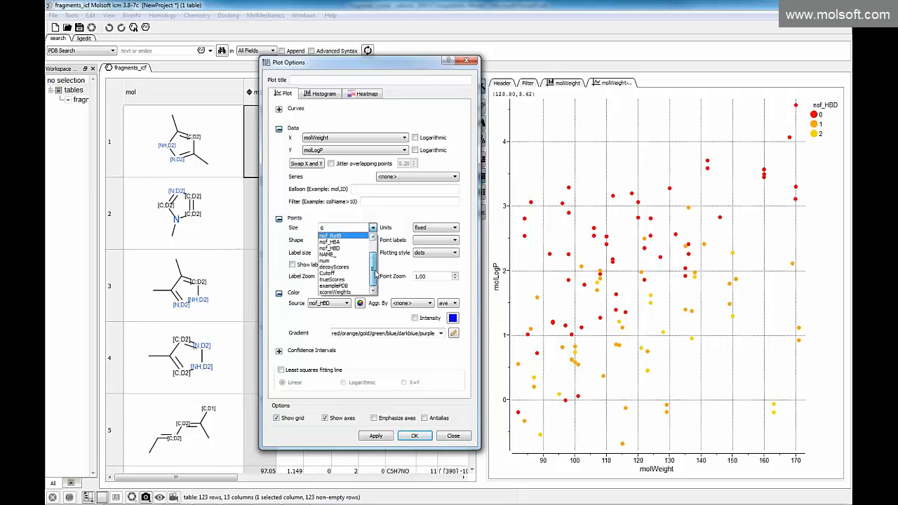
click(331, 255)
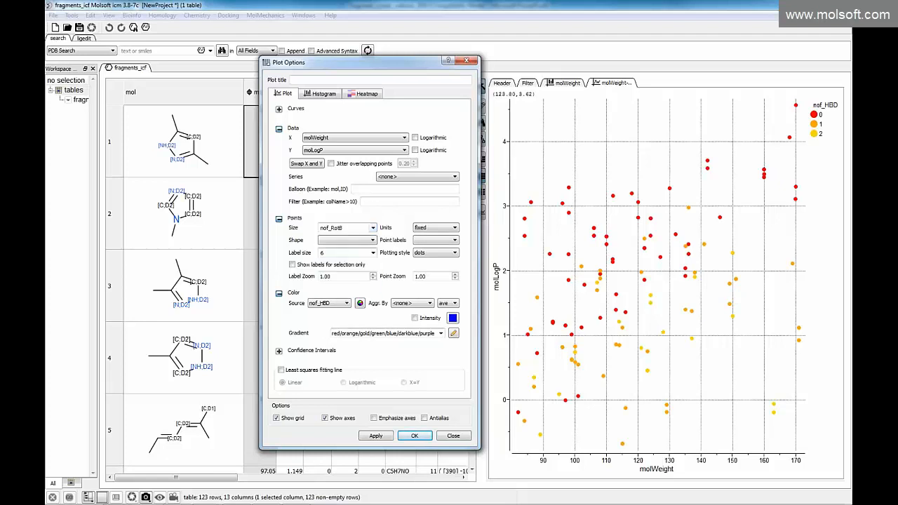
click(375, 436)
click(452, 436)
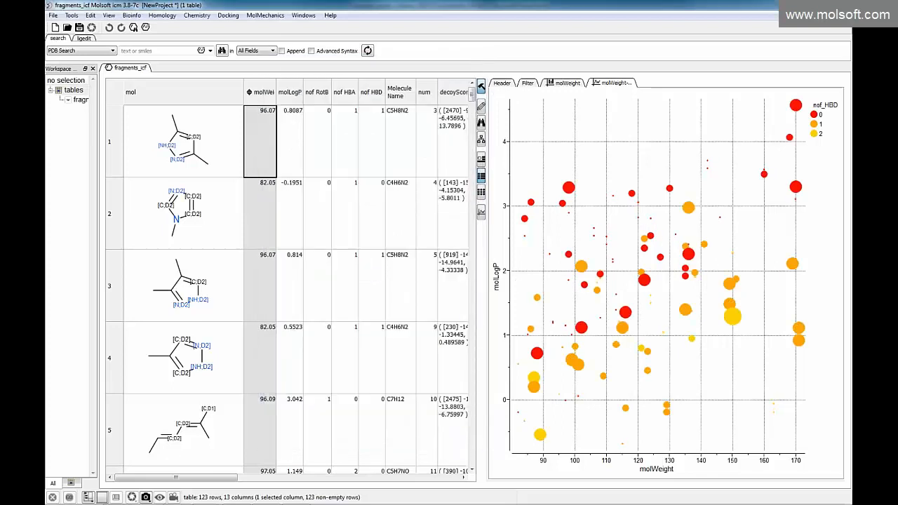
Select all scatter plot points with molLogP above 3 and review the matching highlighted rows in the table
scroll(660, 231, down, 1)
scroll(662, 242, down, 2)
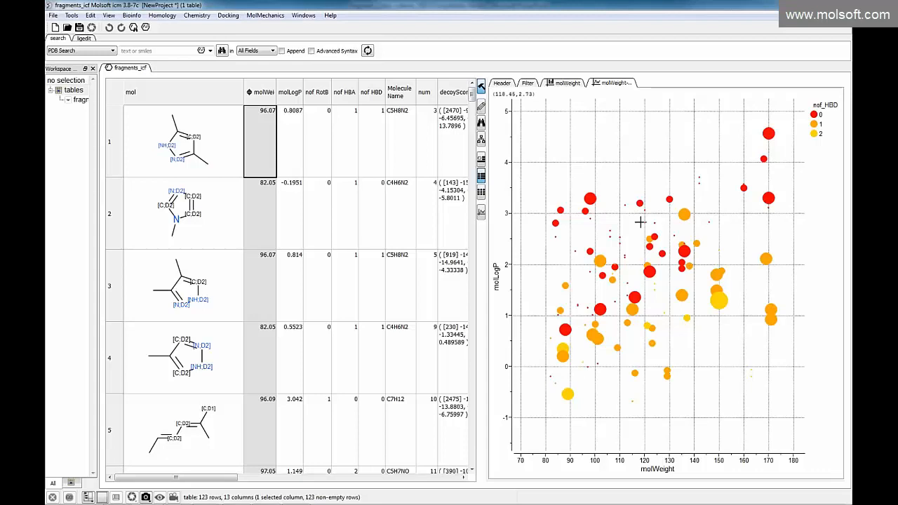
scroll(625, 327, up, 1)
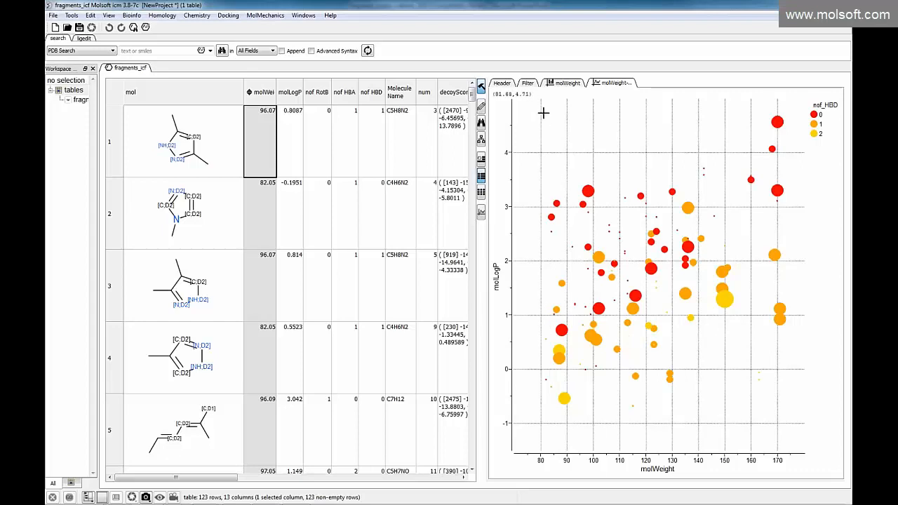
drag(528, 110, 804, 206)
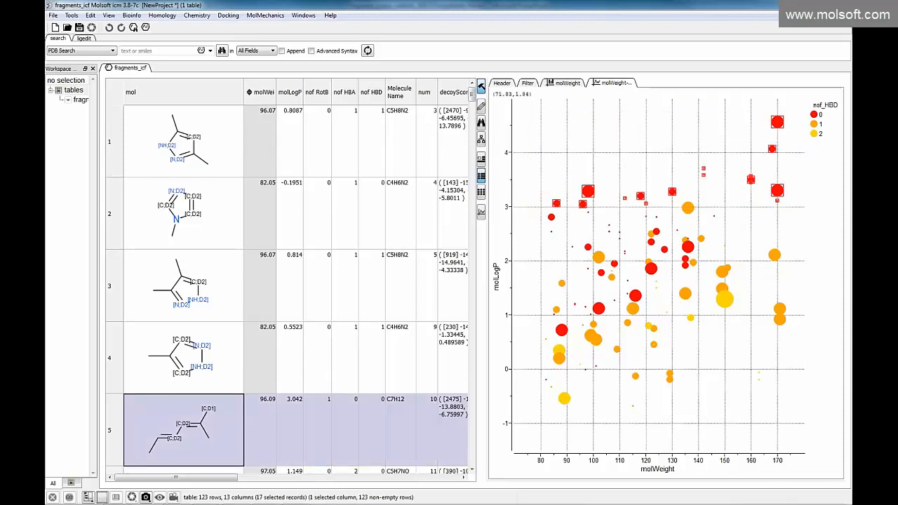
scroll(238, 415, down, 1)
scroll(316, 229, down, 4)
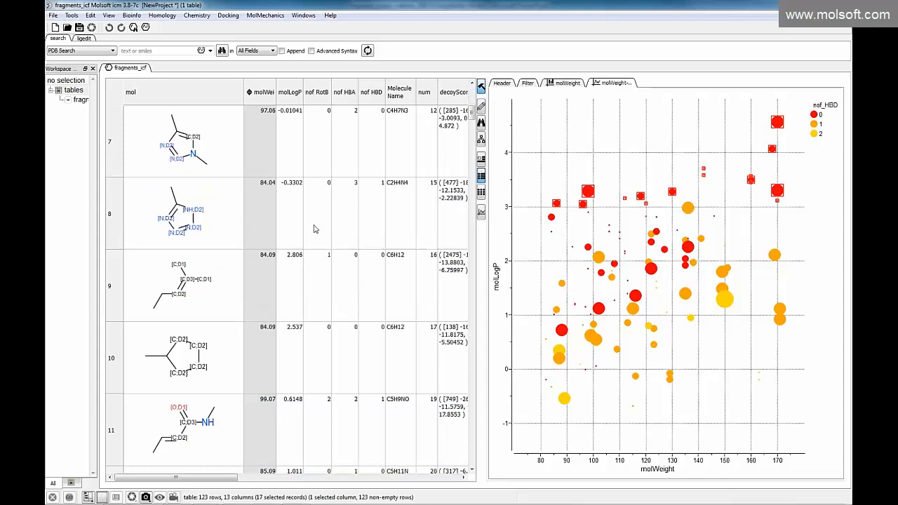
scroll(301, 249, up, 1)
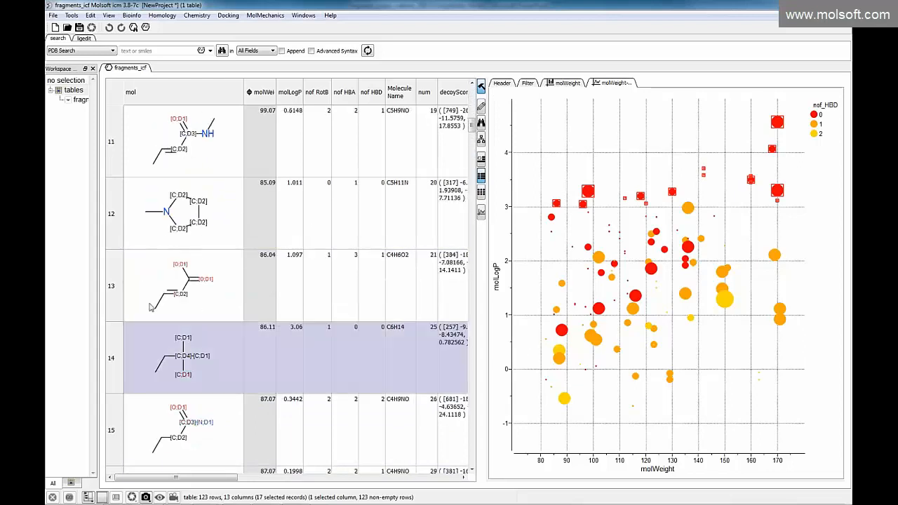
Clear the scatter plot selection and delete the fragments_icf table from the project
click(576, 229)
scroll(471, 98, up, 3)
scroll(471, 98, up, 1)
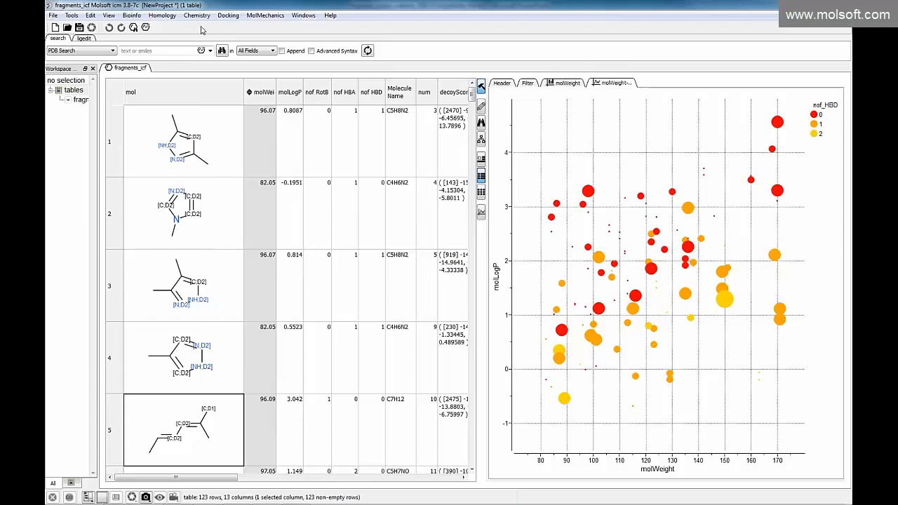
right_click(131, 71)
click(151, 156)
click(480, 264)
Search the PDB for 1rek and load the structure
click(147, 50)
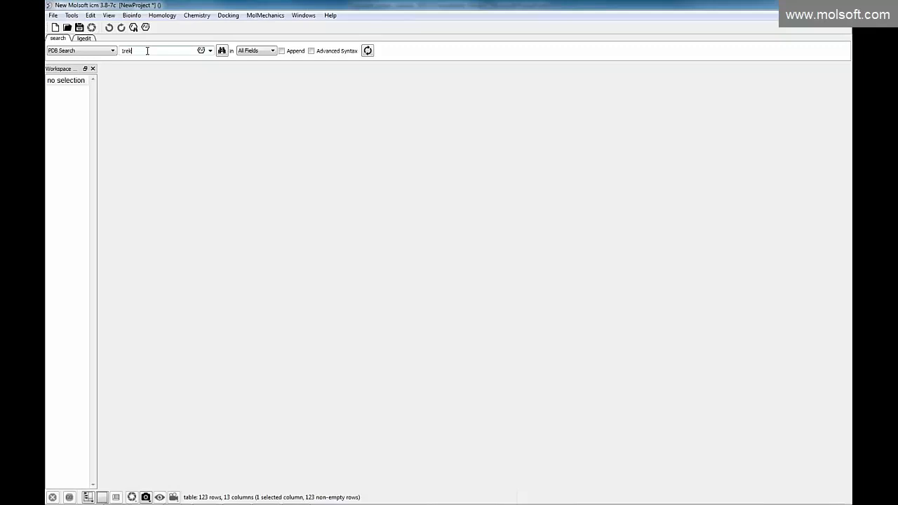
click(56, 51)
mouse_move(114, 80)
mouse_down()
mouse_move(112, 109)
mouse_move(114, 79)
mouse_up()
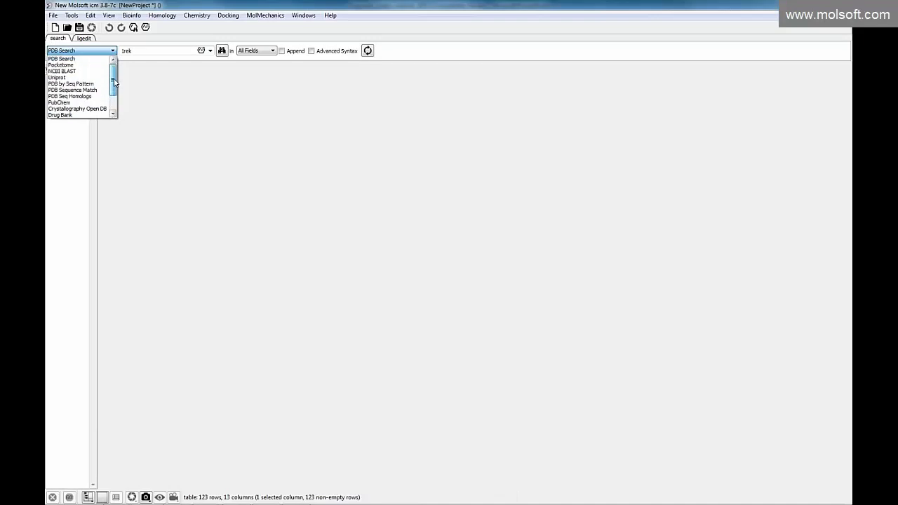
click(81, 59)
click(221, 50)
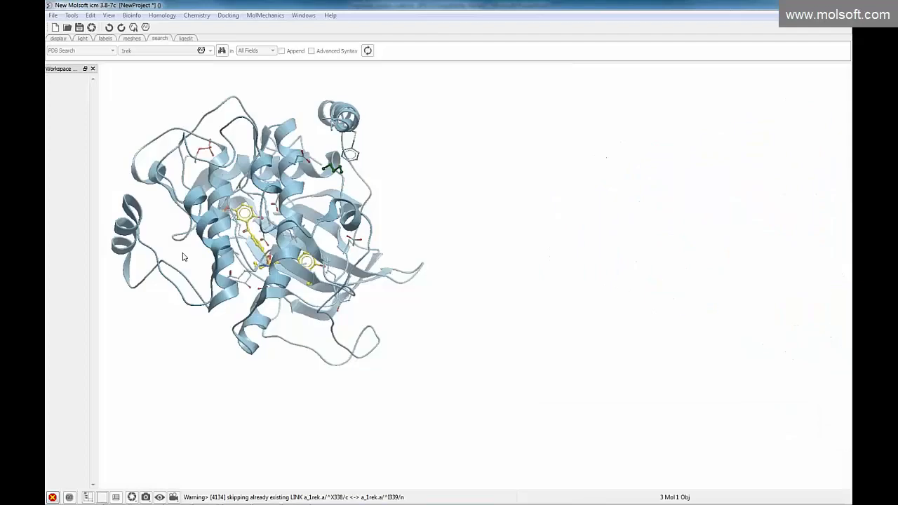
Widen the workspace panel and colour the 1rek protein ribbon by NtoC
drag(279, 237, 615, 278)
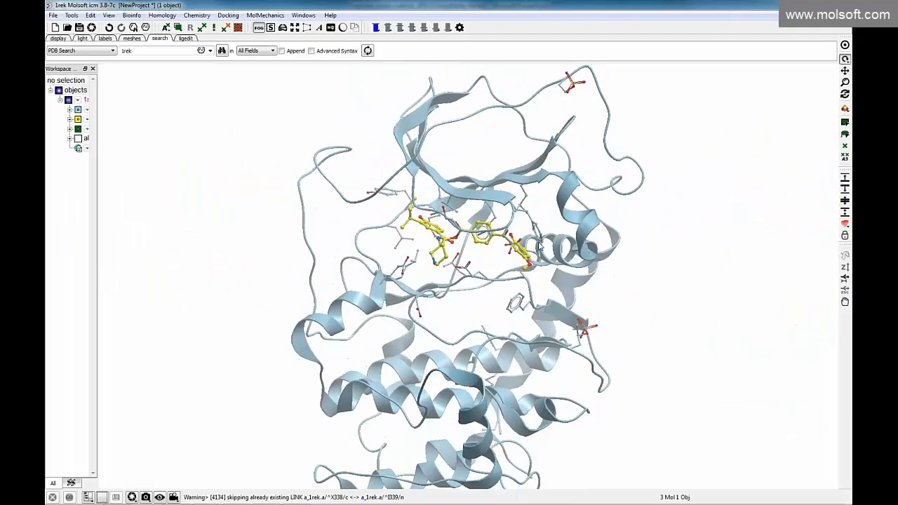
scroll(244, 170, down, 2)
drag(99, 110, 167, 114)
click(62, 39)
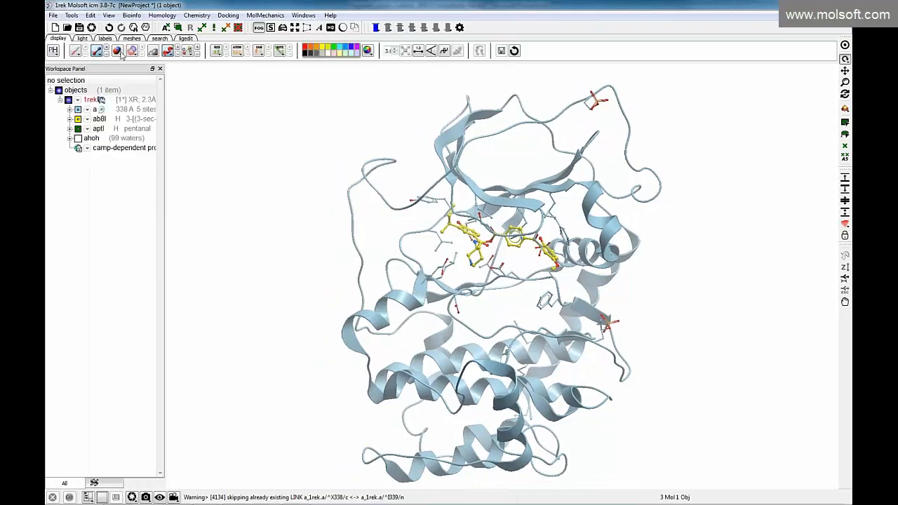
click(167, 51)
mouse_move(187, 84)
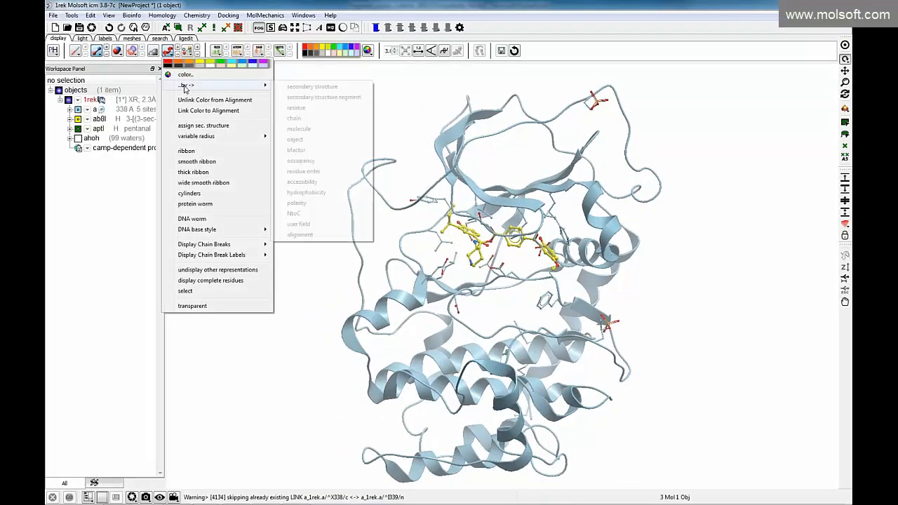
click(314, 215)
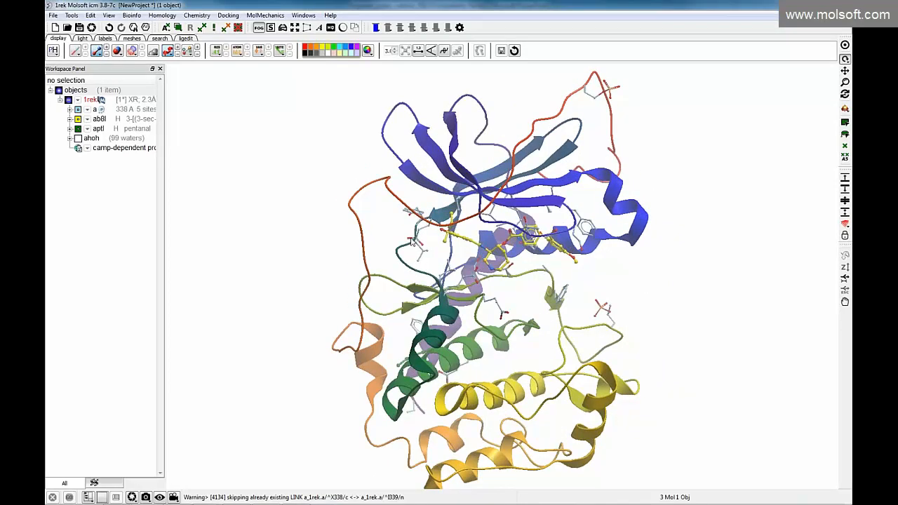
Clear the stray atom selection and turn on anti-aliasing for the 3D view
mouse_move(409, 265)
mouse_down()
mouse_move(405, 242)
mouse_move(403, 266)
mouse_move(460, 275)
mouse_move(448, 225)
mouse_up()
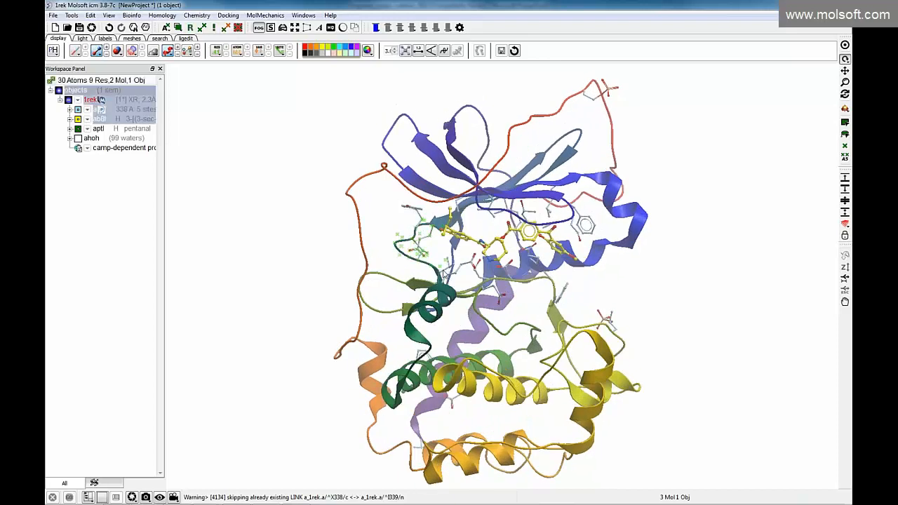
click(390, 219)
drag(391, 224, 415, 261)
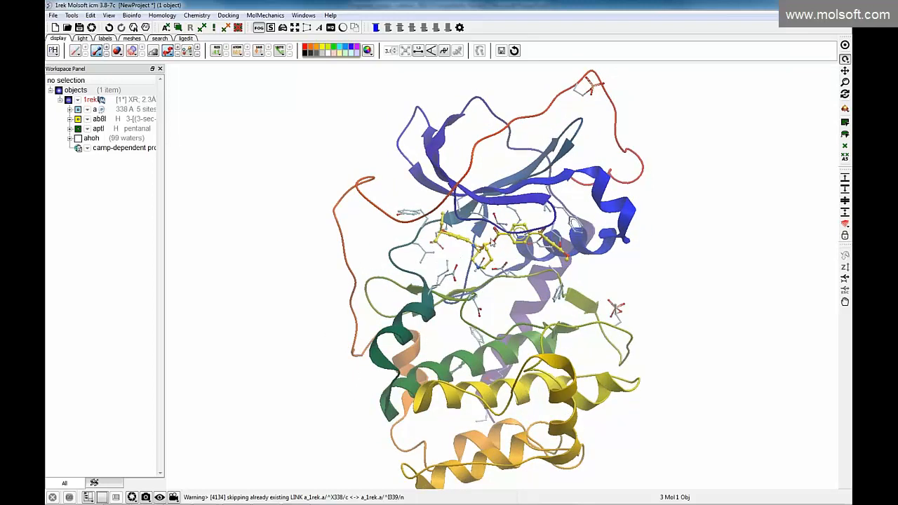
click(321, 29)
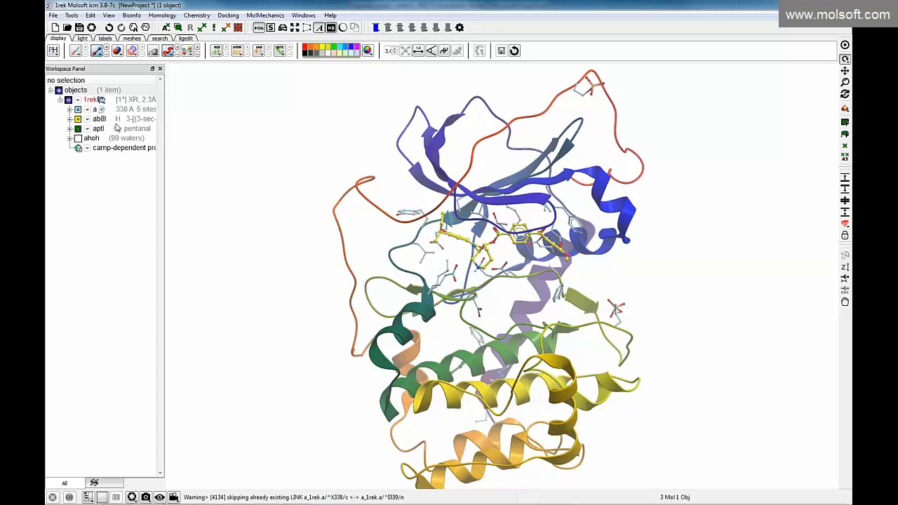
Display the water molecules of 1rek, and delete them together with the ligands ab8l and aptl
drag(165, 125, 189, 131)
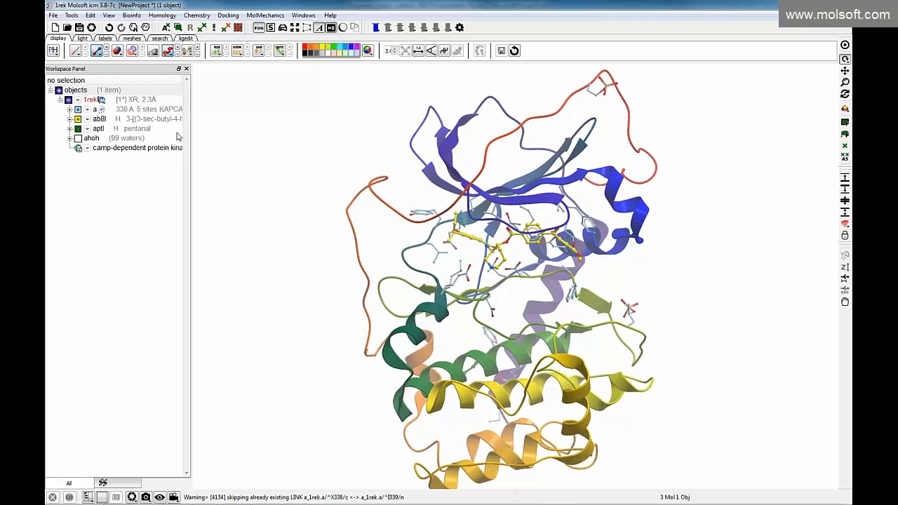
click(130, 120)
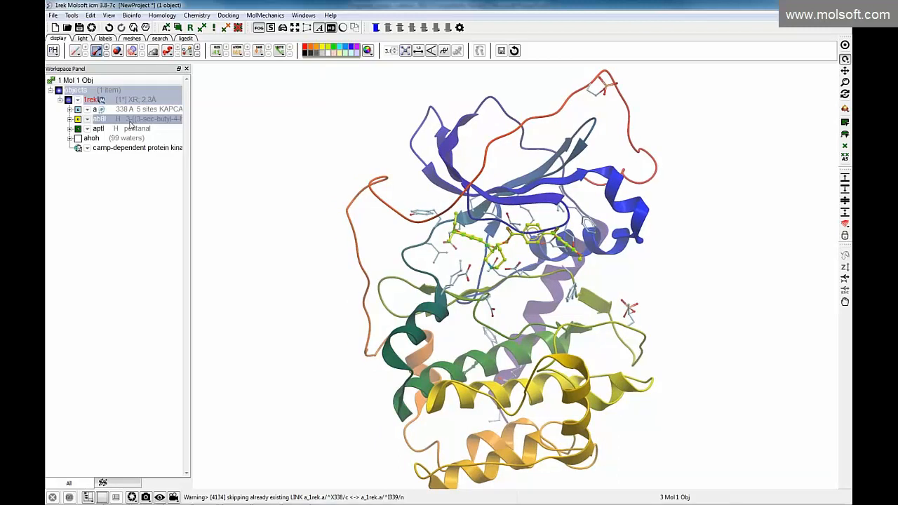
ctrl+click(124, 132)
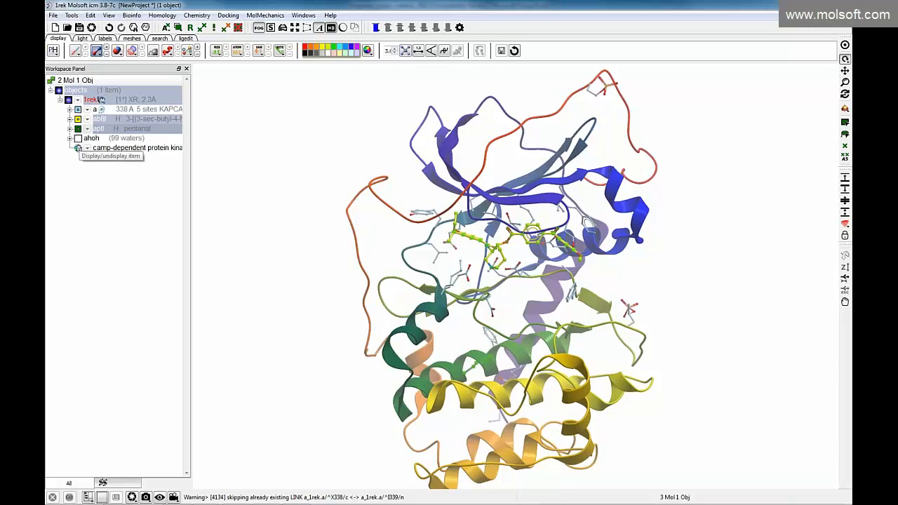
click(78, 141)
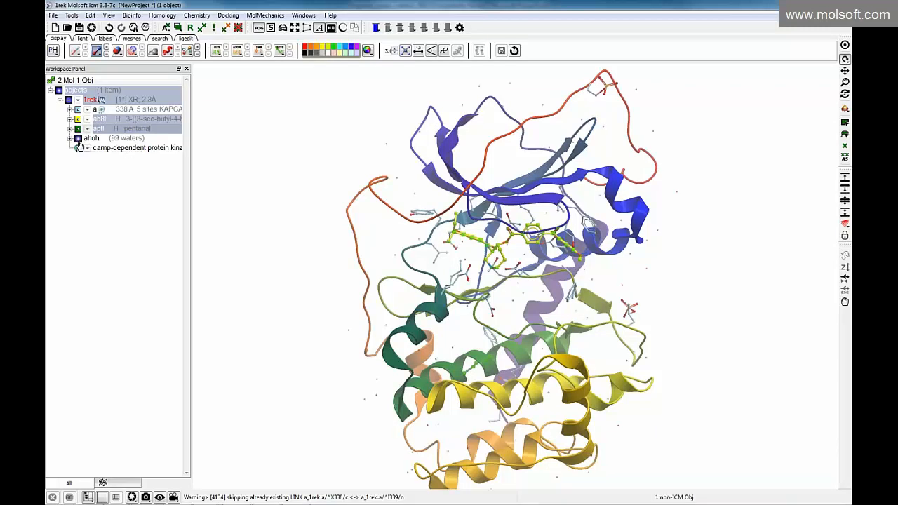
click(105, 139)
click(105, 141)
ctrl+click(109, 121)
ctrl+click(106, 129)
right_click(118, 132)
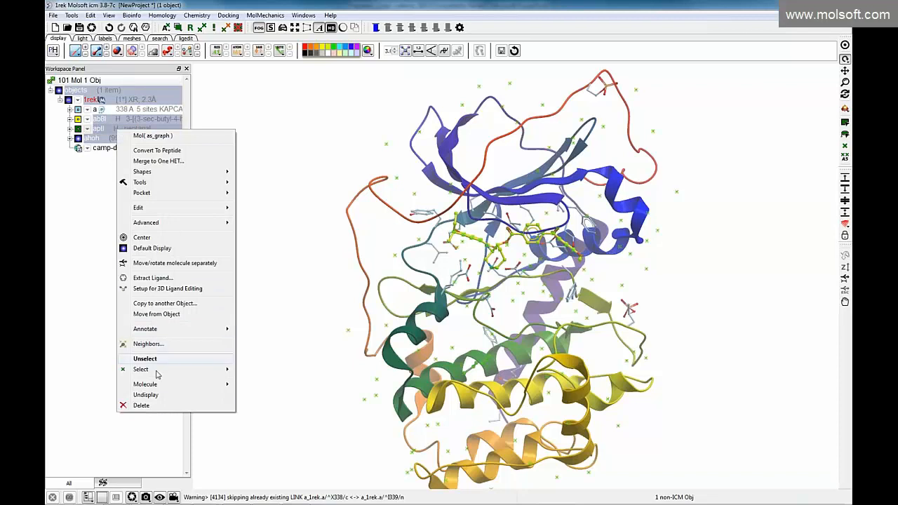
click(144, 406)
click(471, 268)
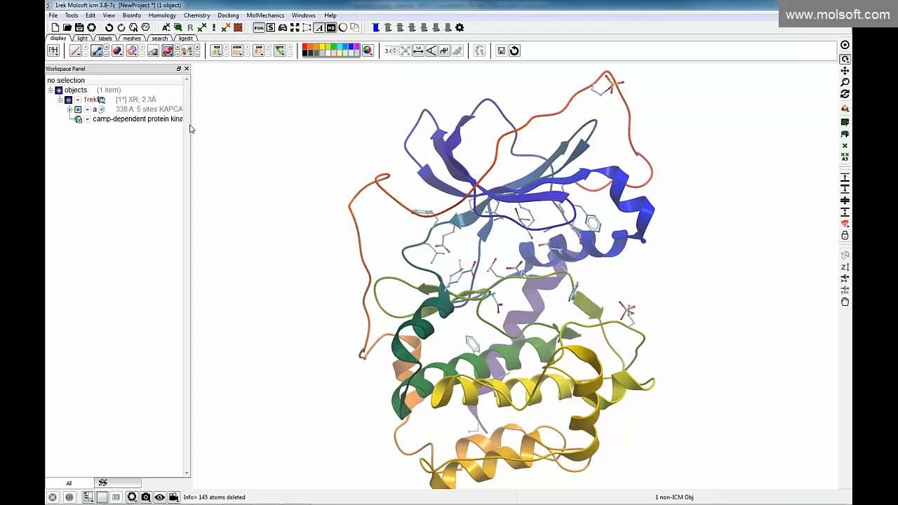
Convert the 1rek PDB structure to an ICM object, with the option to replace the original enabled
drag(191, 123, 223, 133)
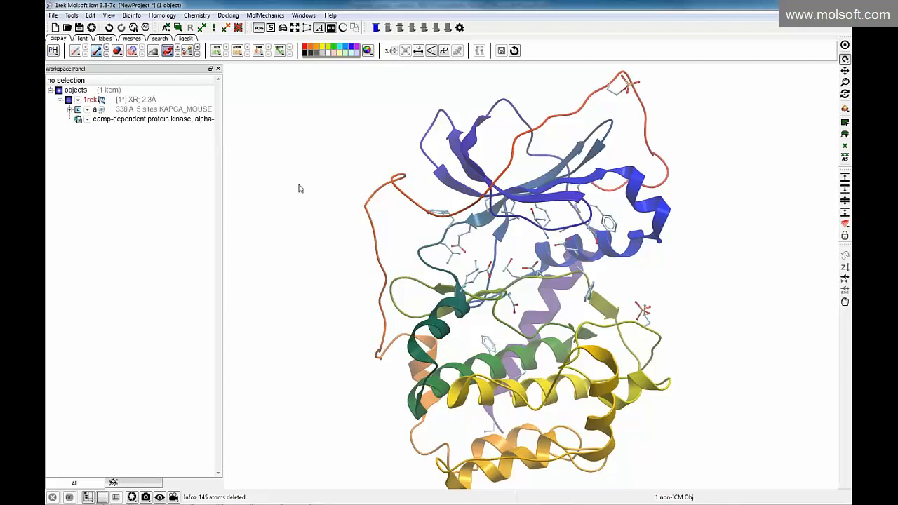
drag(288, 201, 308, 190)
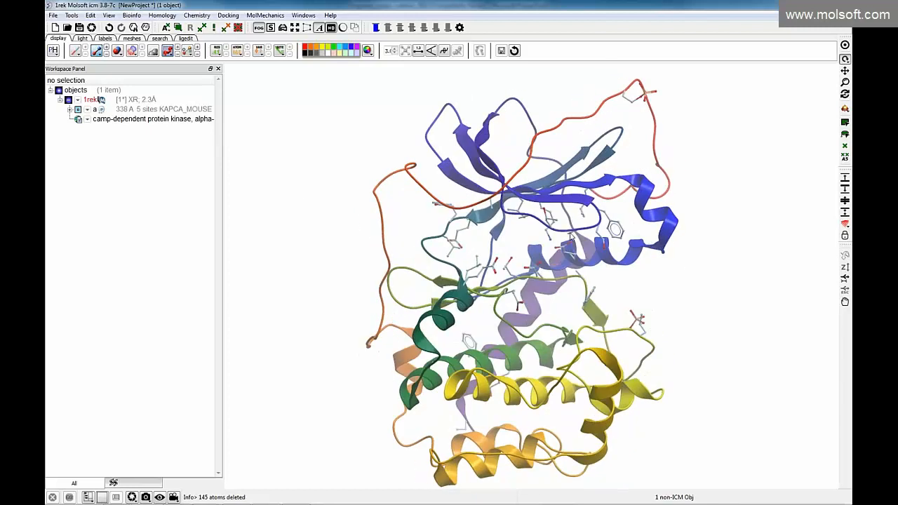
mouse_move(297, 263)
mouse_down()
mouse_move(273, 264)
mouse_move(266, 241)
mouse_move(293, 257)
mouse_up()
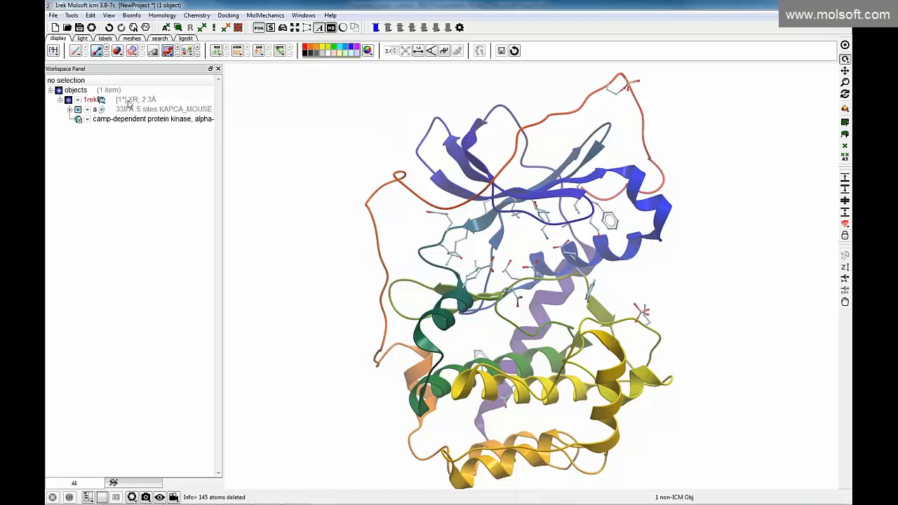
right_click(127, 104)
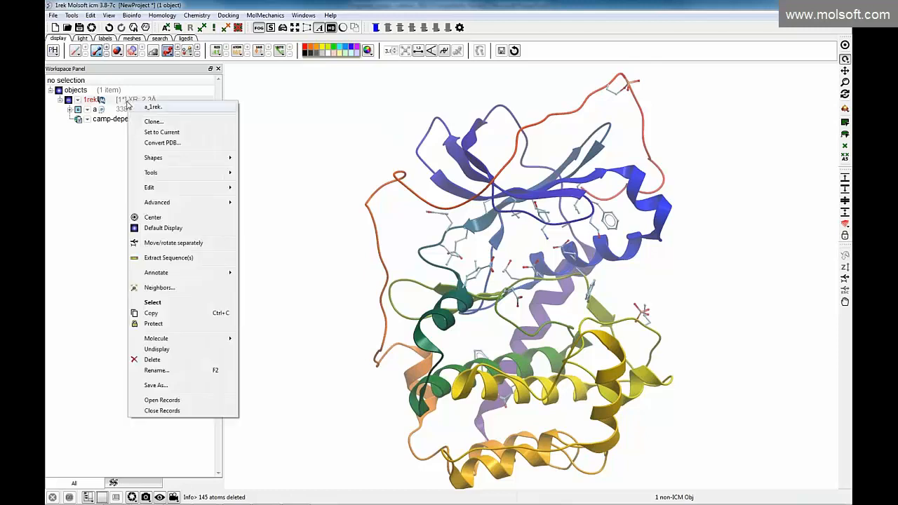
click(149, 143)
drag(409, 205, 253, 184)
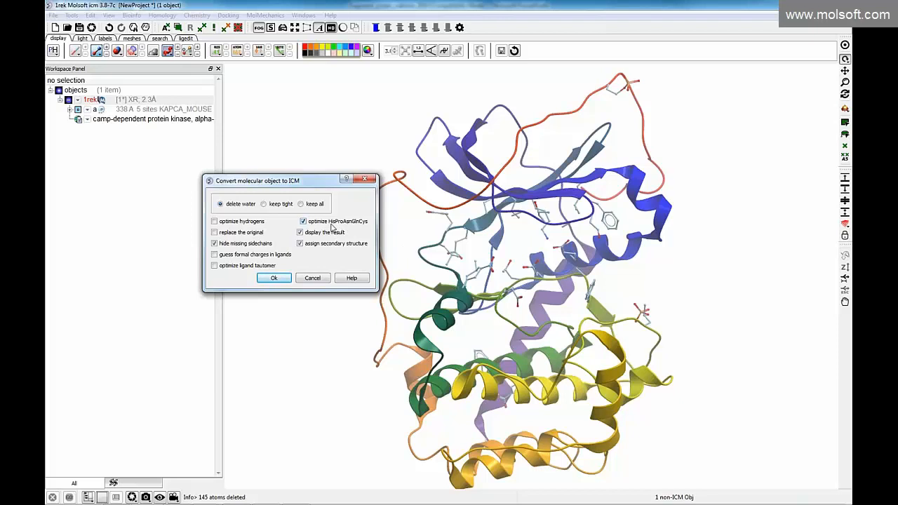
click(215, 233)
click(268, 277)
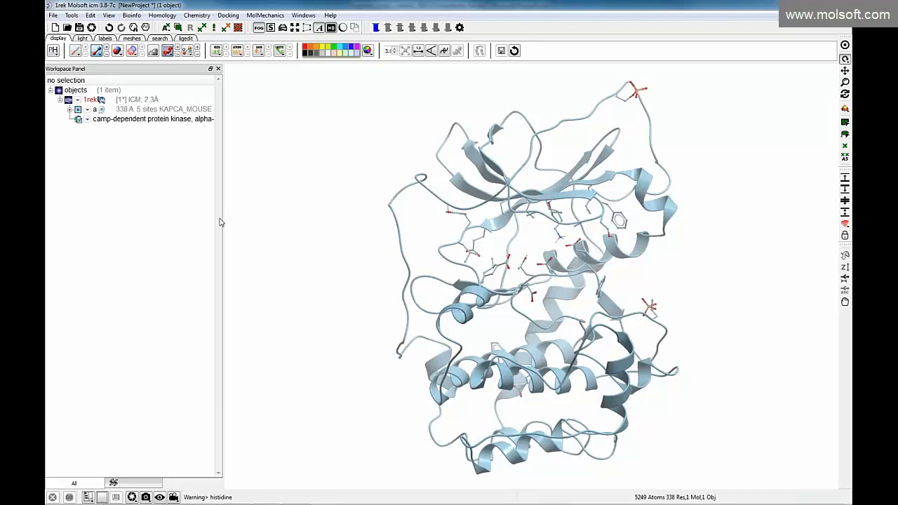
Predict binding pockets on the 1rek protein chain with icmPocketFinder, using a tolerance of 4.6
drag(293, 233, 412, 256)
drag(253, 246, 267, 224)
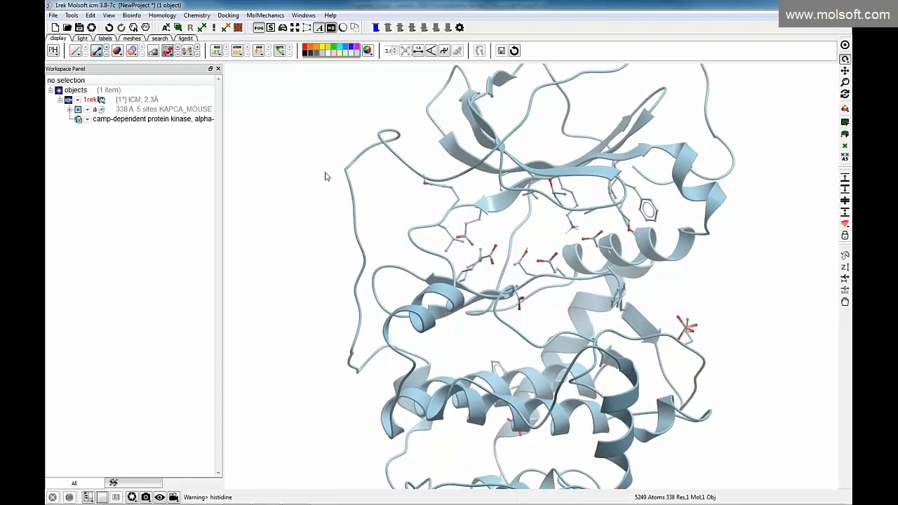
click(159, 111)
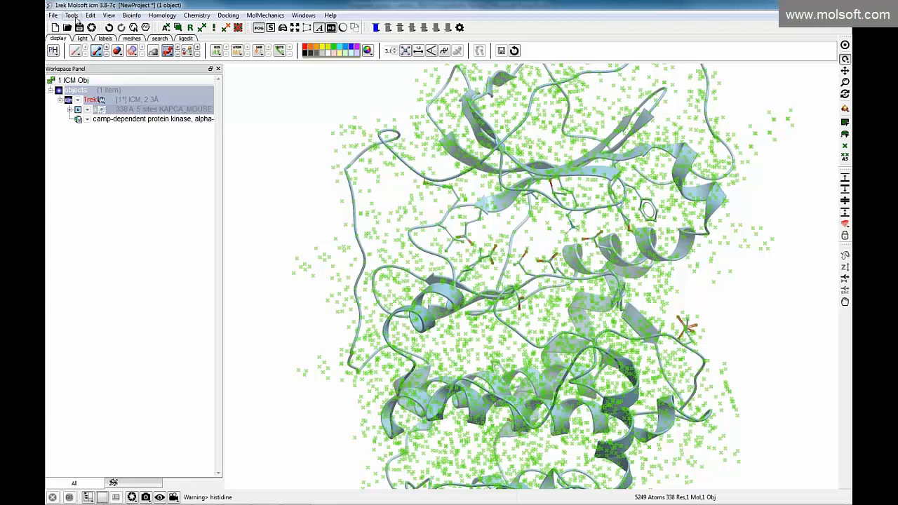
click(75, 19)
mouse_move(80, 38)
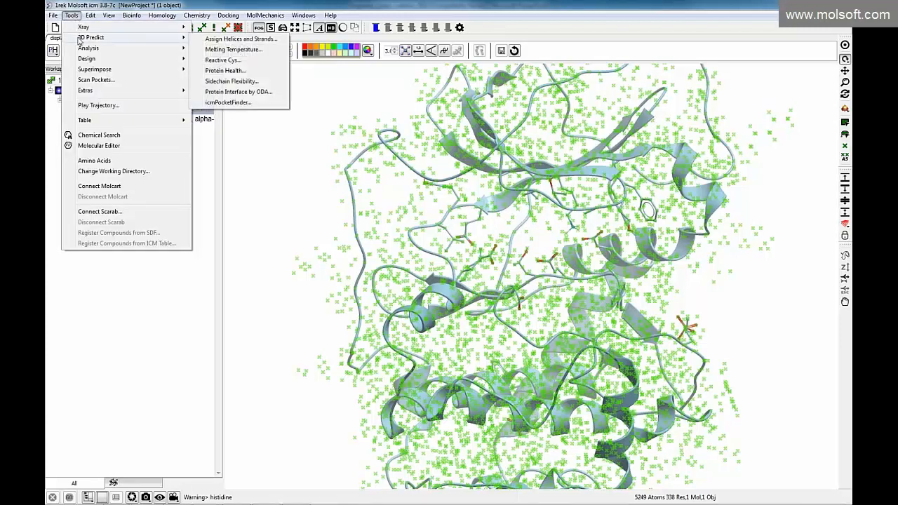
click(227, 102)
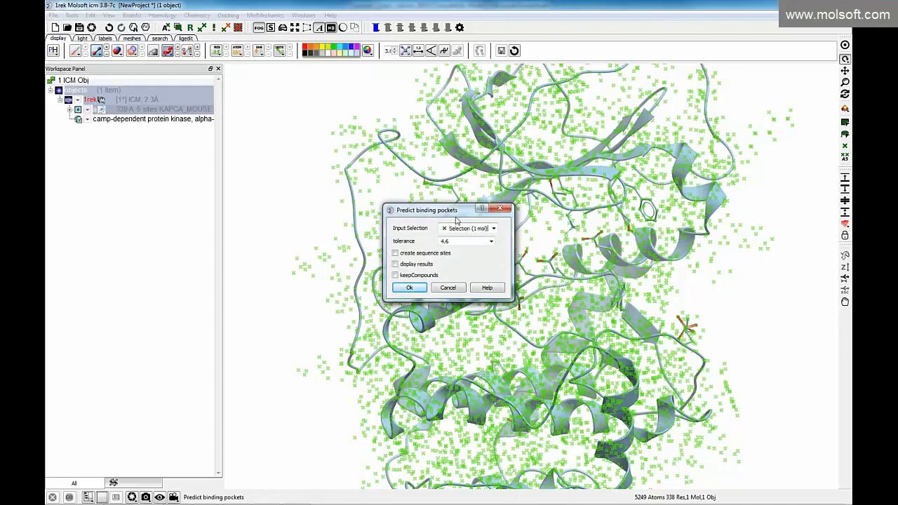
drag(451, 212, 290, 177)
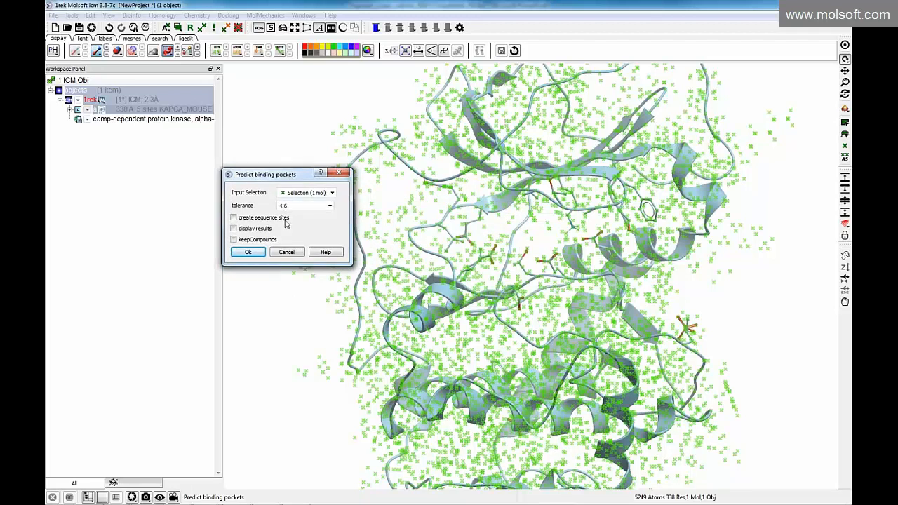
click(248, 252)
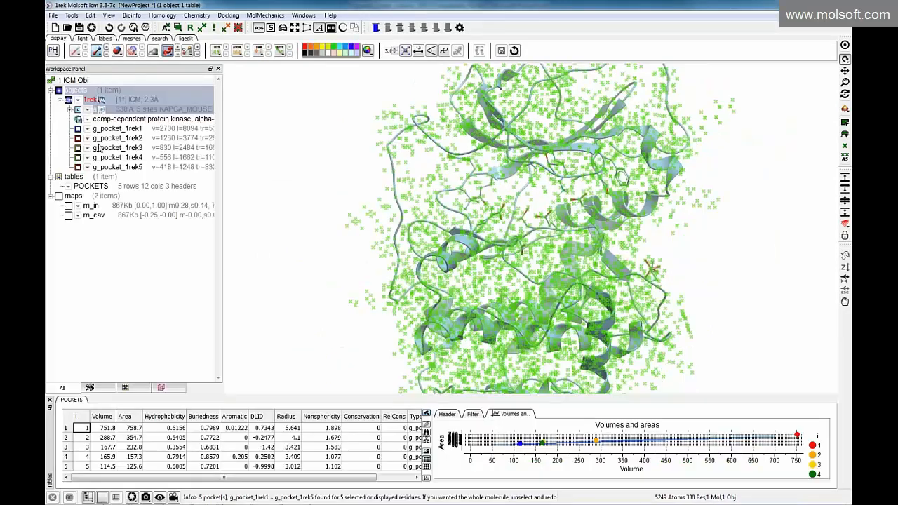
Display the five predicted pockets, g_pocket_1rek1 to g_pocket_1rek5, and clear the protein selection
click(78, 129)
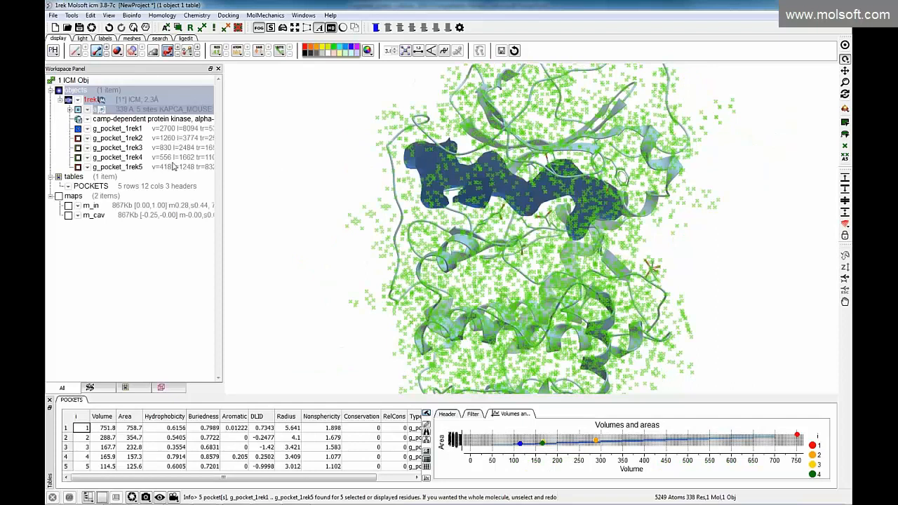
drag(329, 215, 330, 215)
click(78, 138)
drag(431, 274, 285, 221)
click(78, 148)
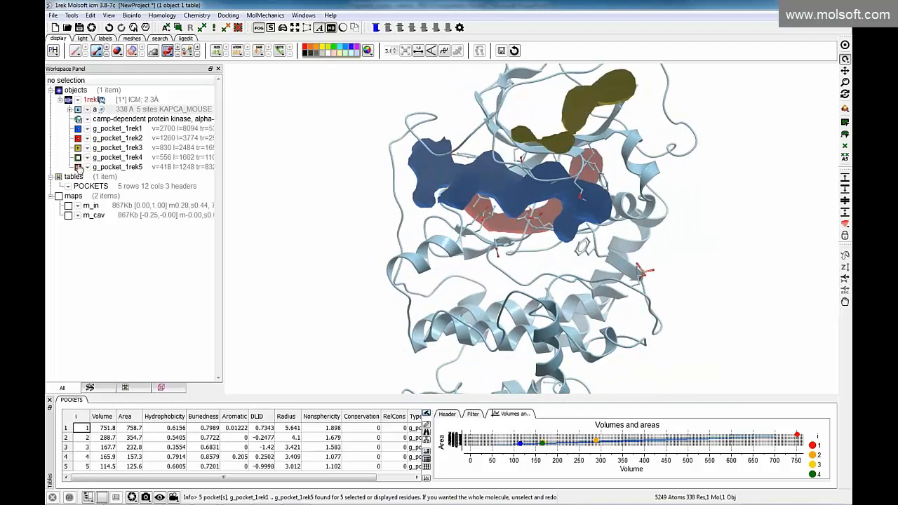
click(78, 158)
click(78, 167)
mouse_move(337, 245)
mouse_down()
mouse_move(440, 261)
mouse_move(329, 239)
mouse_up()
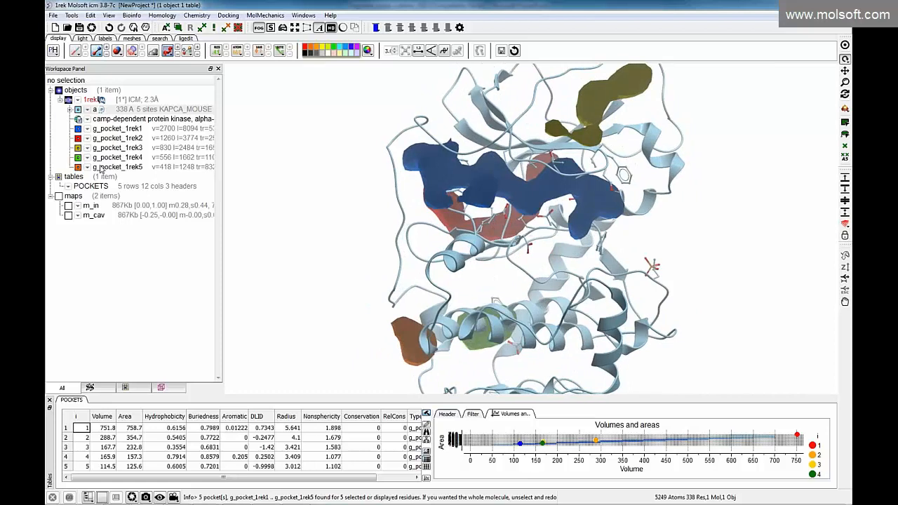
Hide pockets g_pocket_1rek2 to g_pocket_1rek5 and inspect g_pocket_1rek1 from several angles
click(78, 138)
click(78, 148)
click(78, 157)
click(78, 167)
drag(326, 237, 434, 246)
right_drag(464, 160, 568, 225)
right_drag(678, 235, 710, 252)
drag(686, 256, 622, 264)
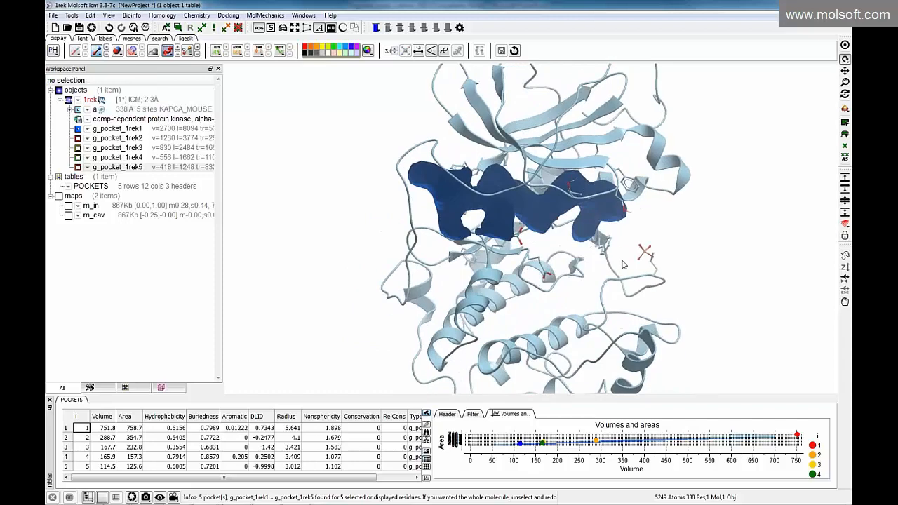
Delete the POCKETS table and confirm the deletion
right_click(68, 400)
click(96, 327)
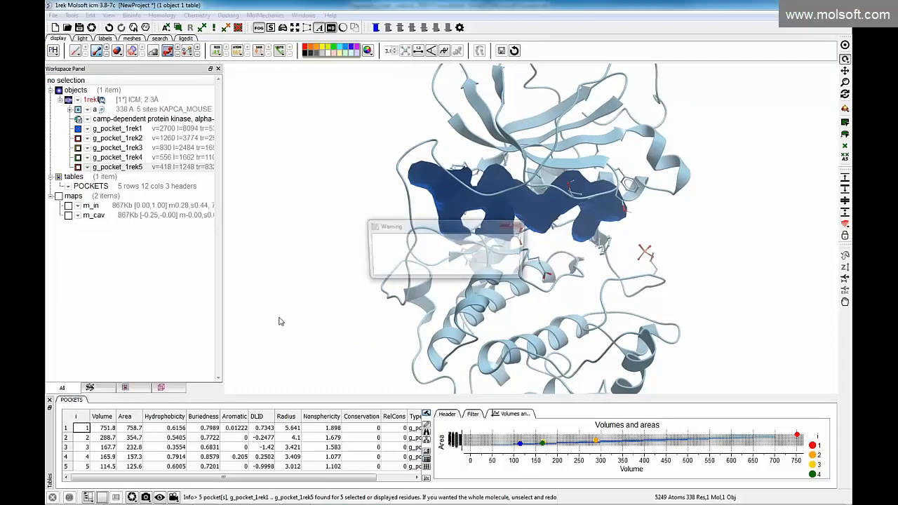
click(449, 271)
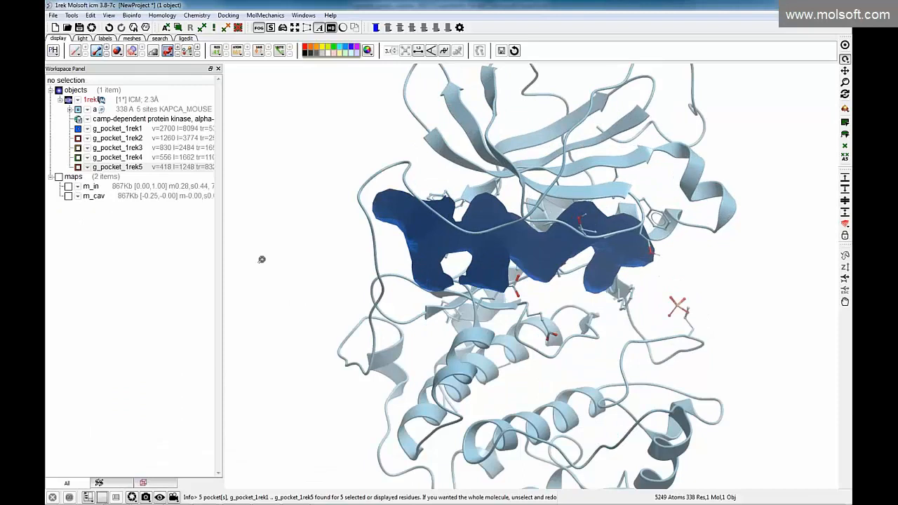
Colour the protein ribbon by NtoC to show the chain from its N-terminus to its C-terminus
scroll(278, 267, up, 2)
scroll(278, 268, down, 2)
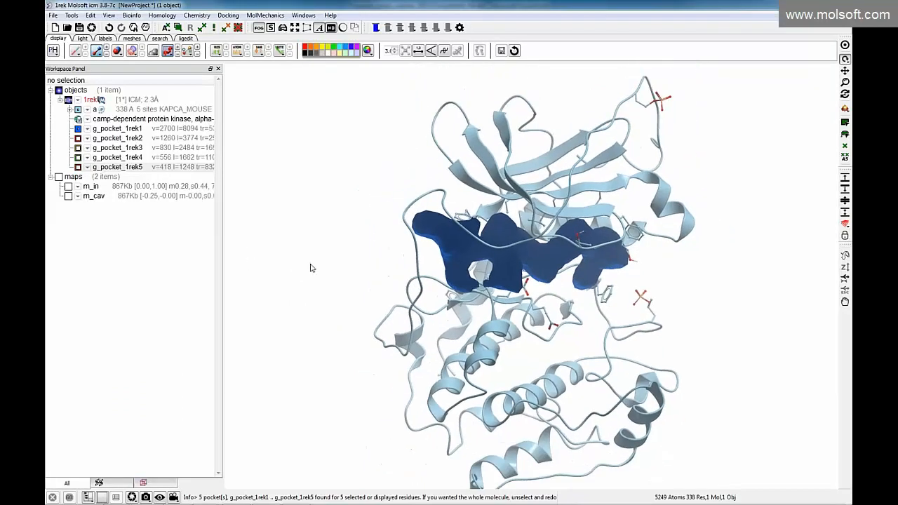
click(168, 52)
mouse_move(178, 87)
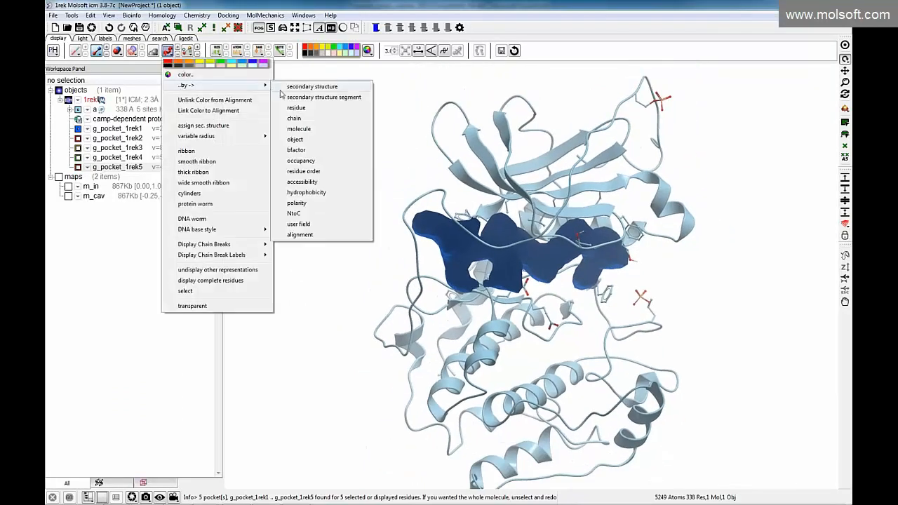
click(298, 215)
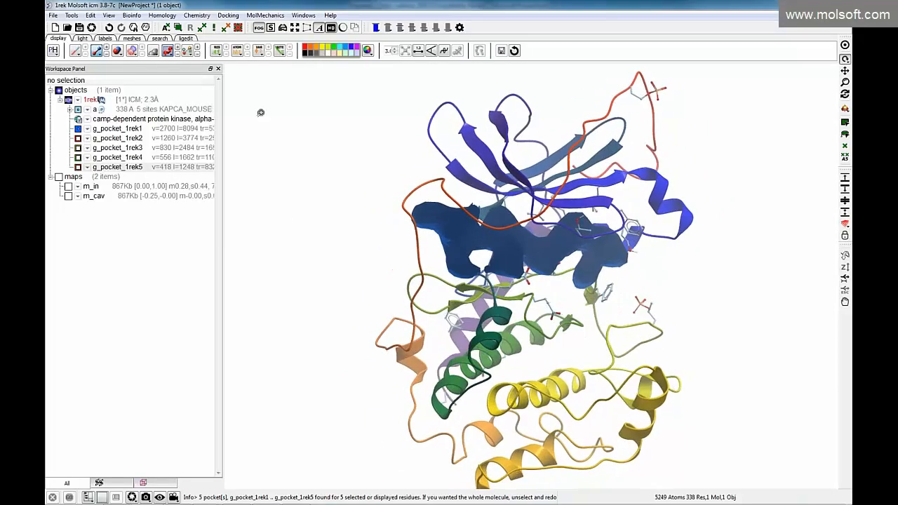
Start a new docking project named fragDock1 with 1rek as the receptor, keeping the pocket in view
click(229, 17)
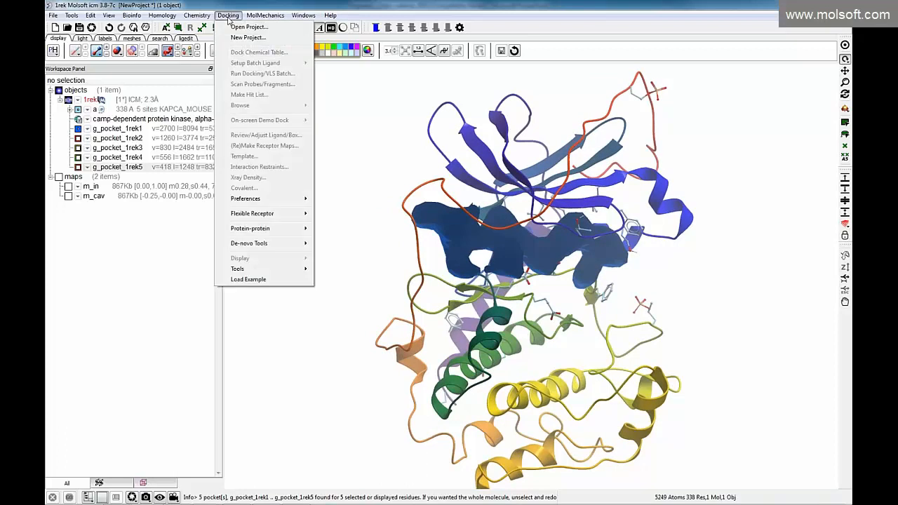
click(240, 39)
double_click(468, 174)
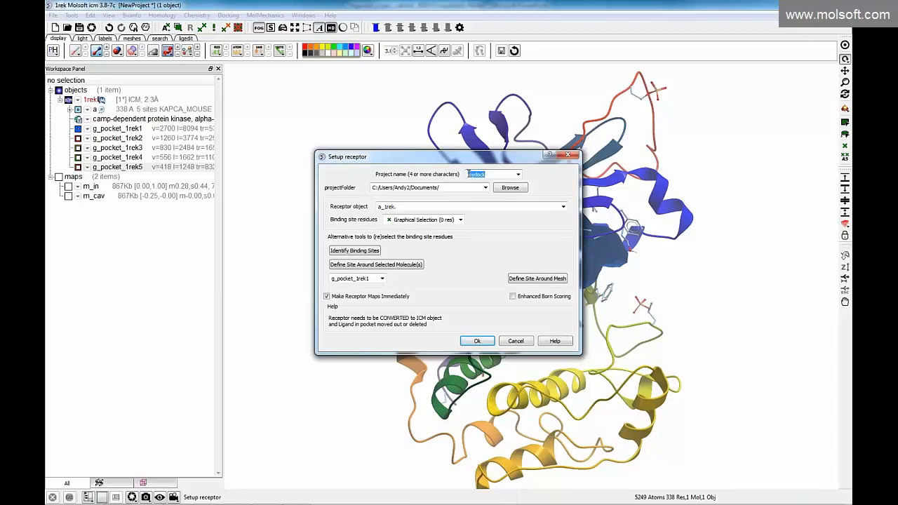
key(BackSpace)
text(fragD)
double_click(419, 187)
mouse_move(468, 174)
mouse_down()
mouse_move(491, 174)
mouse_move(475, 175)
mouse_up()
drag(440, 159, 257, 164)
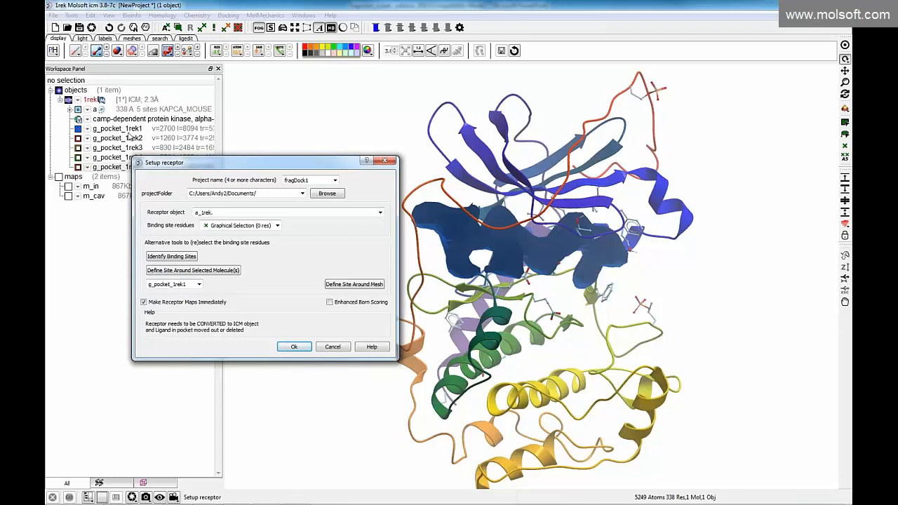
Define the binding site around the g_pocket_1rek1 mesh, and run the receptor setup with the initial probe position
click(199, 284)
click(199, 293)
click(346, 286)
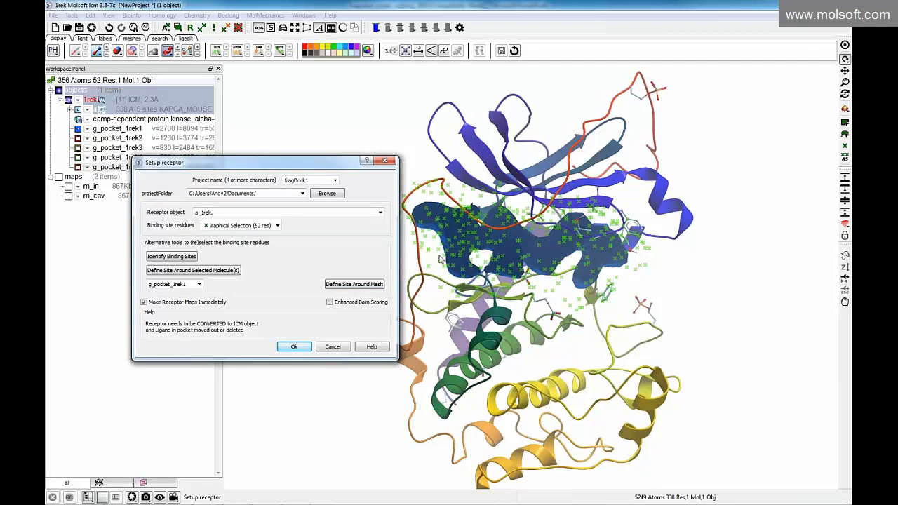
drag(293, 165, 193, 167)
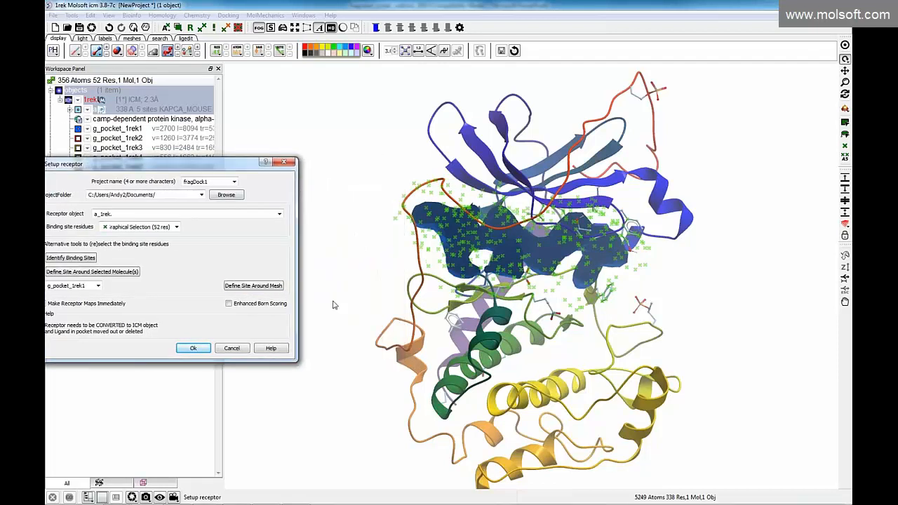
click(194, 349)
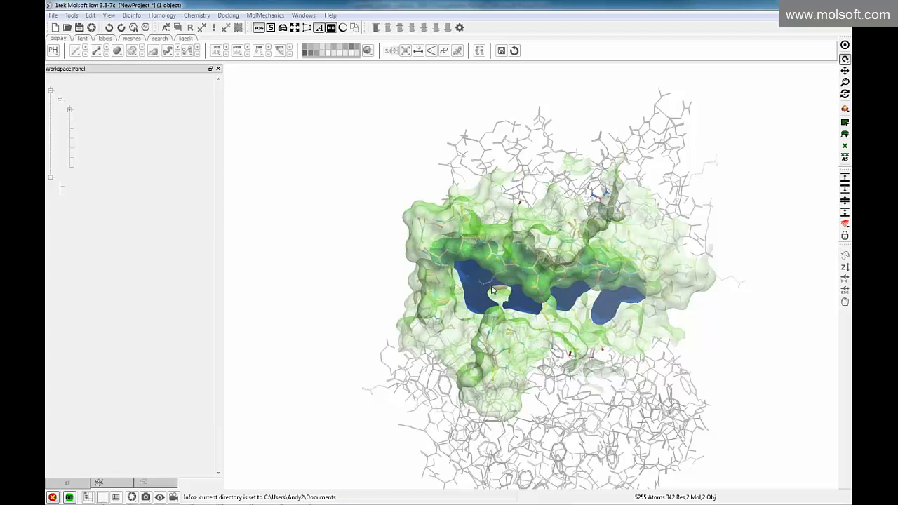
click(69, 497)
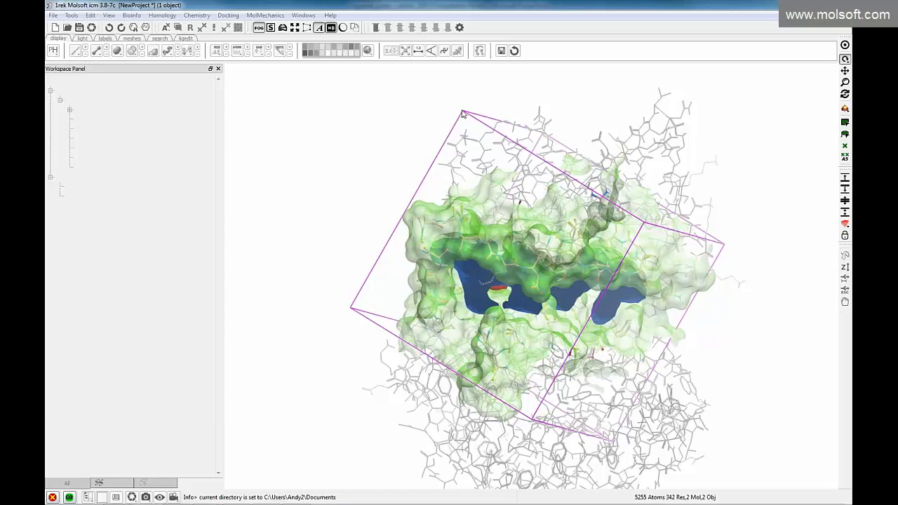
Resize the docking box around the blue pocket to about 33.9 by 23.9 by 18.4, and accept it to generate the receptor maps
drag(464, 113, 463, 152)
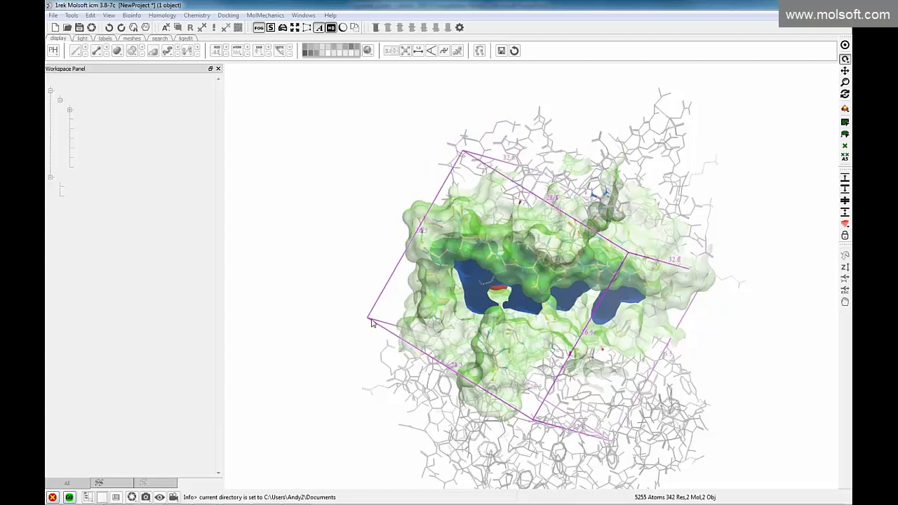
drag(366, 320, 410, 288)
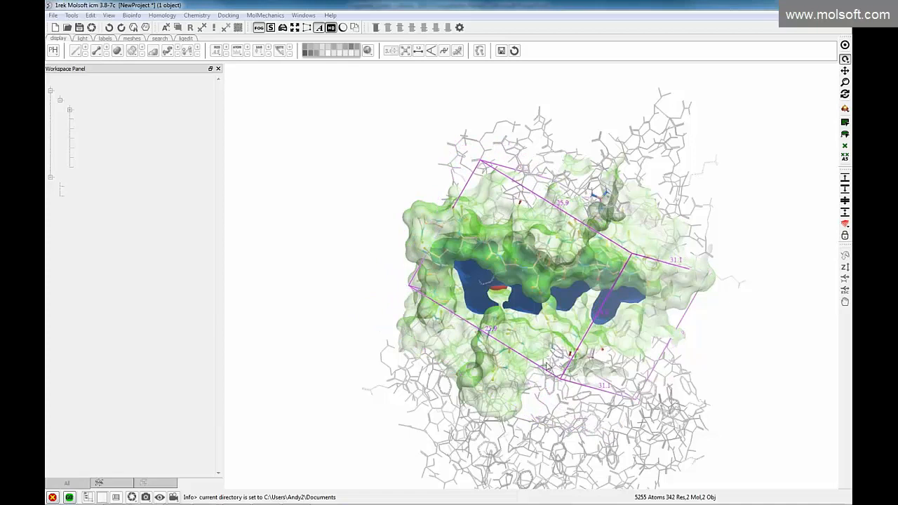
drag(560, 379, 566, 372)
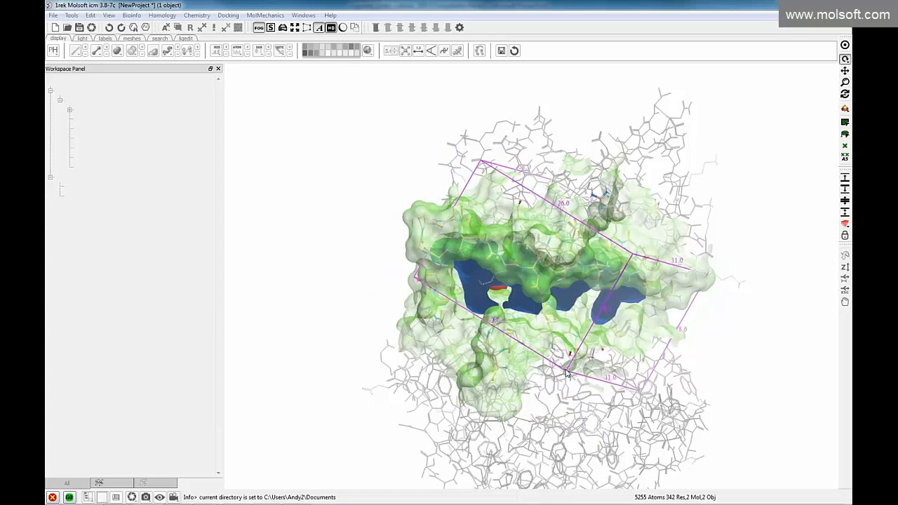
drag(736, 222, 569, 396)
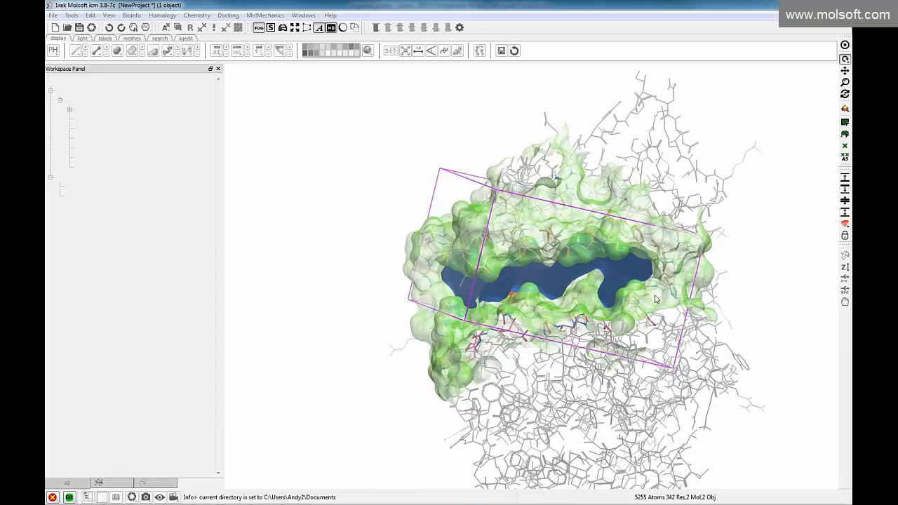
drag(660, 153, 675, 178)
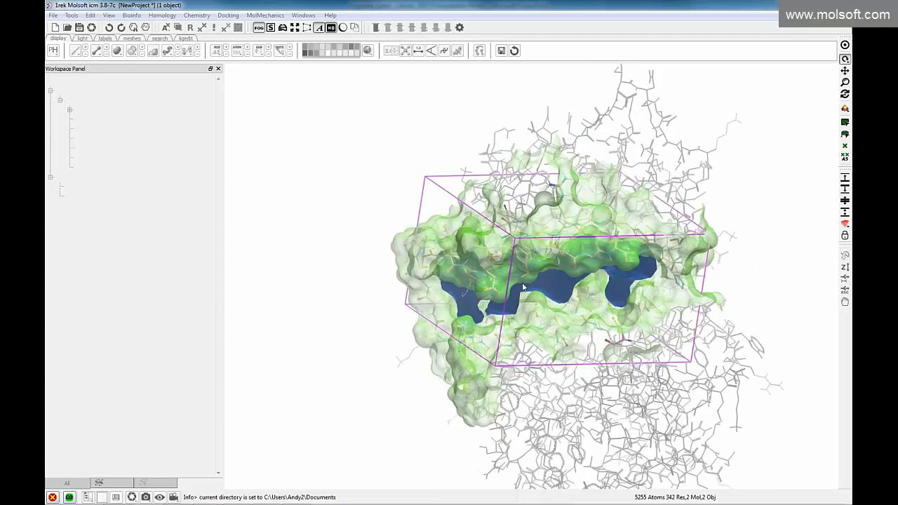
drag(496, 366, 569, 354)
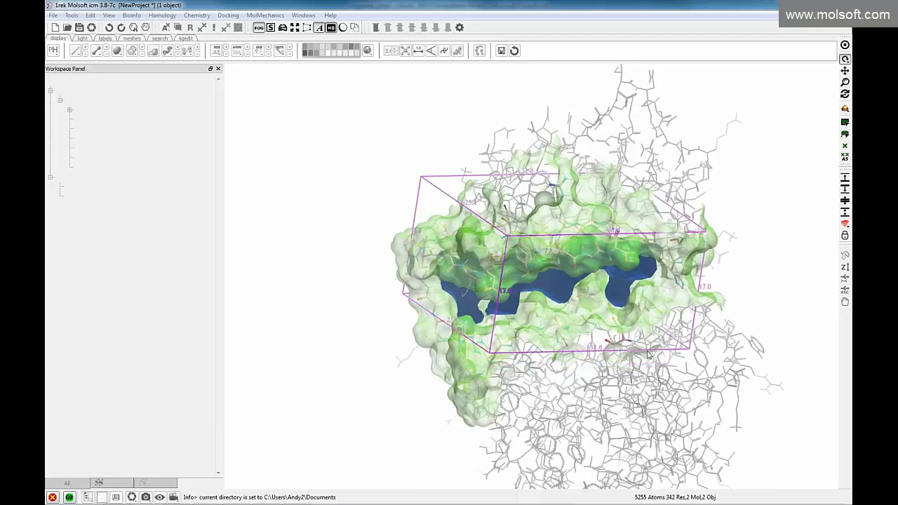
mouse_move(749, 278)
mouse_down()
mouse_move(759, 273)
mouse_move(744, 253)
mouse_move(716, 248)
mouse_move(734, 245)
mouse_move(714, 264)
mouse_move(742, 265)
mouse_up()
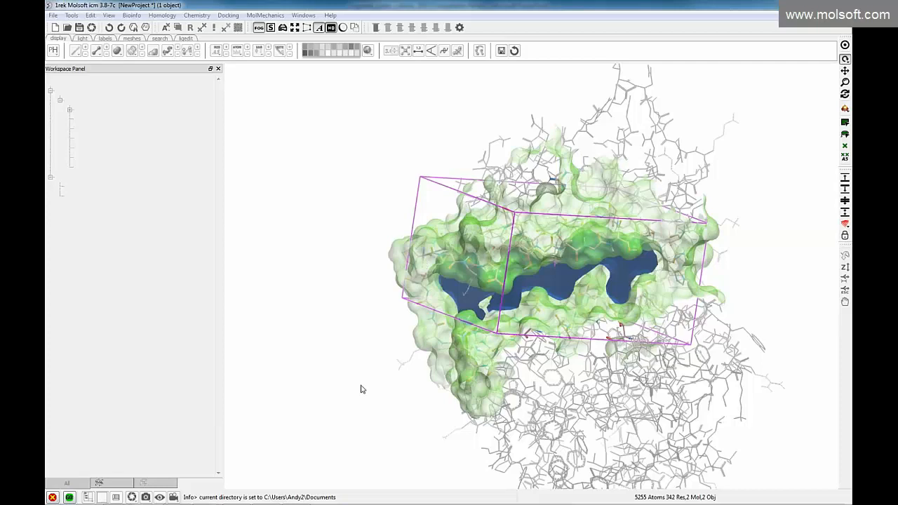
drag(497, 335, 478, 343)
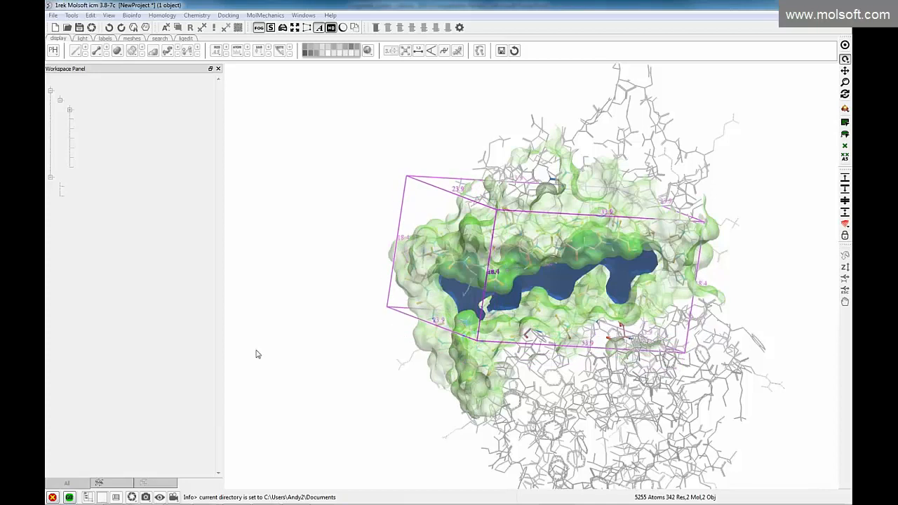
click(68, 497)
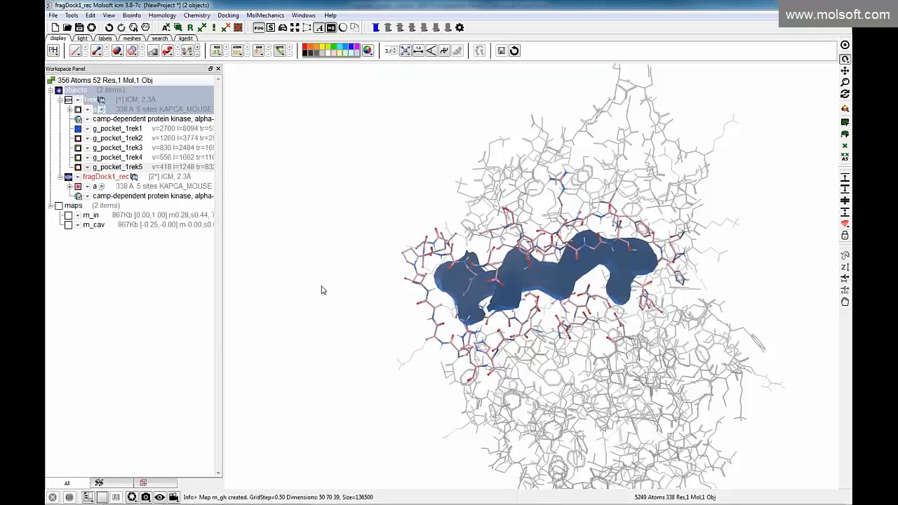
Check the list of existing docking projects available to open, without loading any
drag(347, 296, 369, 297)
middle_drag(352, 296, 292, 271)
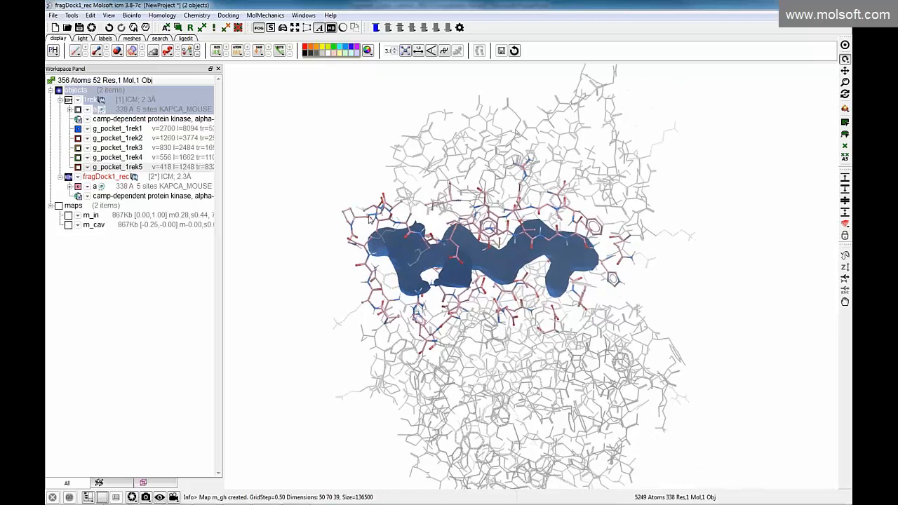
click(90, 15)
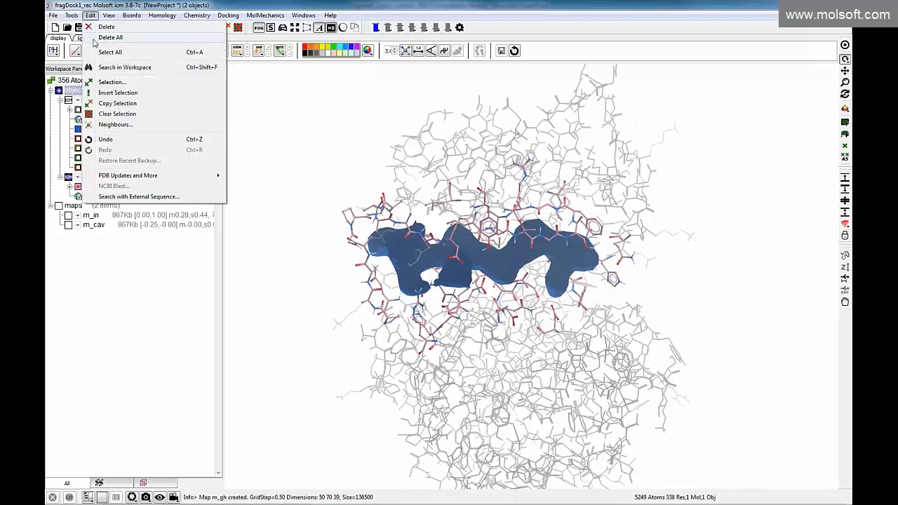
click(226, 17)
click(226, 18)
click(242, 36)
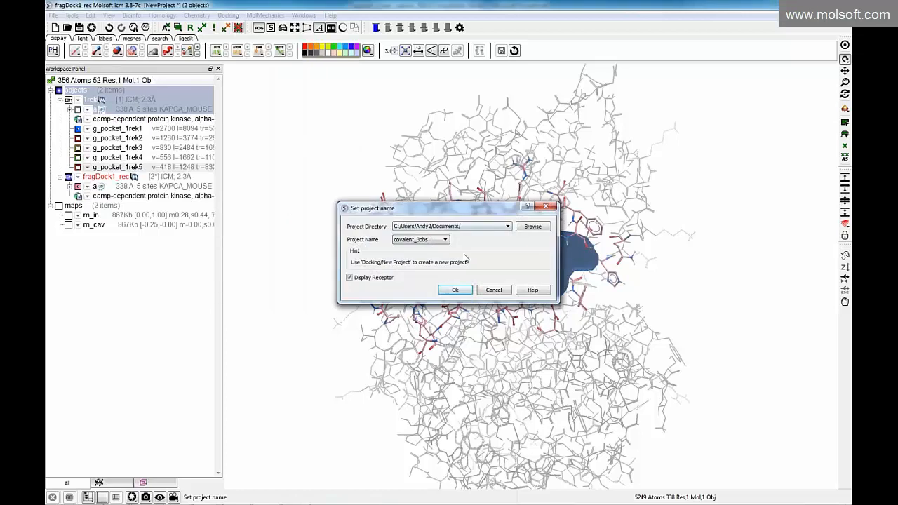
click(443, 240)
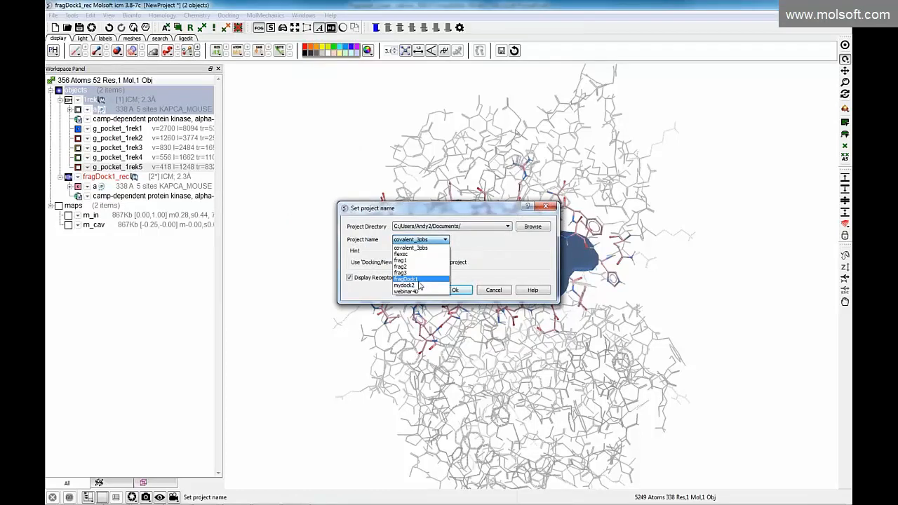
click(494, 290)
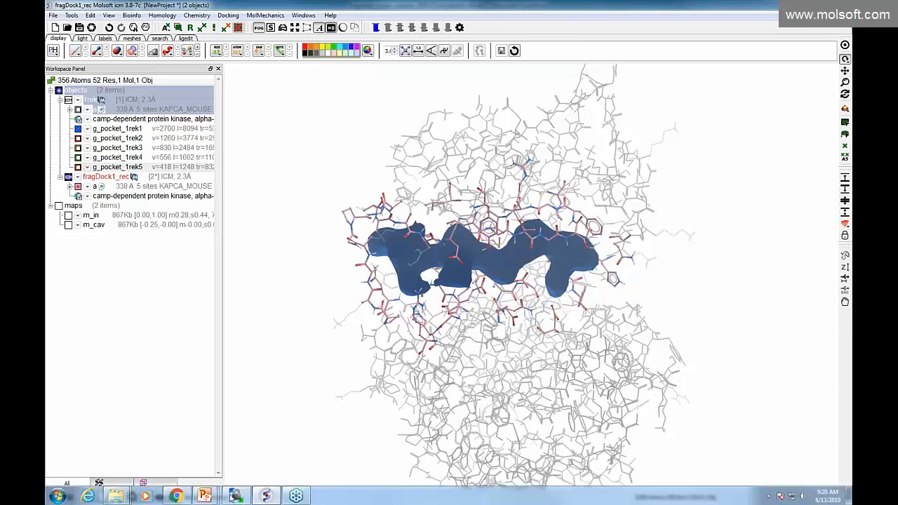
Switch to Windows Explorer and examine the fragDock1 project files in the Documents library
click(118, 496)
click(92, 430)
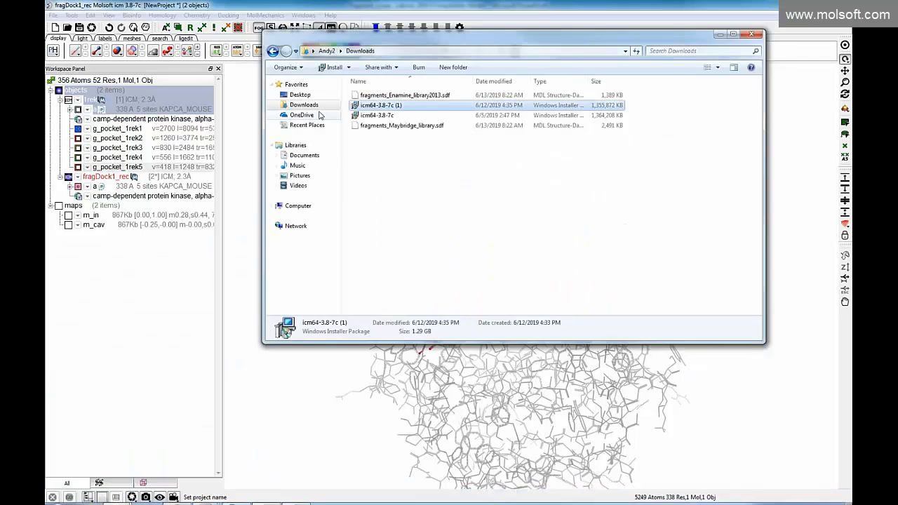
click(304, 155)
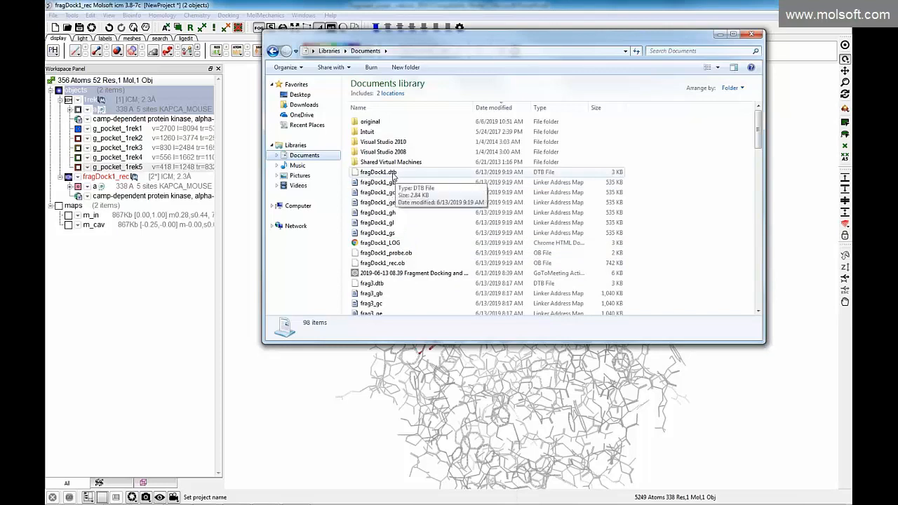
click(752, 34)
click(228, 15)
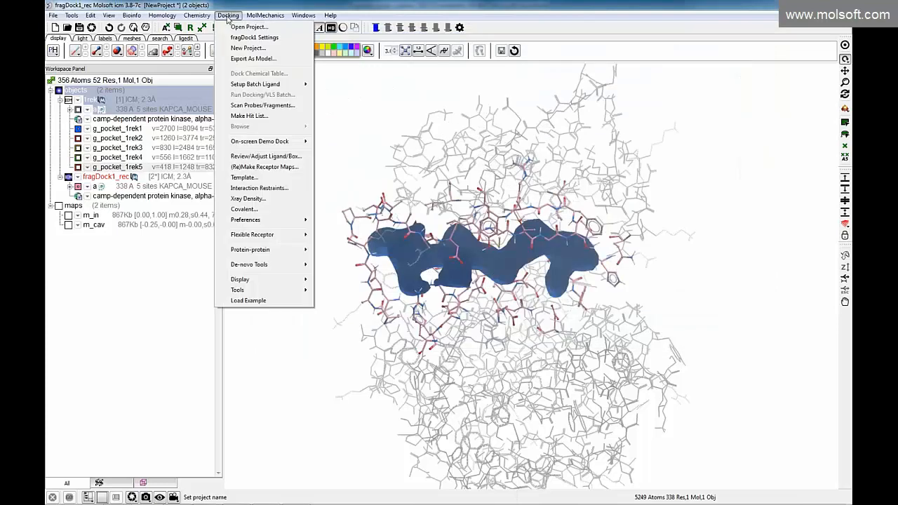
mouse_move(252, 220)
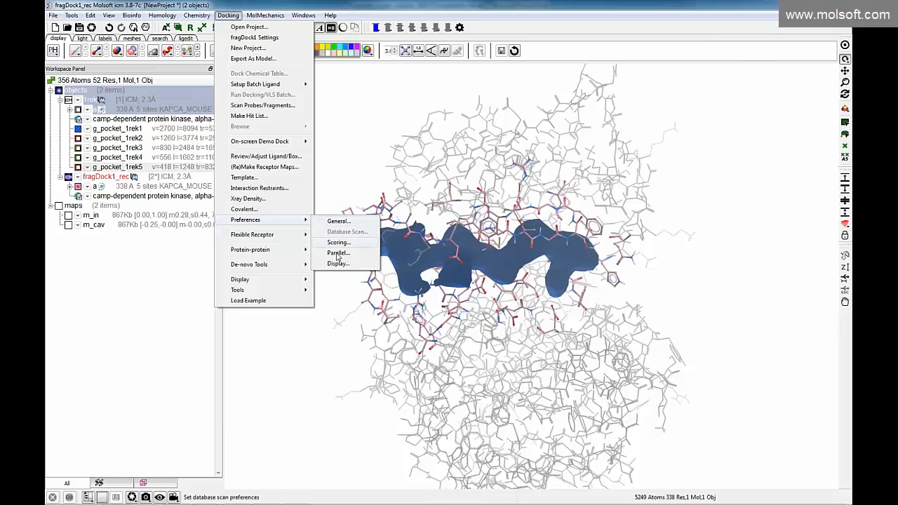
click(340, 184)
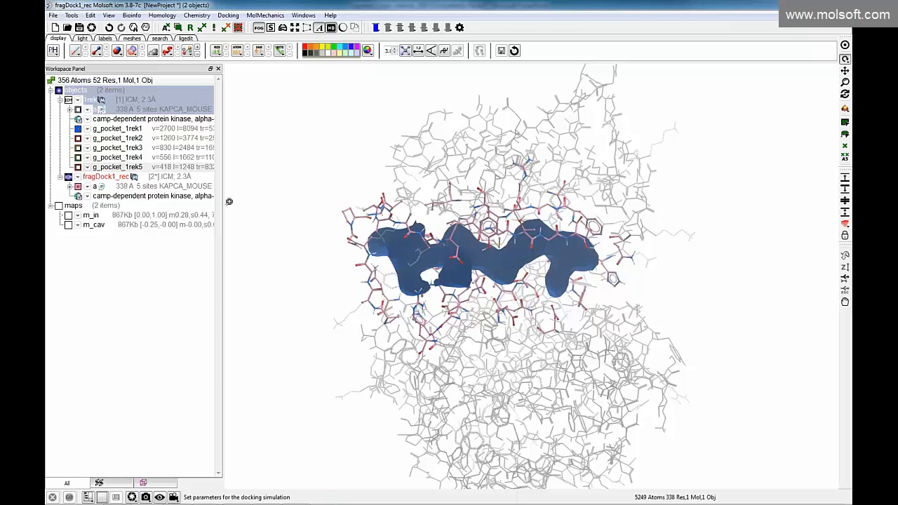
Examine the docking effort and license type options for scanning probes and fragments in the fragDock1 project, without starting the scan
click(228, 15)
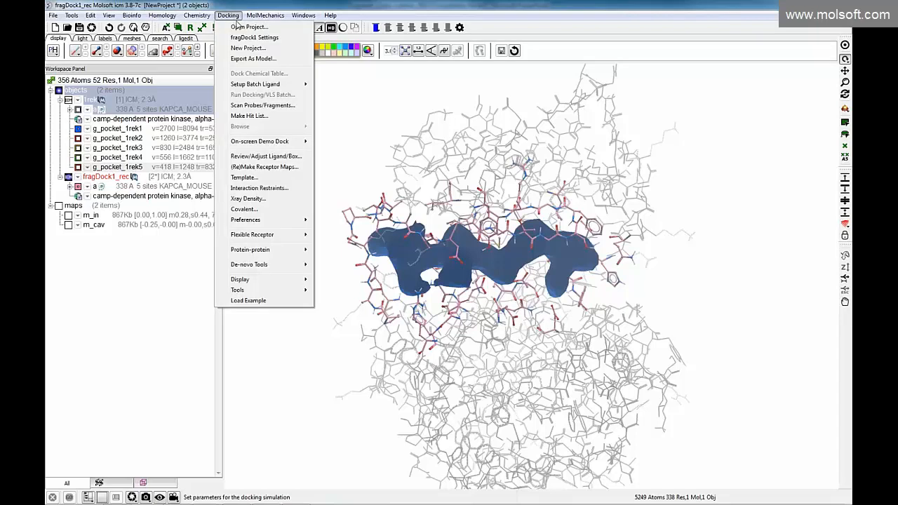
click(263, 111)
drag(384, 197, 308, 160)
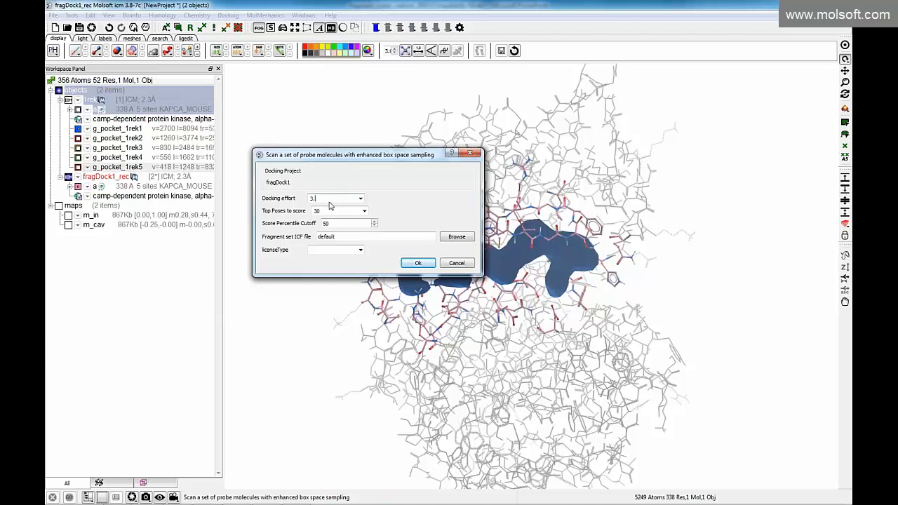
click(361, 199)
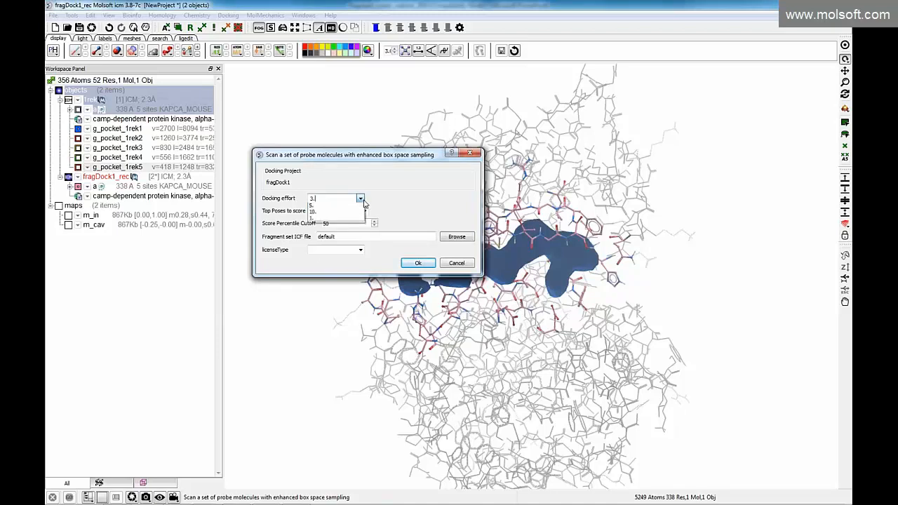
click(383, 202)
click(360, 199)
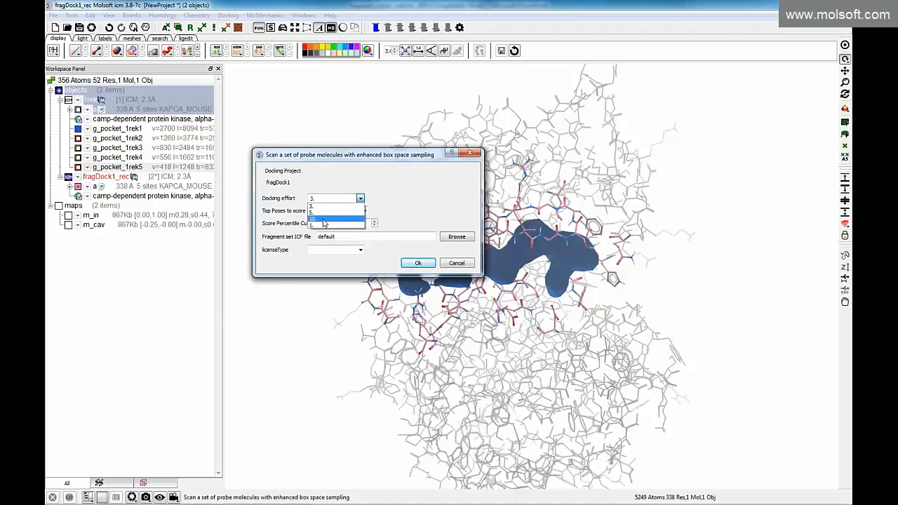
click(387, 192)
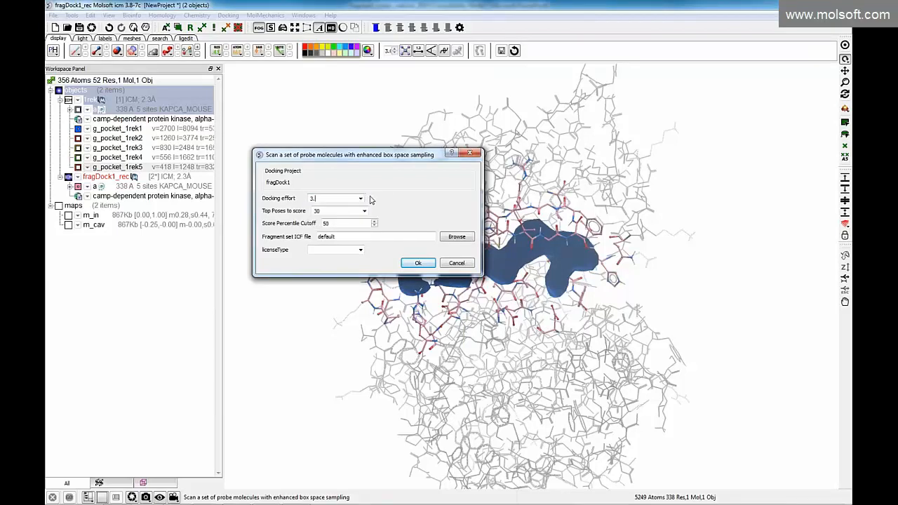
click(360, 200)
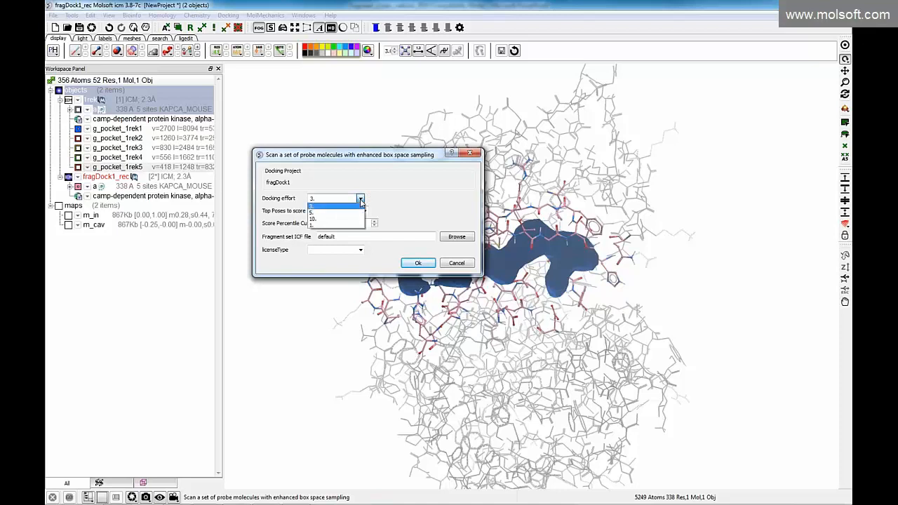
click(393, 207)
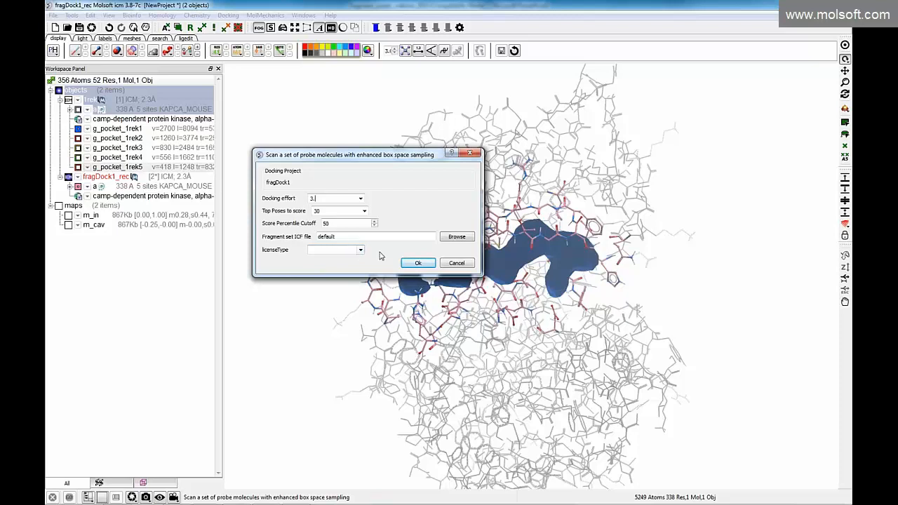
click(361, 250)
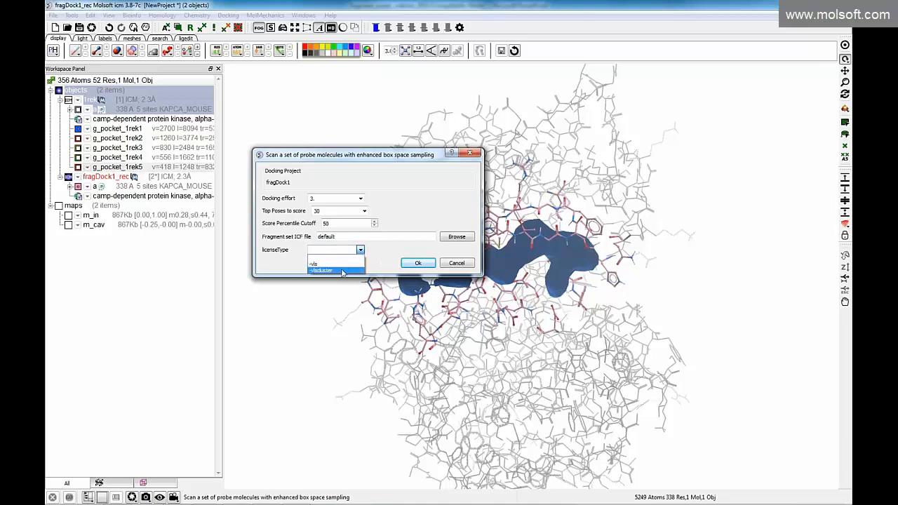
click(273, 260)
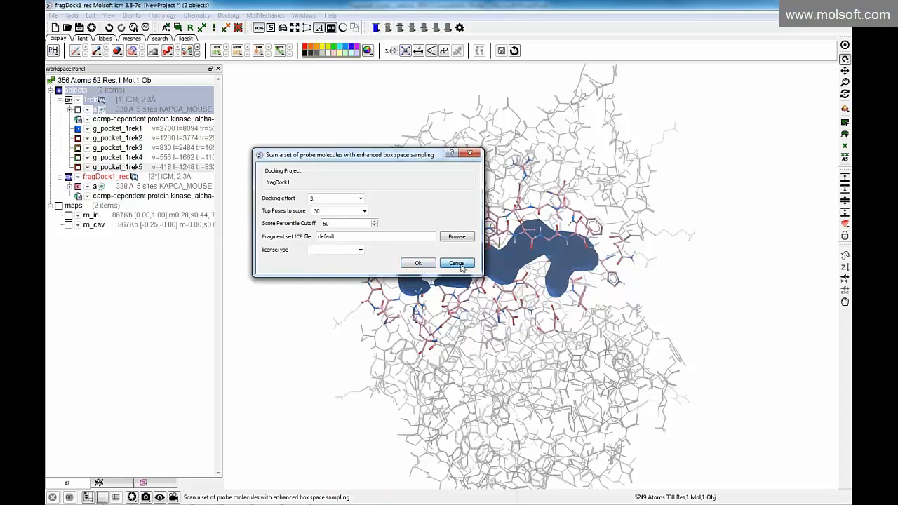
Switch to PowerPoint and present slide 9, ICM Fragment Screening, to review the fragment scoring statistics
key(alt+Tab)
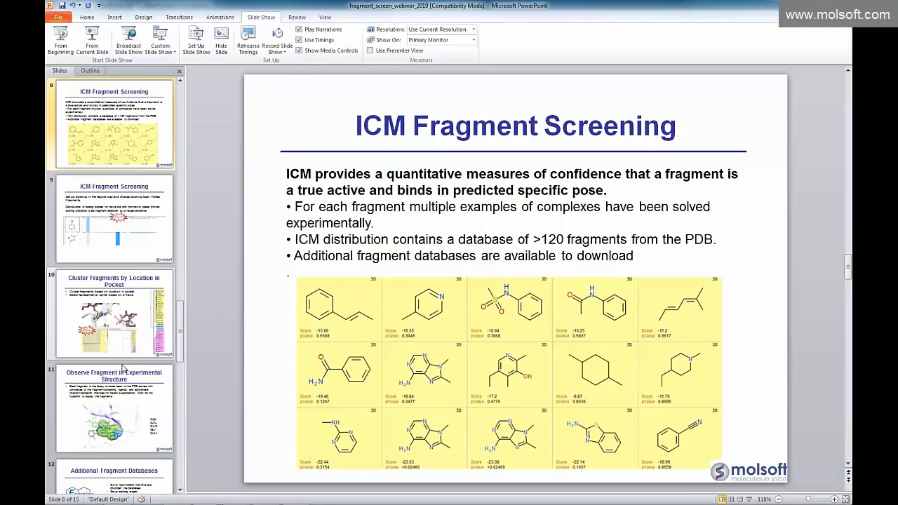
click(129, 237)
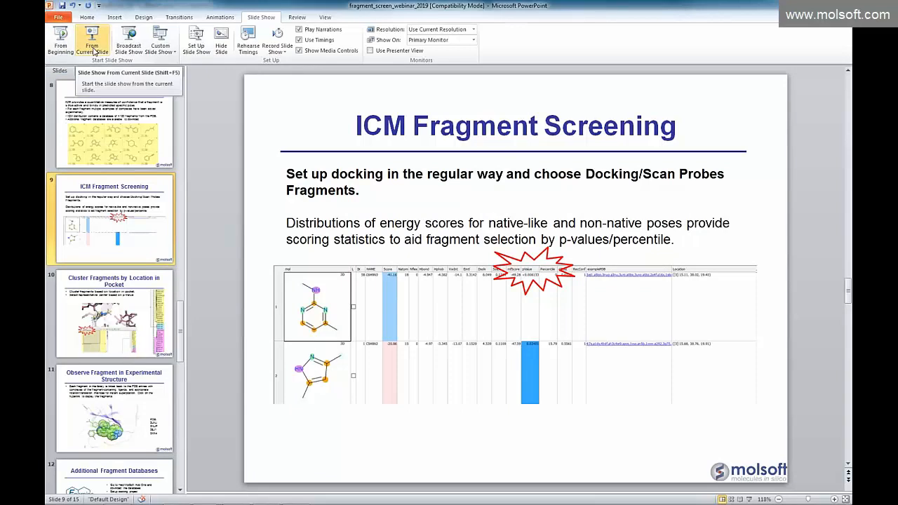
click(93, 51)
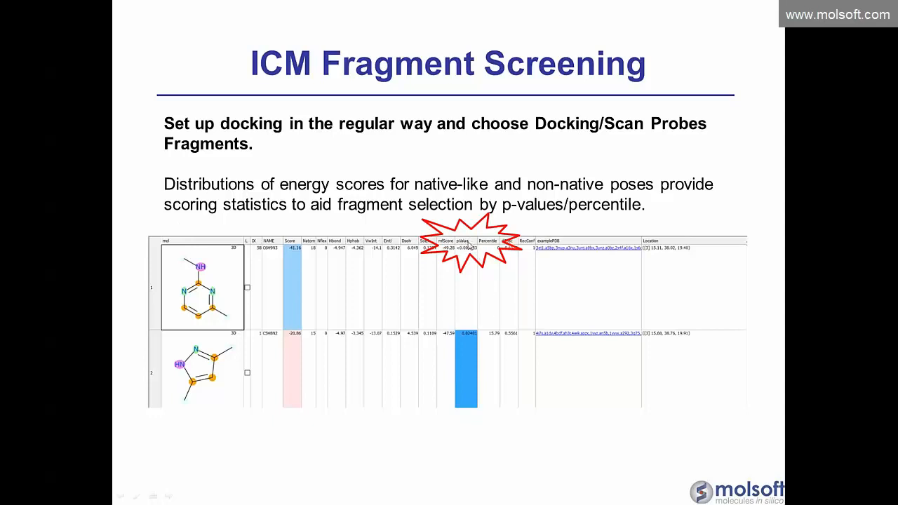
Switch back to ICM, start a new program session and load the recent project HITLIST_STANDALONE.icb
key(alt+Tab)
key(Tab)
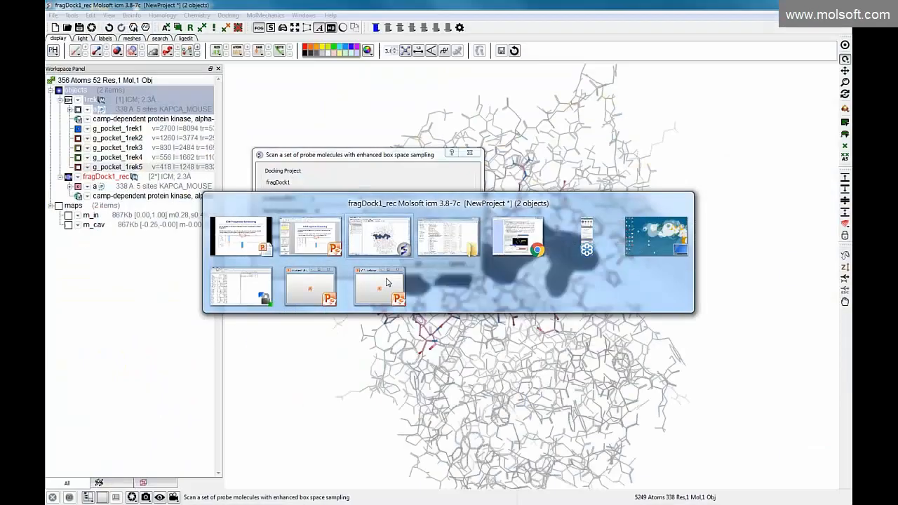
click(461, 268)
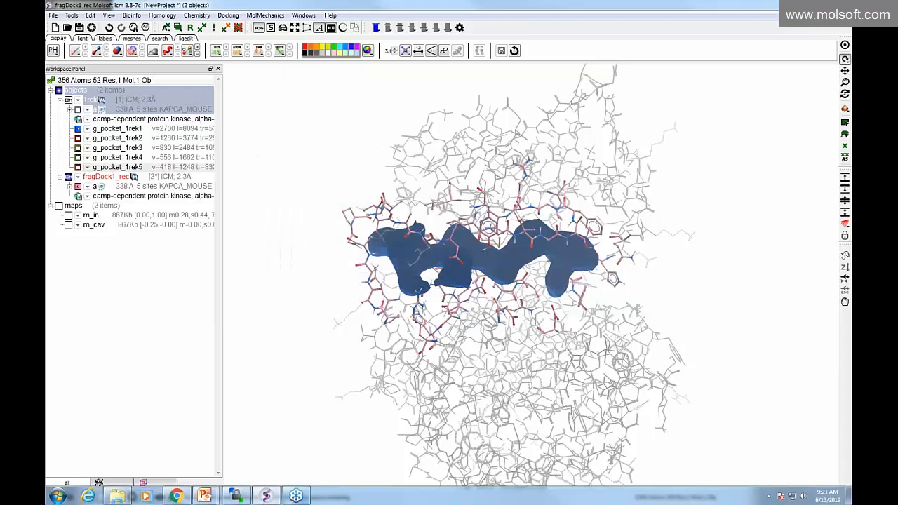
right_click(265, 498)
click(239, 449)
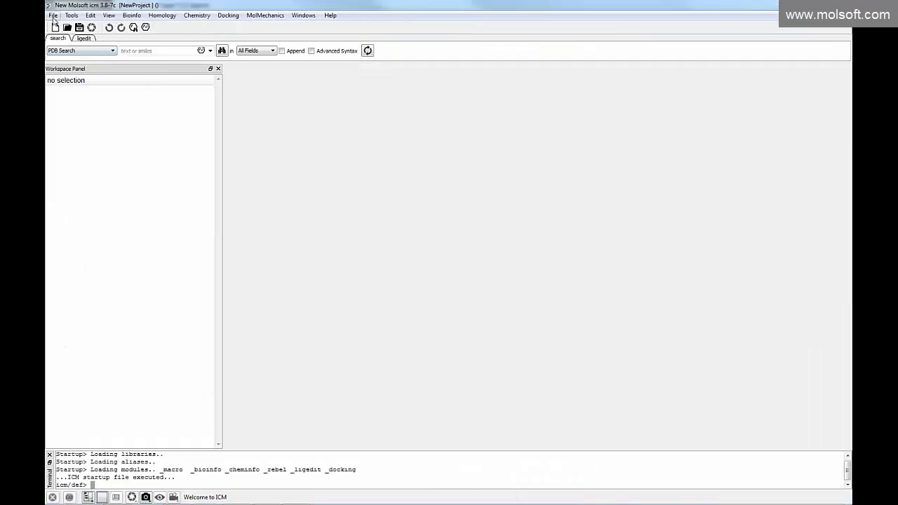
click(53, 15)
mouse_move(70, 250)
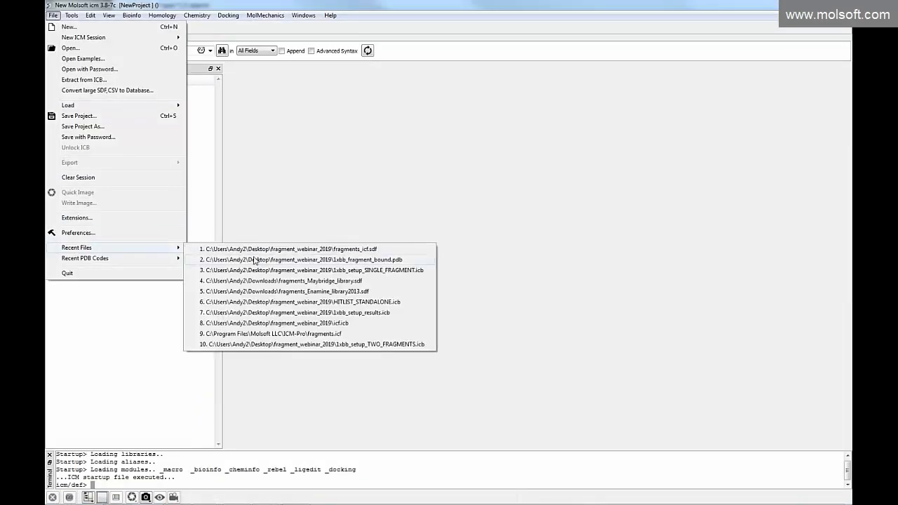
click(280, 302)
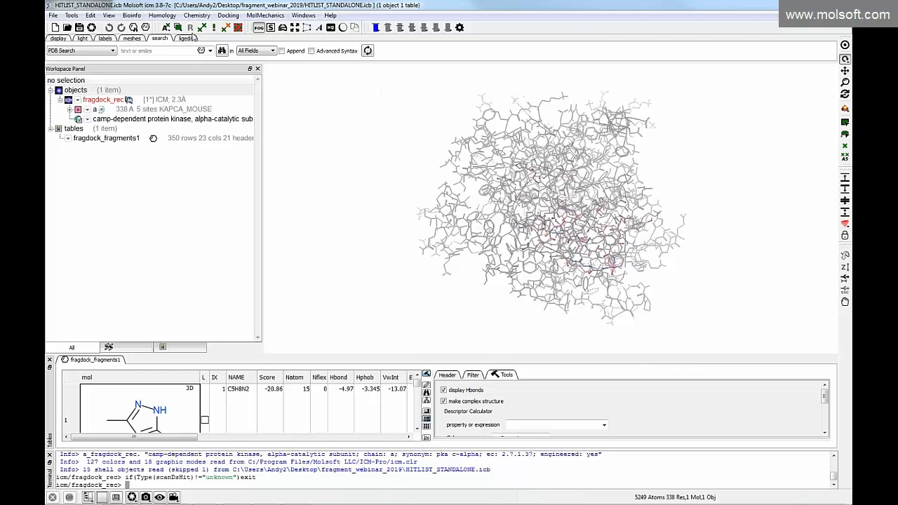
Close the terminal and enlarge the fragdock_fragments1 table to show more of its rows and score columns
click(228, 16)
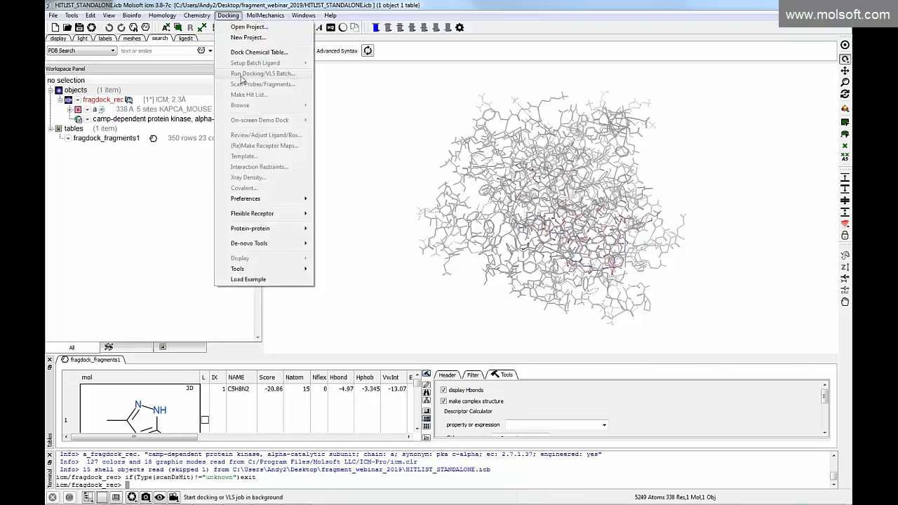
click(375, 120)
click(49, 455)
drag(433, 393, 766, 395)
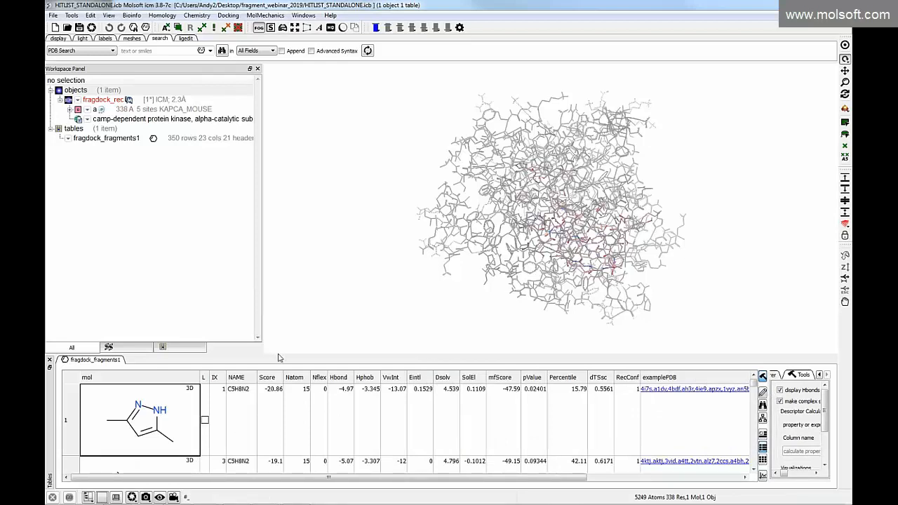
drag(277, 360, 278, 268)
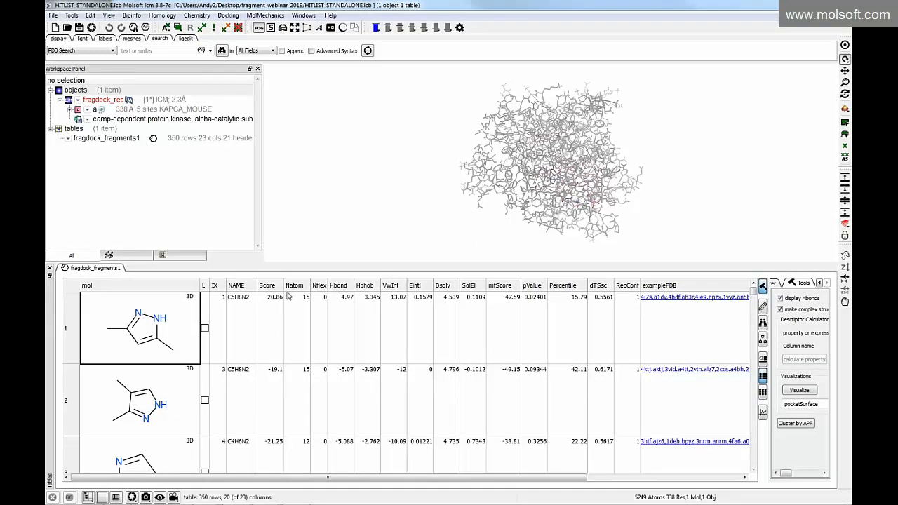
Sort the fragment hit list by ascending Score, and re-sort it by ascending pValue
click(269, 287)
click(268, 287)
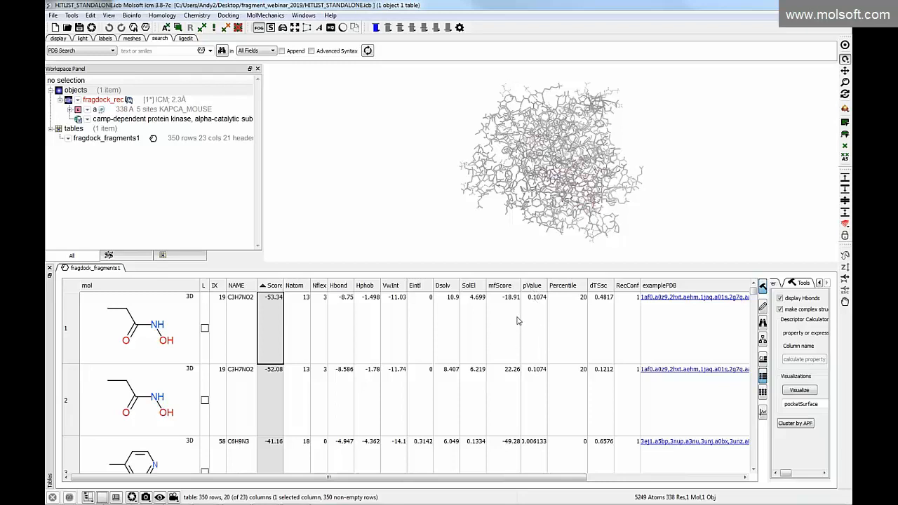
click(531, 285)
click(531, 286)
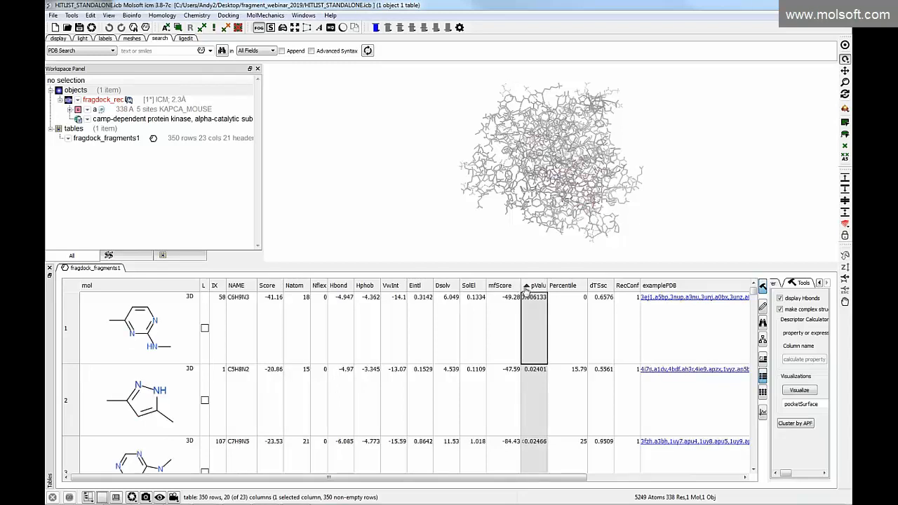
Sort the hit list by mfScore and restore the ascending pValue order
ctrl+click(509, 285)
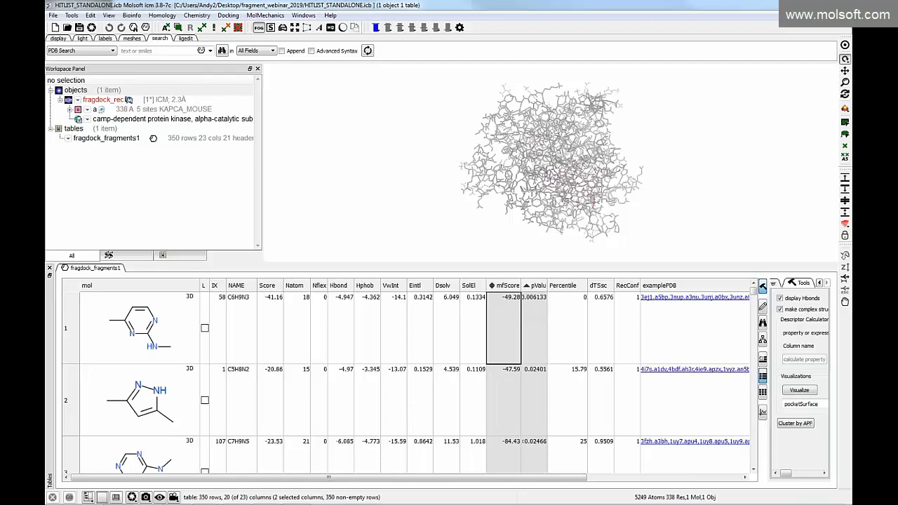
double_click(502, 290)
click(557, 307)
double_click(531, 286)
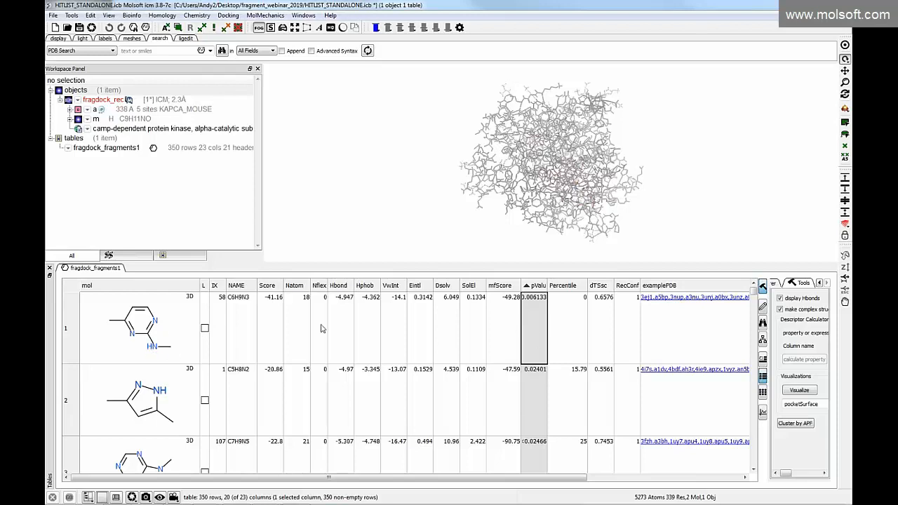
Load the first-ranked fragment C6H9N3 into the receptor and centre the 3D view closely on its docked pose
click(132, 341)
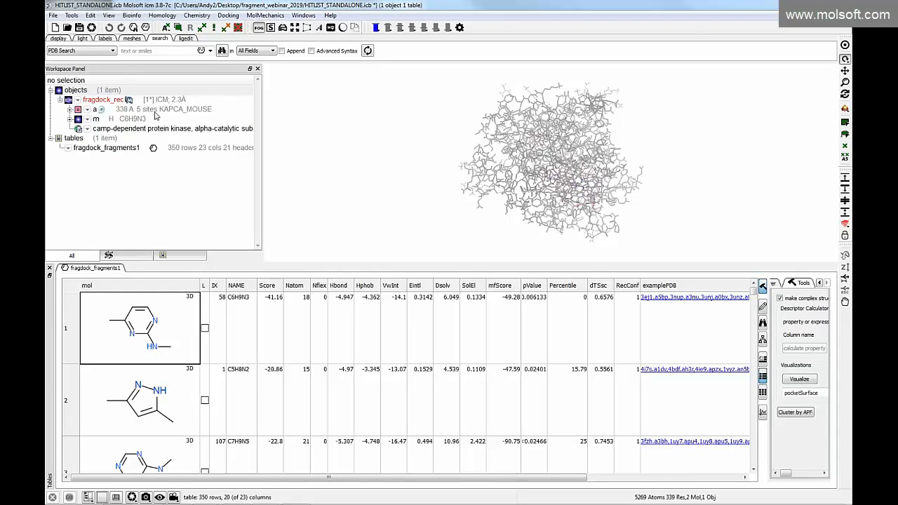
click(70, 121)
click(69, 120)
click(129, 121)
click(844, 46)
drag(556, 183, 559, 151)
click(528, 121)
drag(528, 121, 524, 149)
drag(468, 158, 472, 140)
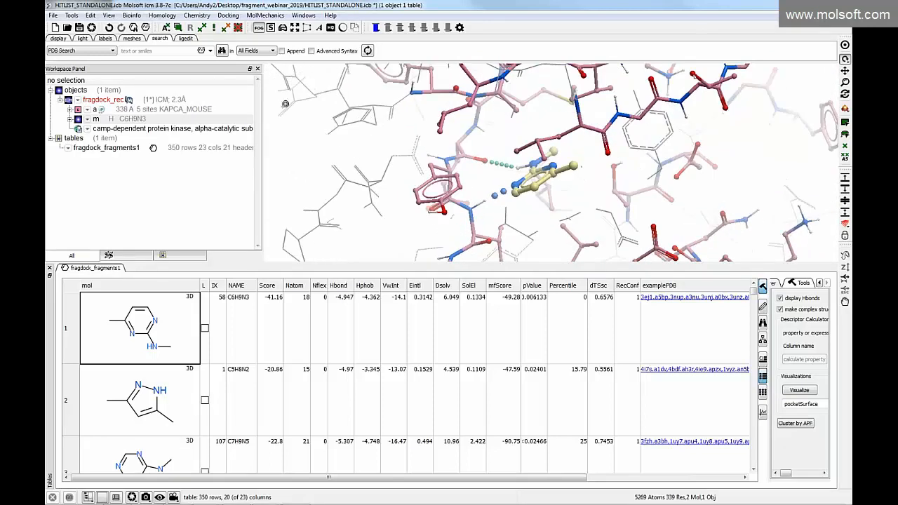
Apply the Elegant Ribbon+Ligand Sketch display style to the complex and make its sticks and balls thinner
click(59, 39)
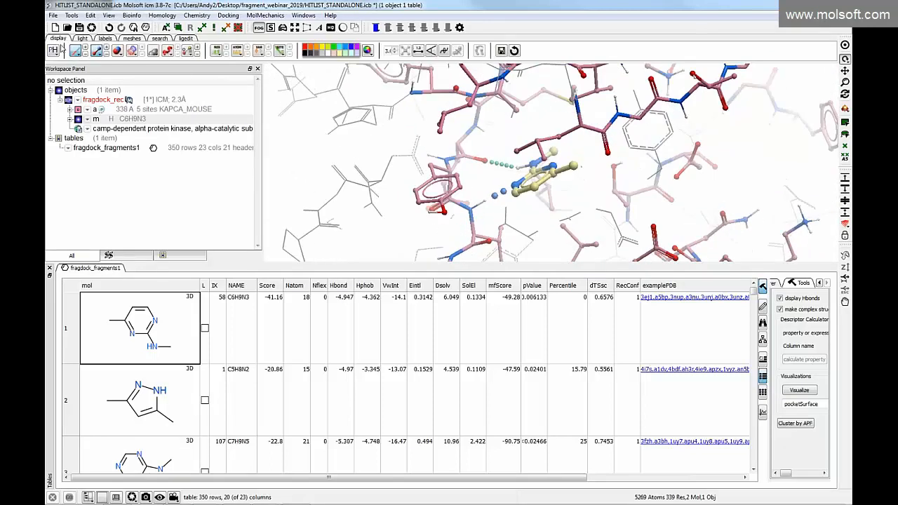
click(53, 51)
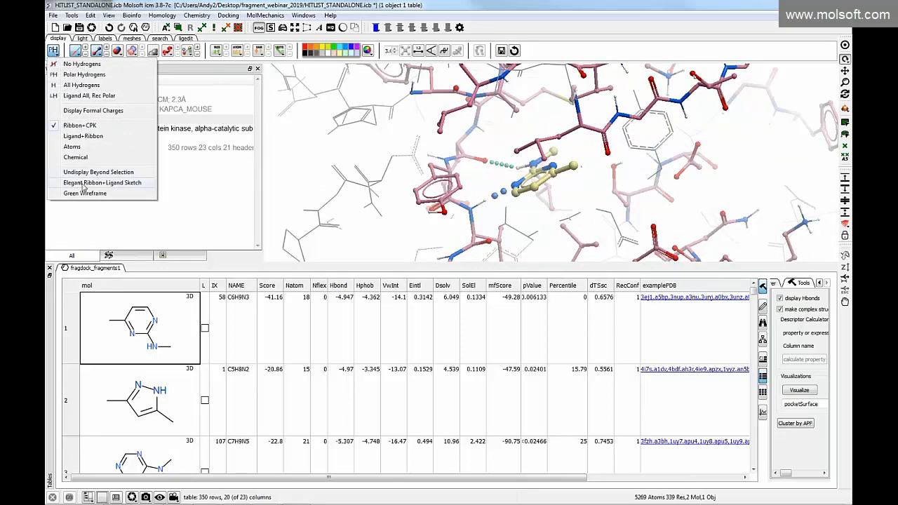
click(82, 183)
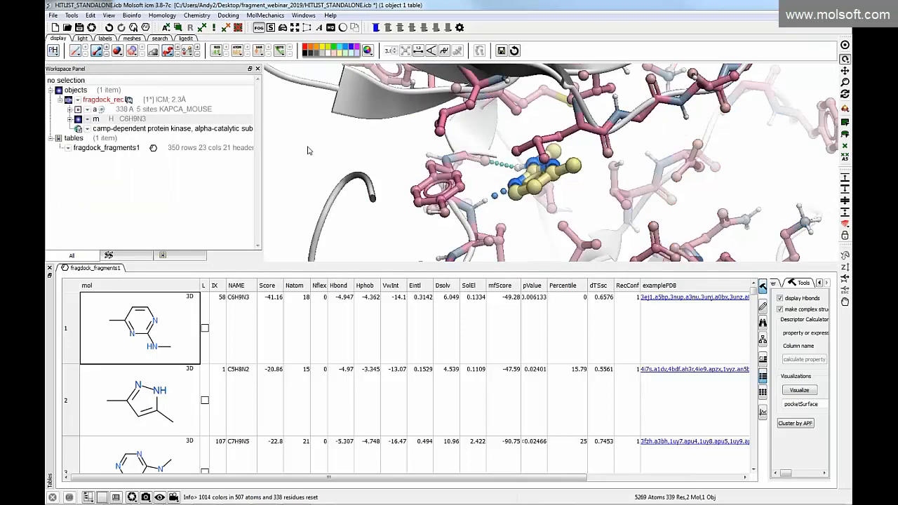
click(107, 52)
drag(378, 175, 363, 175)
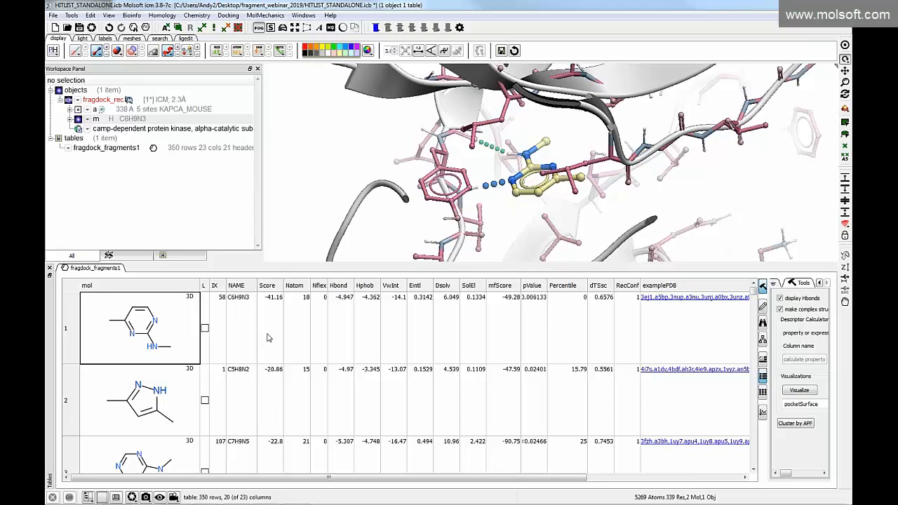
drag(501, 230, 502, 231)
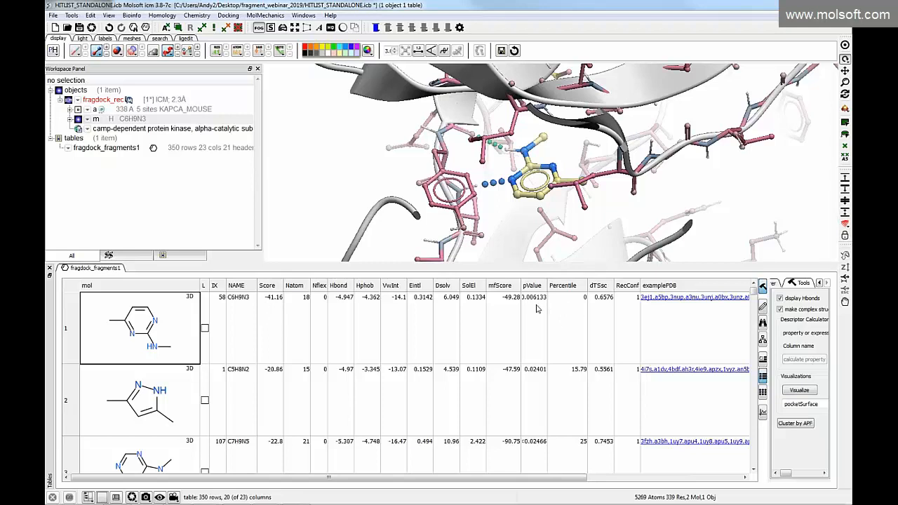
Plot the hit list with Score on the X axis and pValue on the Y axis, and widen the plot area
click(762, 414)
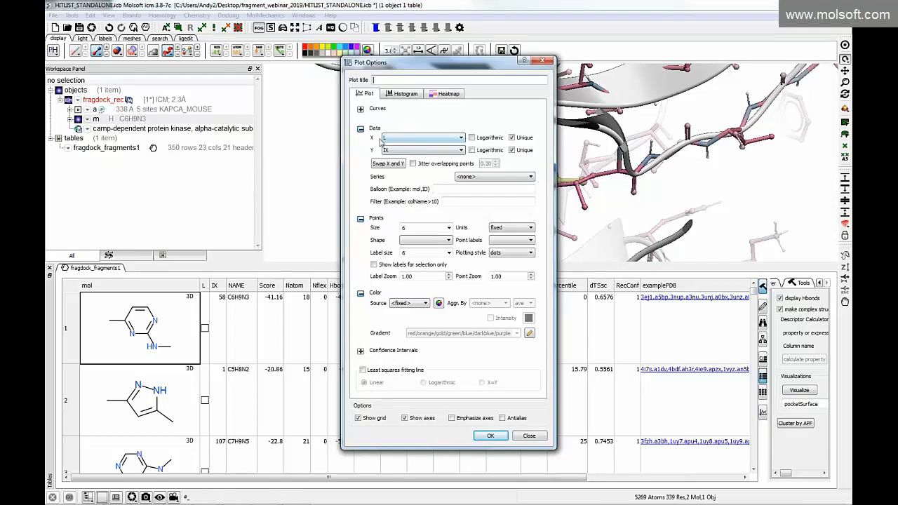
click(435, 137)
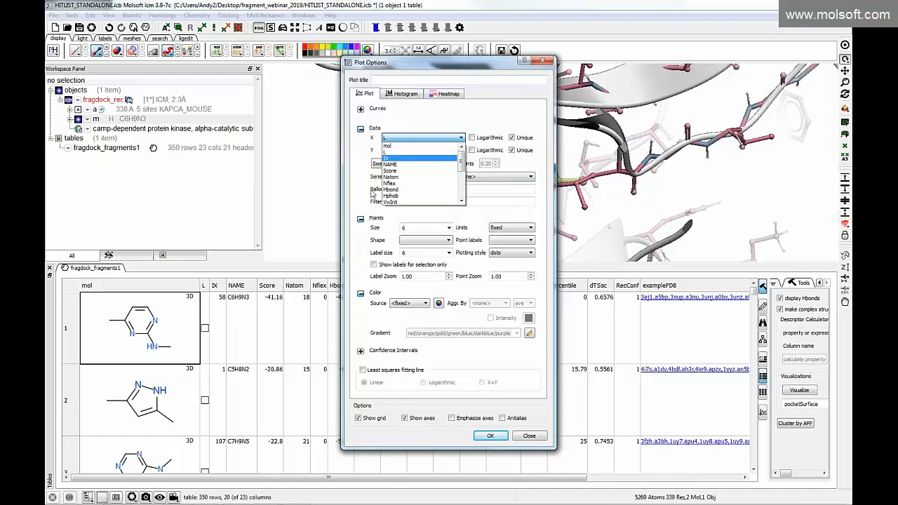
click(391, 171)
click(404, 151)
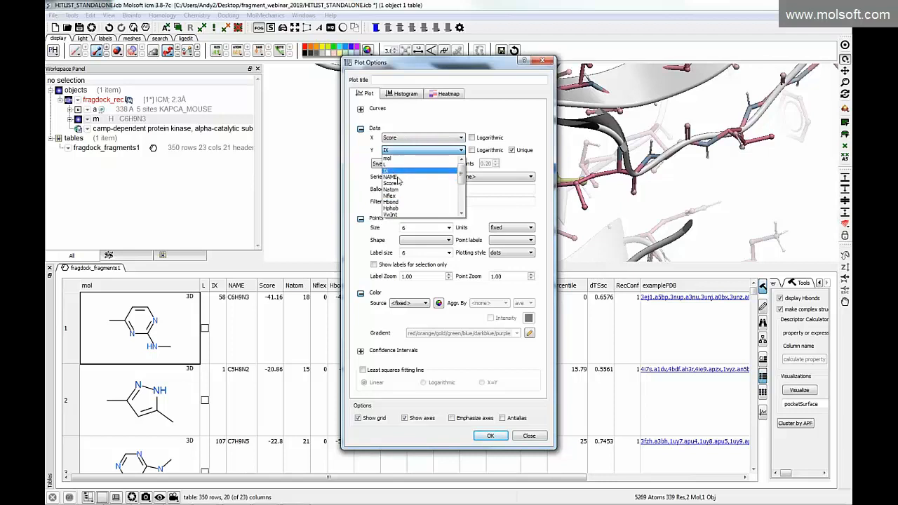
click(461, 213)
click(421, 214)
click(490, 436)
drag(771, 372, 554, 372)
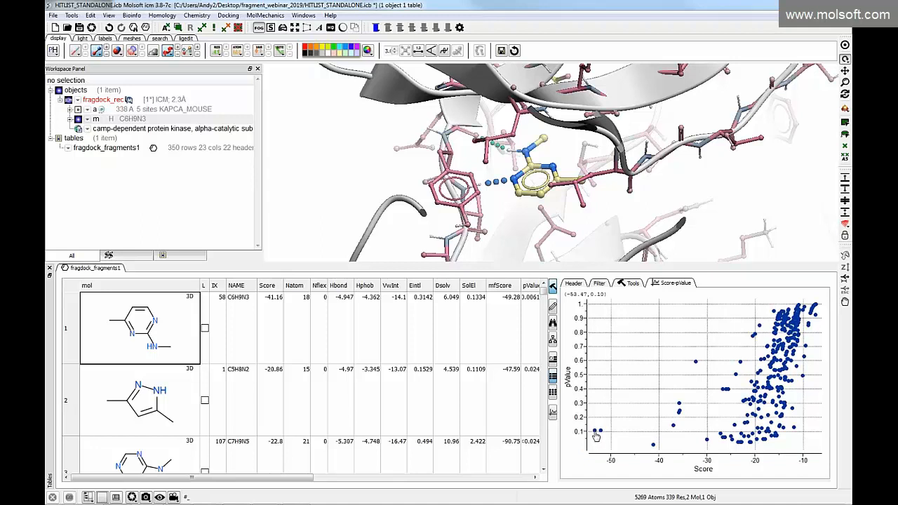
Load the plot's low-Score outliers into the receptor one by one: both C3H7NO2 hits and the lowest-pValue fragment C6H9N3
click(596, 435)
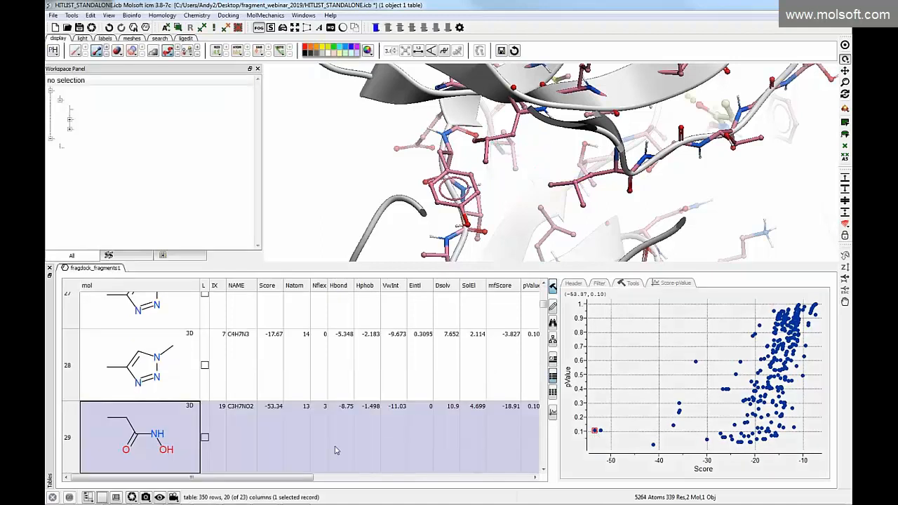
click(175, 438)
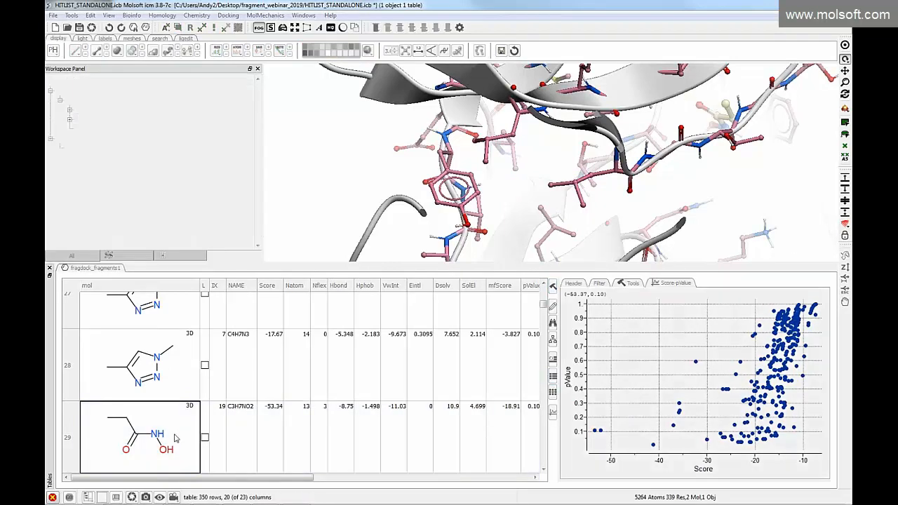
drag(761, 147, 762, 117)
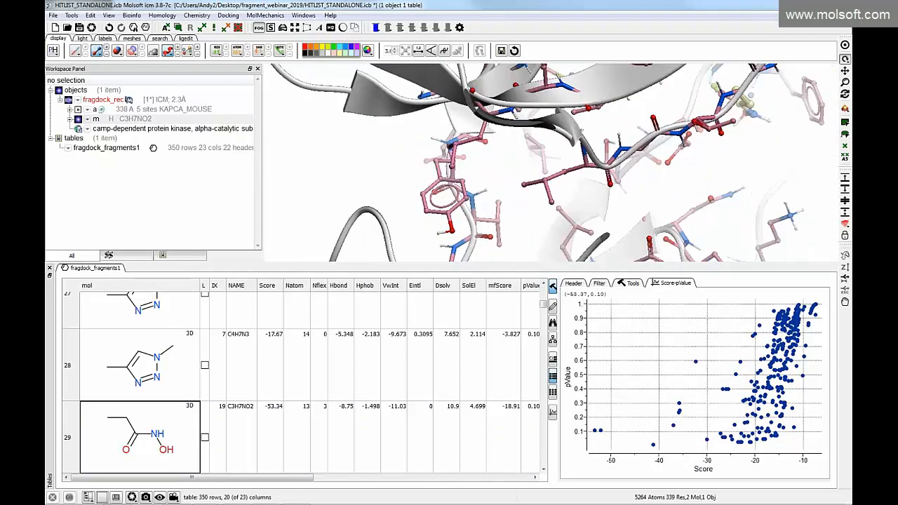
click(601, 432)
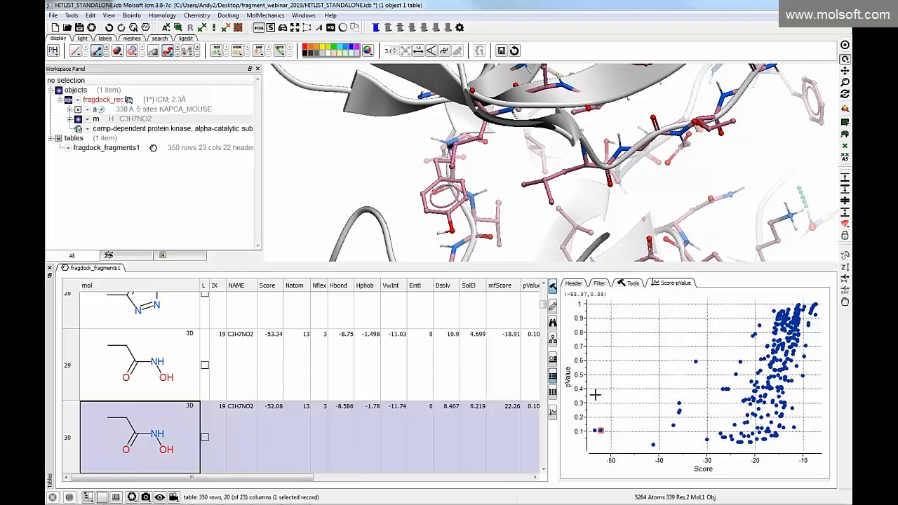
click(653, 446)
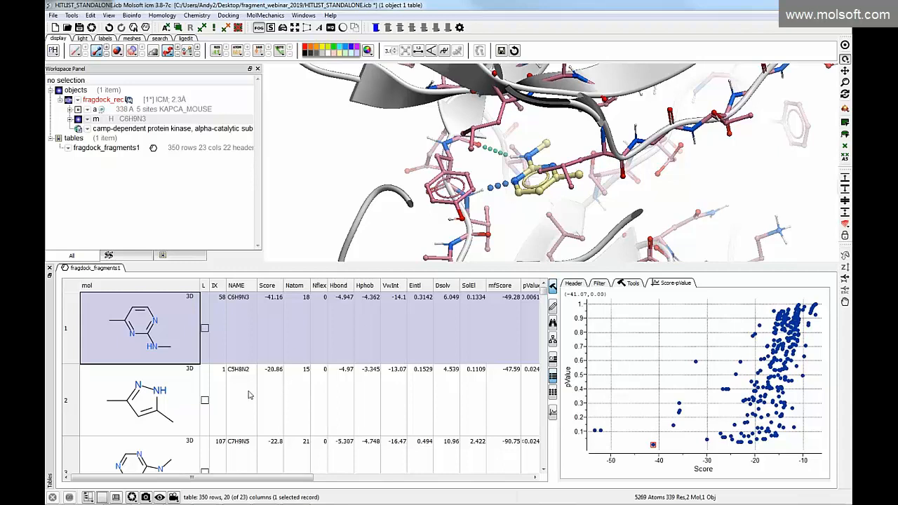
Load C5H8N2 into the receptor and overlay the C7H9N5 pose from row 3 by locking it in the 3D view
click(246, 406)
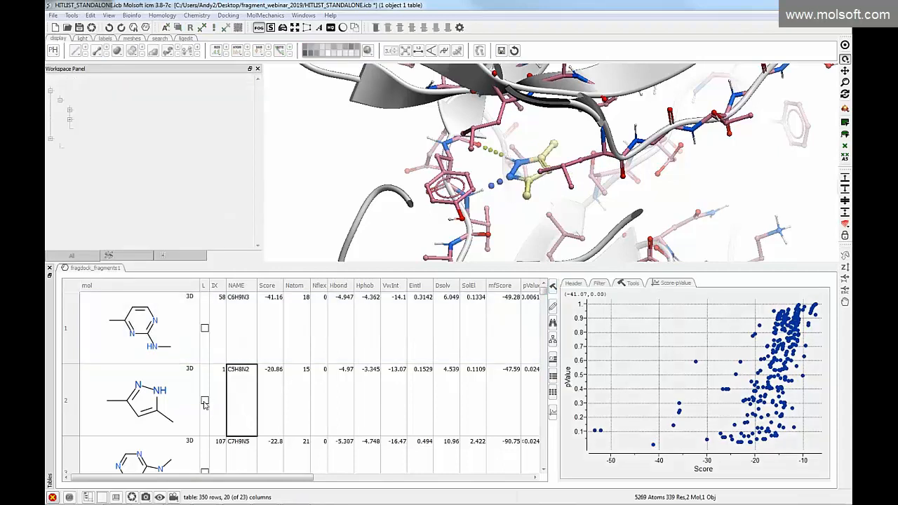
click(204, 402)
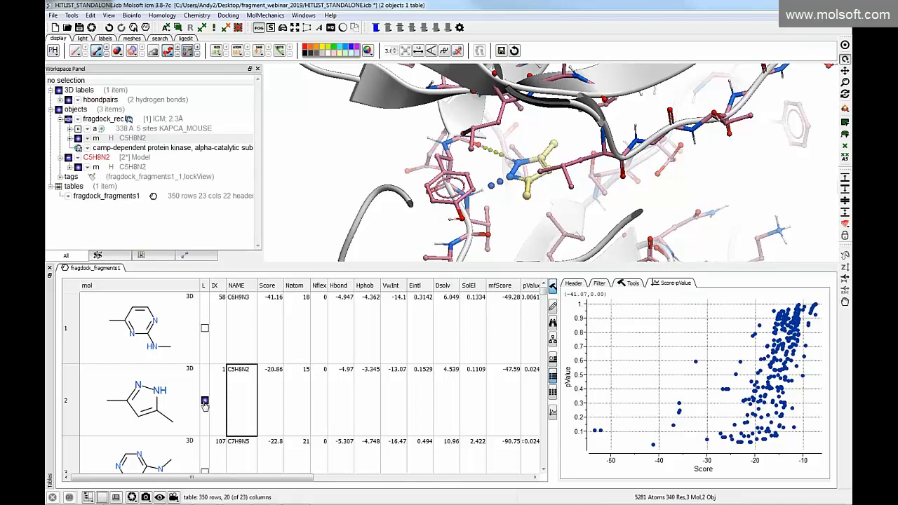
scroll(204, 406, down, 1)
click(204, 402)
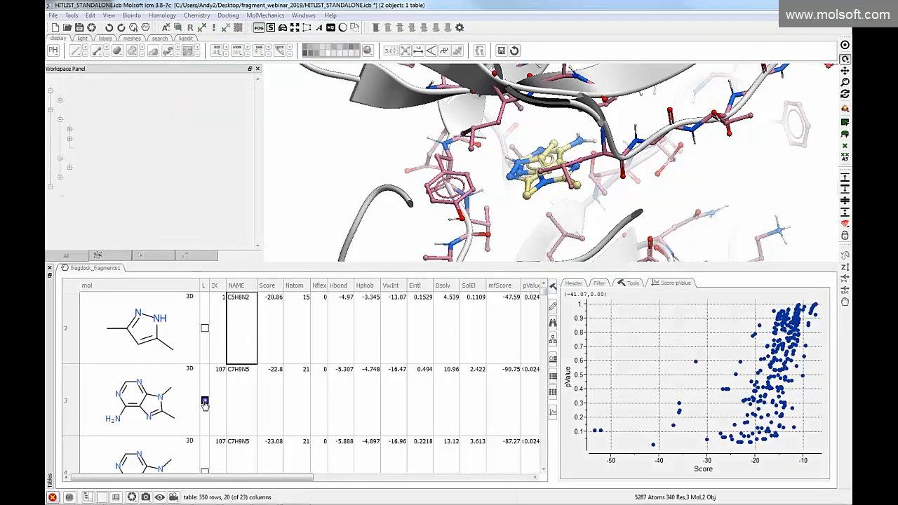
scroll(204, 412, down, 1)
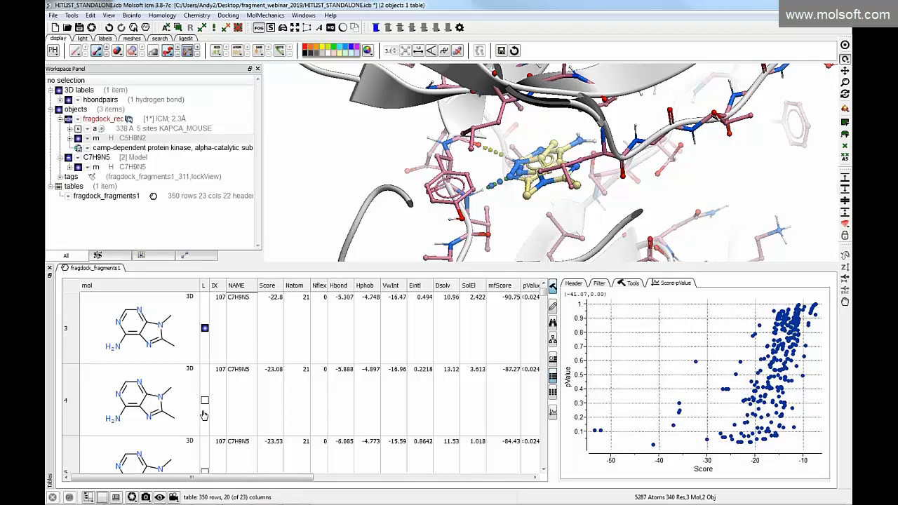
Overlay the C7H6N2S pose from row 7 on the loaded fragments and inspect its hydrogen bonding in the pocket
scroll(179, 365, down, 3)
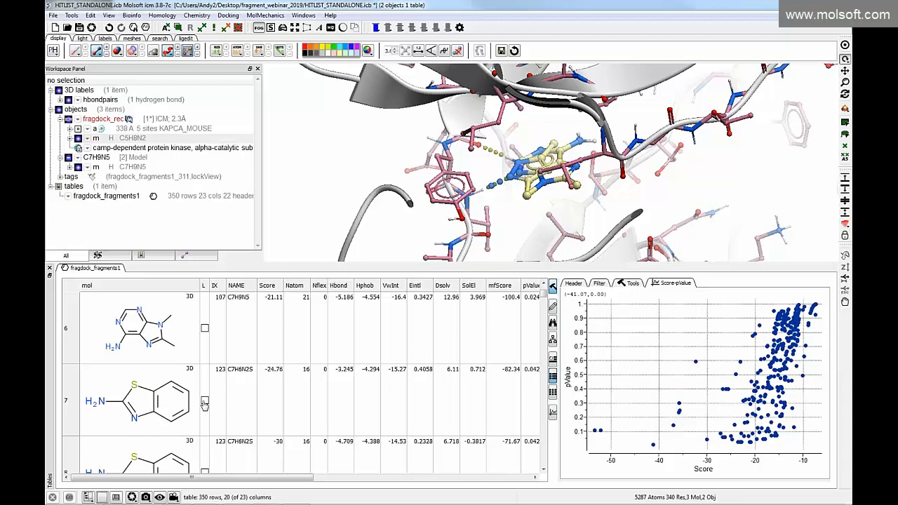
click(205, 402)
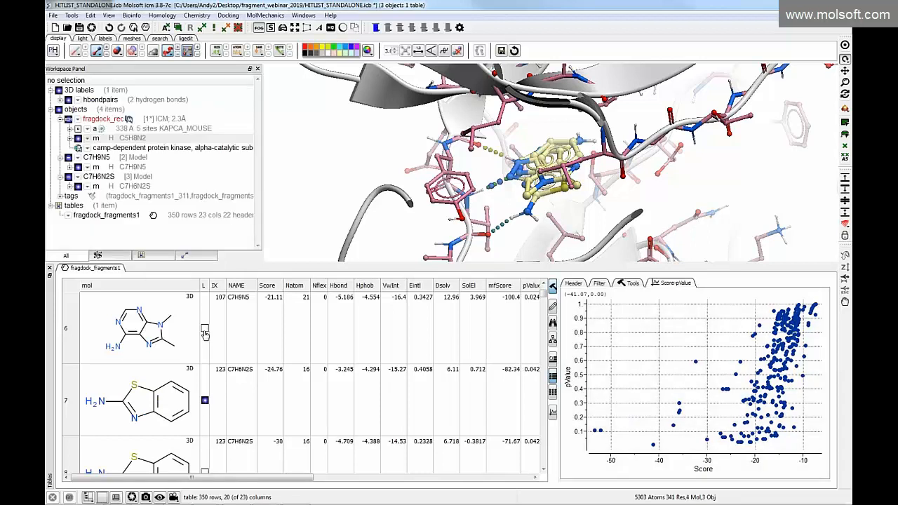
click(204, 401)
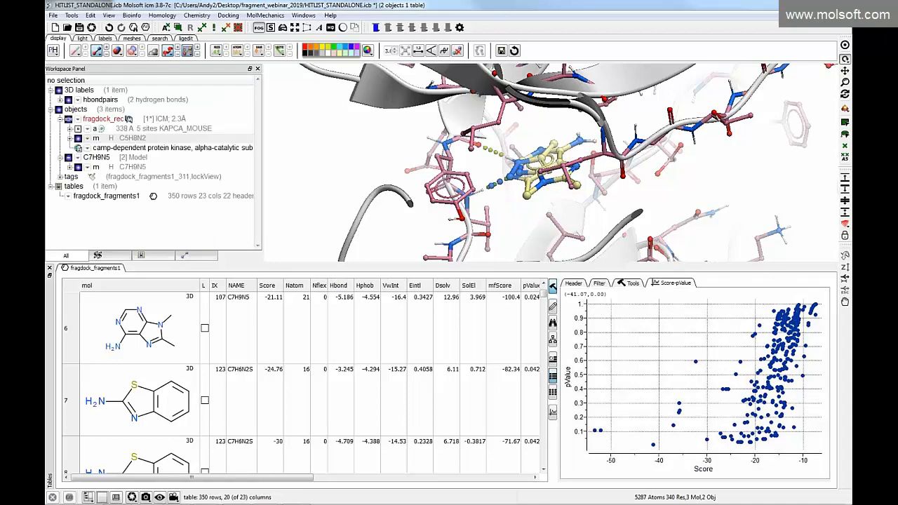
click(204, 402)
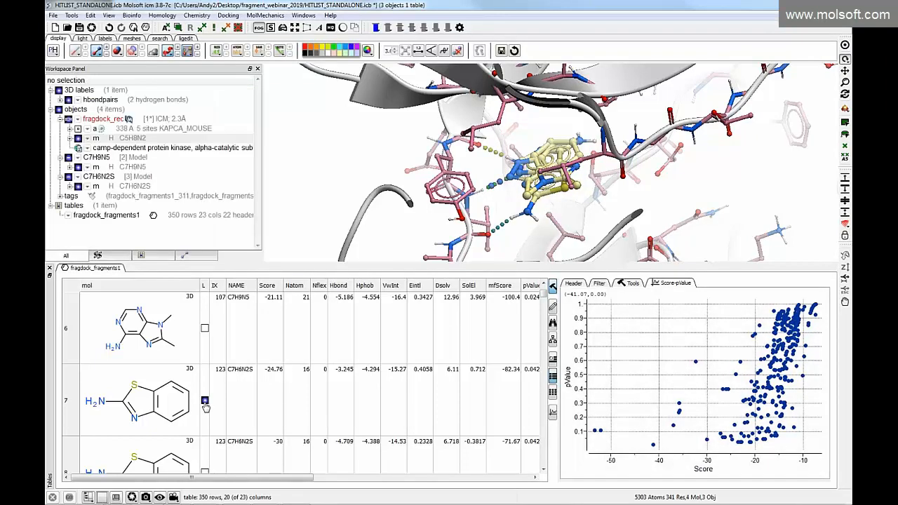
mouse_move(501, 196)
mouse_down()
mouse_move(505, 216)
mouse_move(503, 202)
mouse_up()
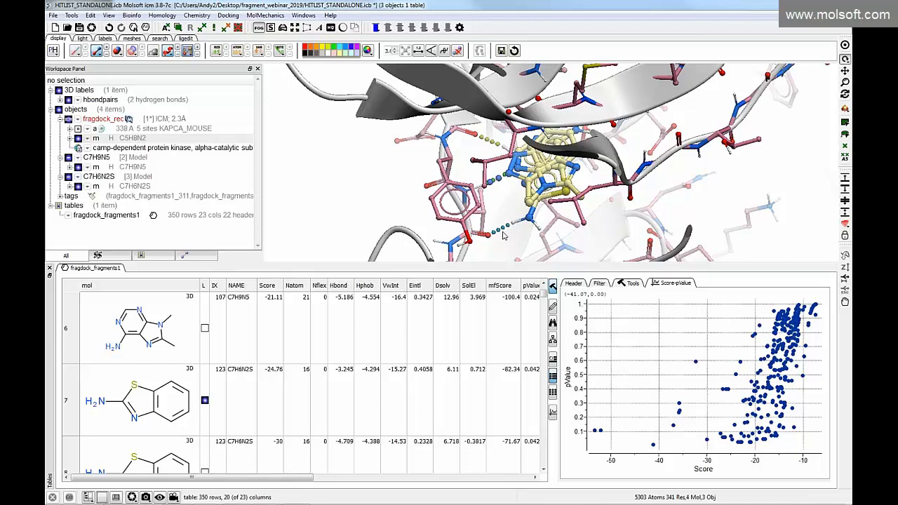
mouse_move(509, 239)
mouse_down()
mouse_move(501, 208)
mouse_move(507, 239)
mouse_up()
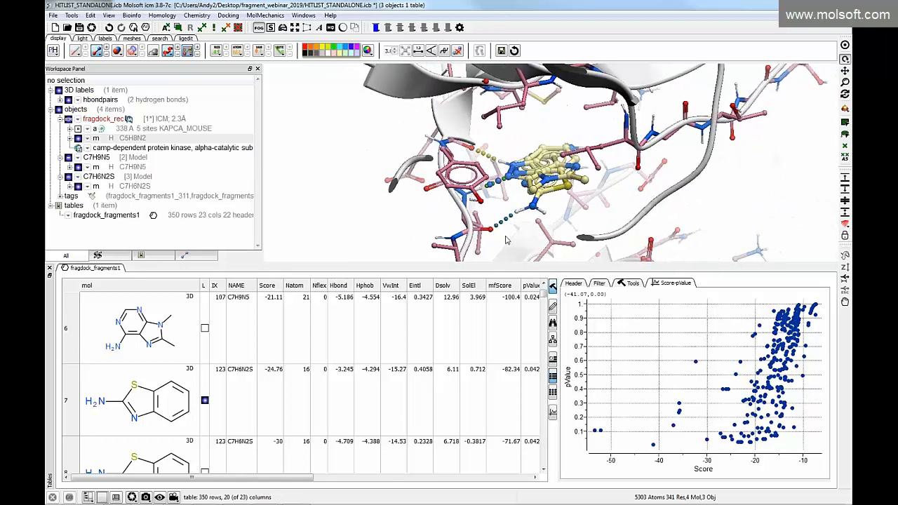
Remove the overlaid C7H6N2S and C7H9N5 poses from the 3D view, keeping only C5H8N2 loaded
click(204, 400)
scroll(207, 371, up, 3)
scroll(206, 372, up, 3)
scroll(205, 376, down, 1)
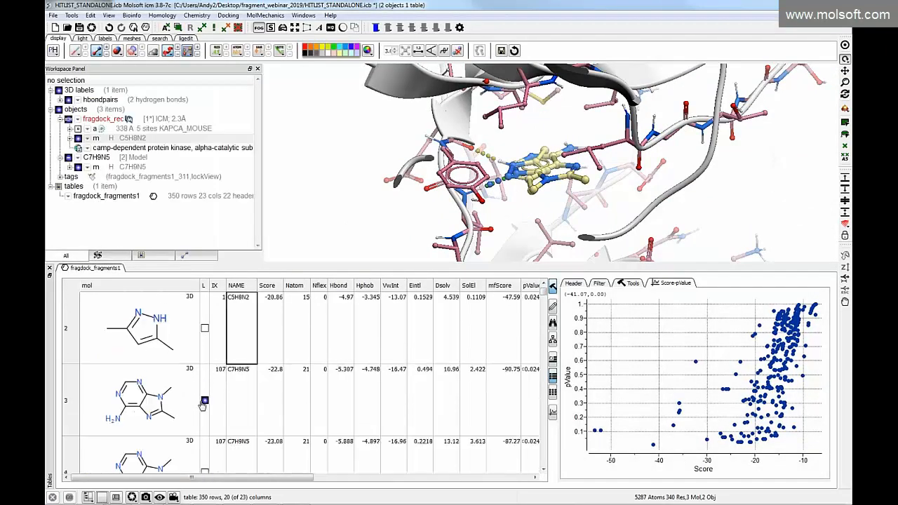
click(204, 400)
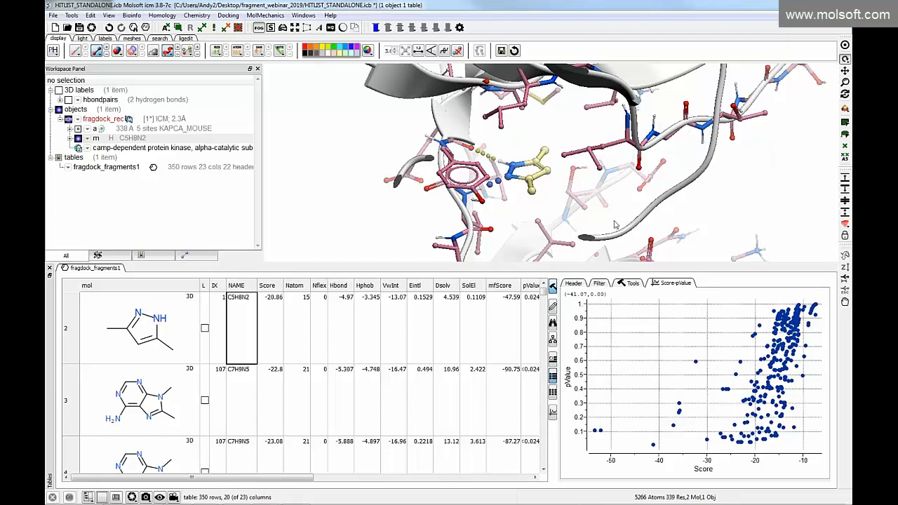
key(alt+Tab)
key(Tab)
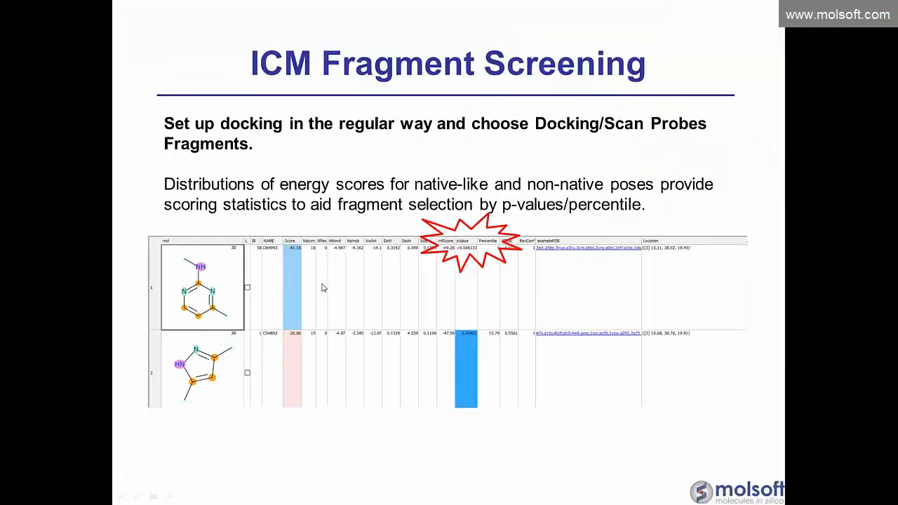
click(330, 285)
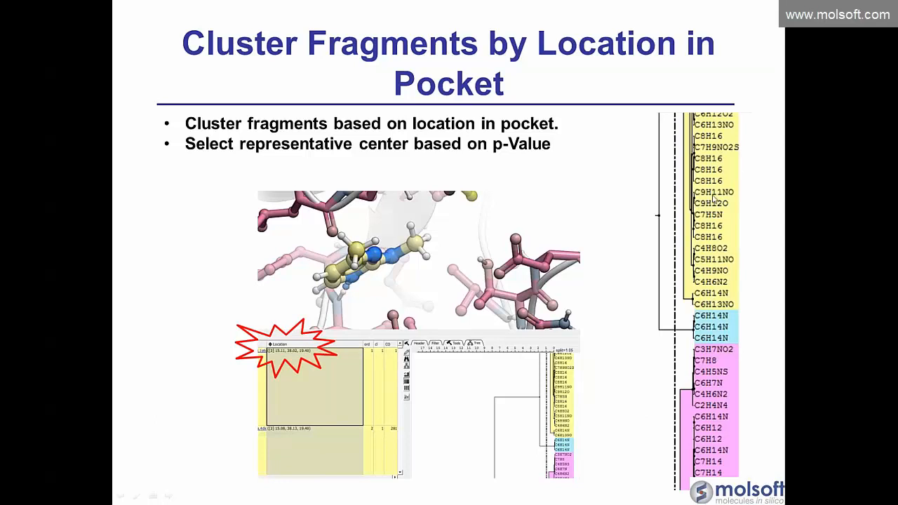
key(alt+Tab)
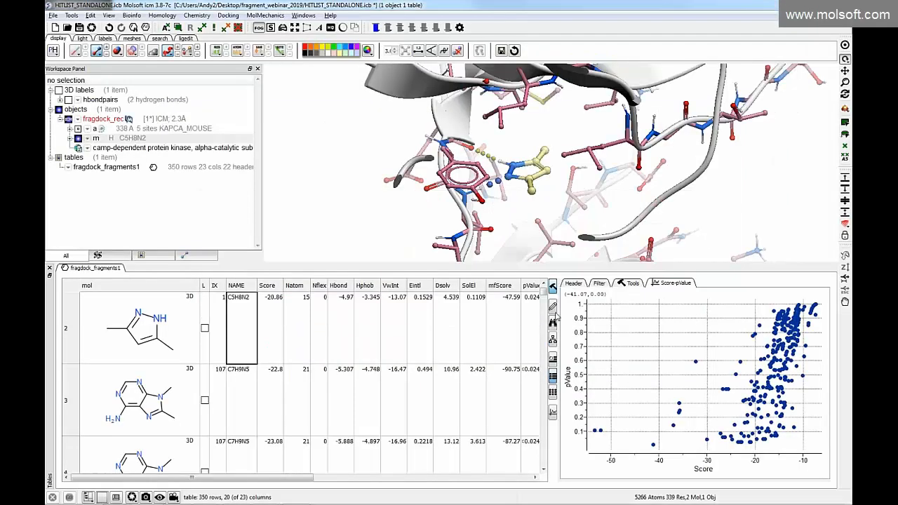
Cluster the hit list by the Location column only, using the Tree method with UPGMA linkage and a cluster-number column named cl
drag(558, 316, 650, 321)
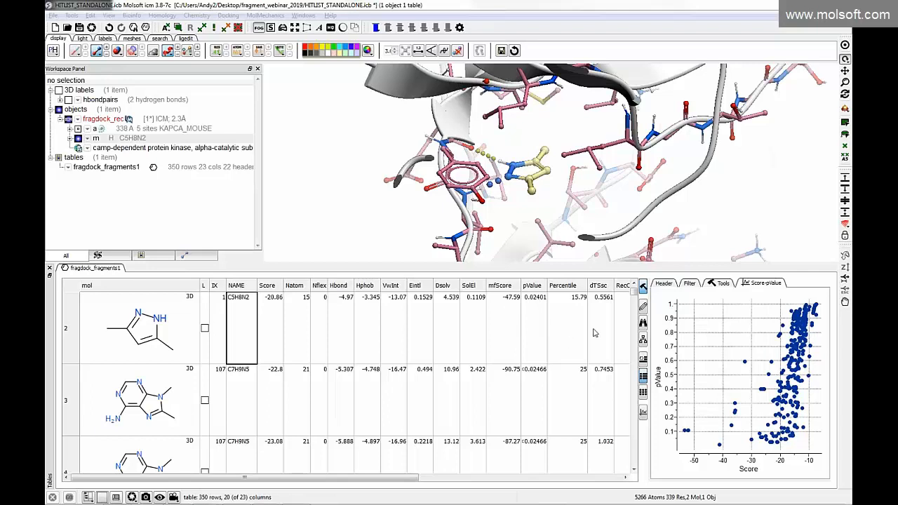
drag(419, 478, 622, 481)
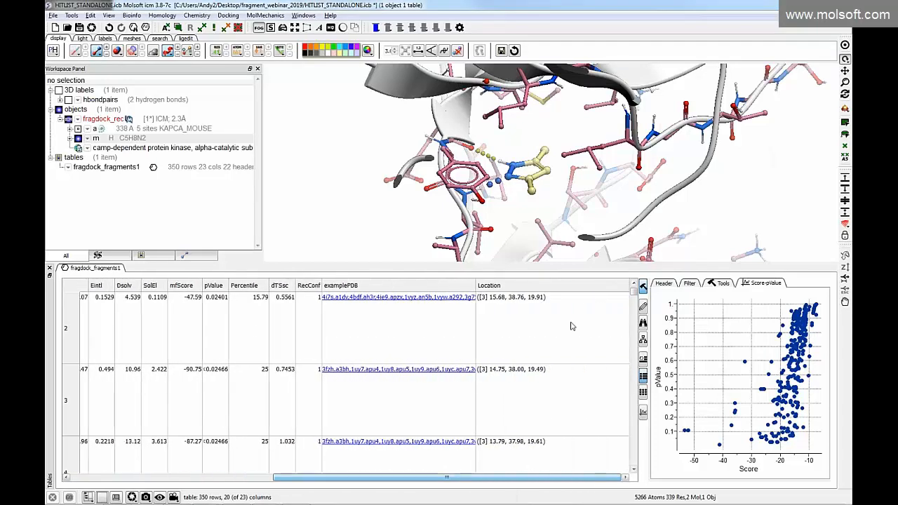
click(531, 286)
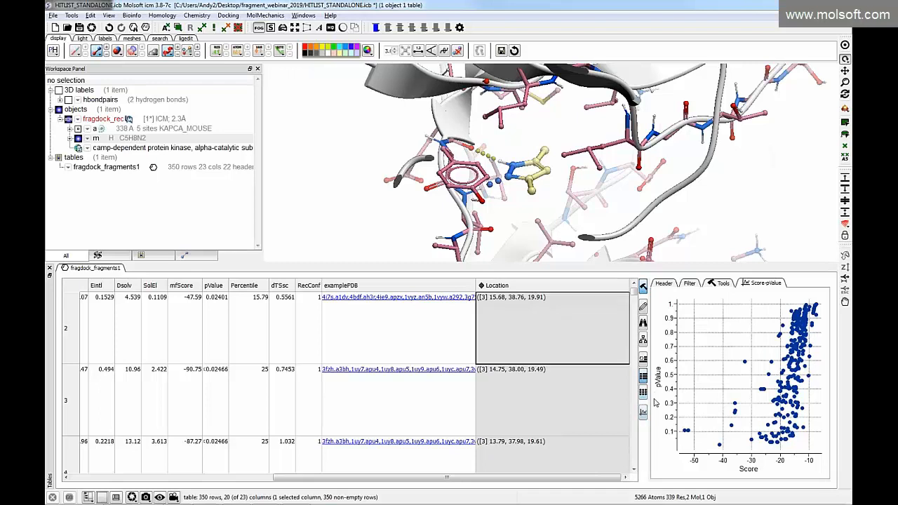
click(642, 341)
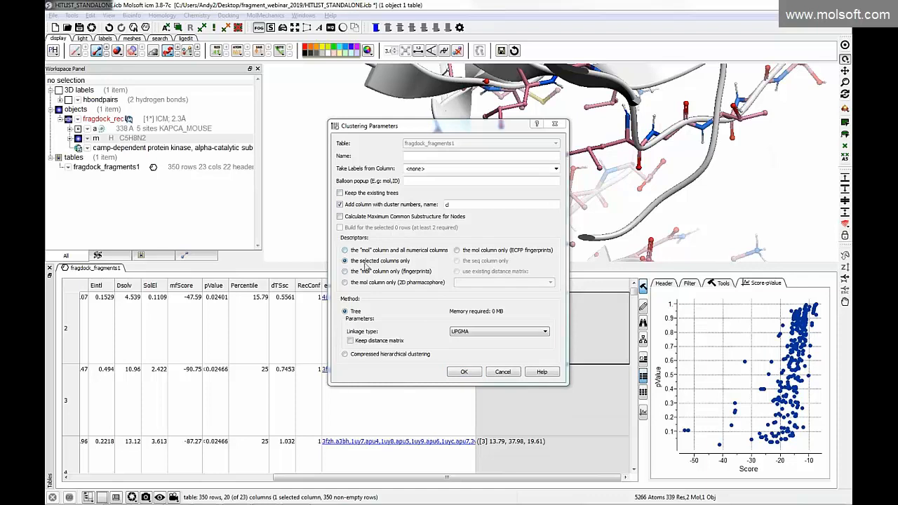
drag(433, 129, 270, 144)
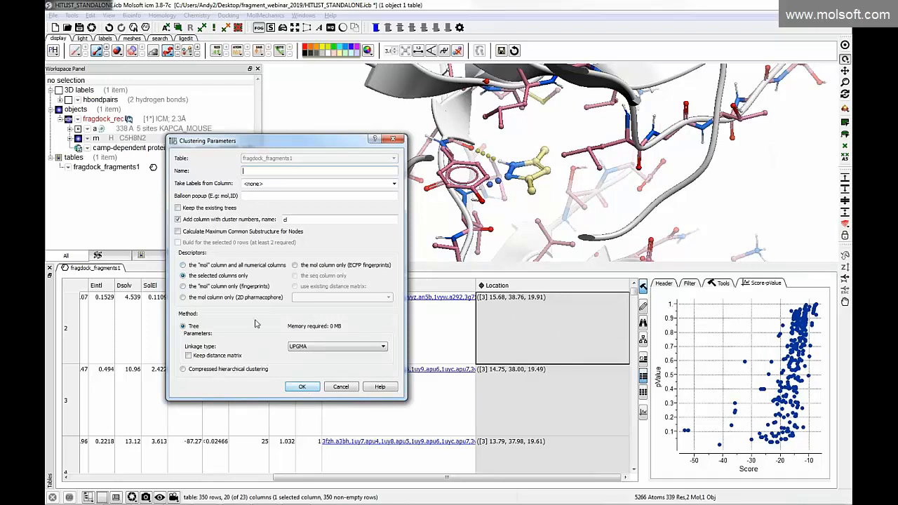
click(302, 387)
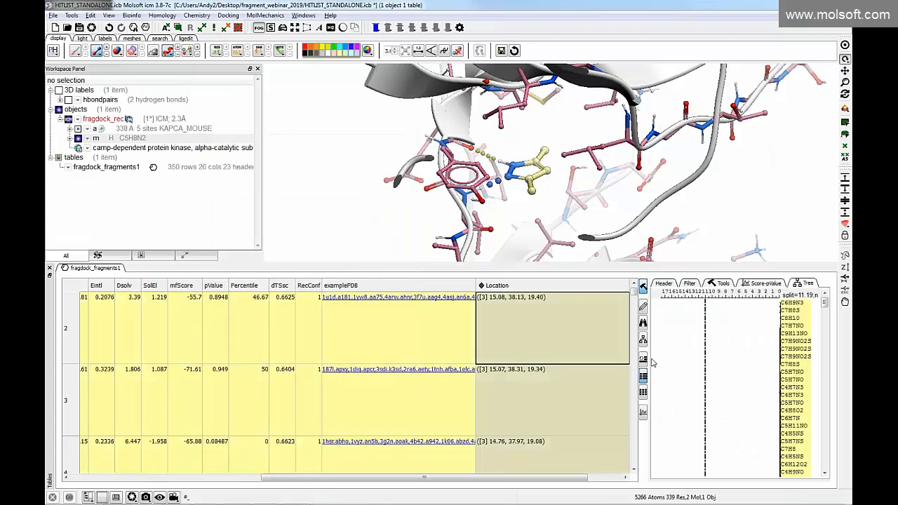
Widen the cluster tree and load C3H7NO2 from its last cluster into the receptor
drag(652, 363, 551, 355)
drag(823, 301, 842, 447)
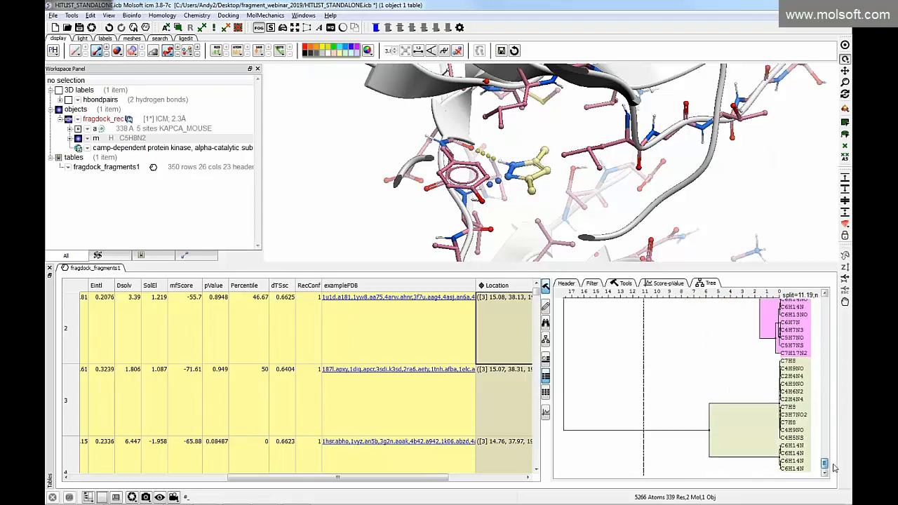
click(794, 415)
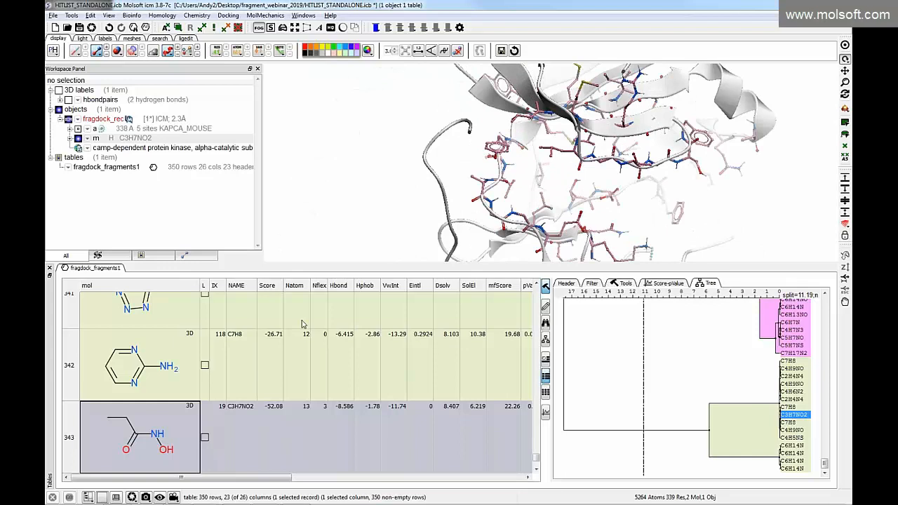
click(204, 438)
click(204, 438)
Load the row 2 fragment C7H8S from the tree's first, yellow cluster and view its docked pose up close
scroll(799, 353, up, 3)
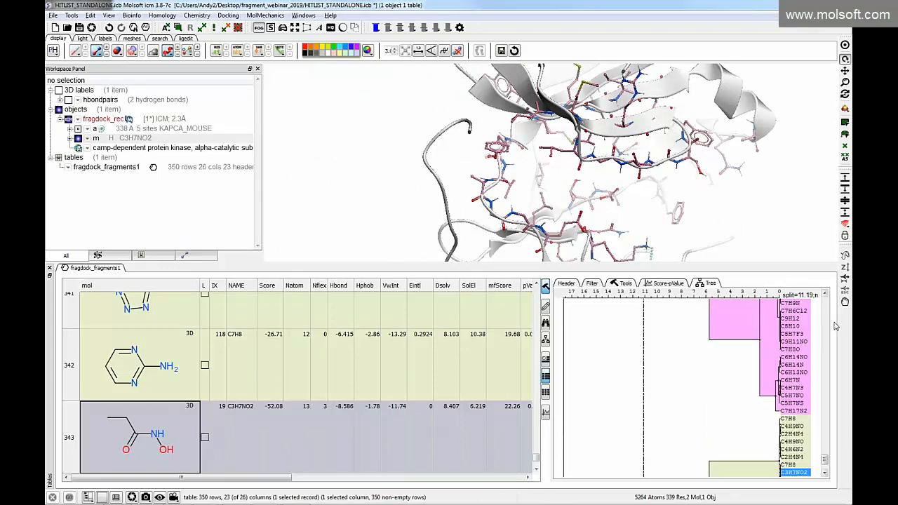
scroll(828, 315, up, 5)
scroll(828, 315, up, 3)
scroll(797, 312, up, 5)
click(795, 307)
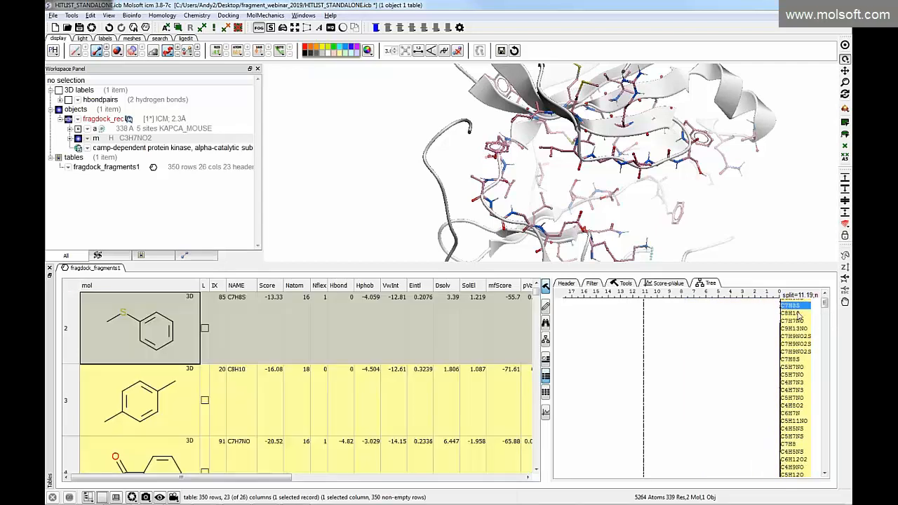
drag(533, 167, 539, 175)
drag(281, 201, 283, 246)
Compare the docked poses of C8H10, C7H9NO2S, C7H8S and two C5H7NO entries from the yellow cluster
click(787, 313)
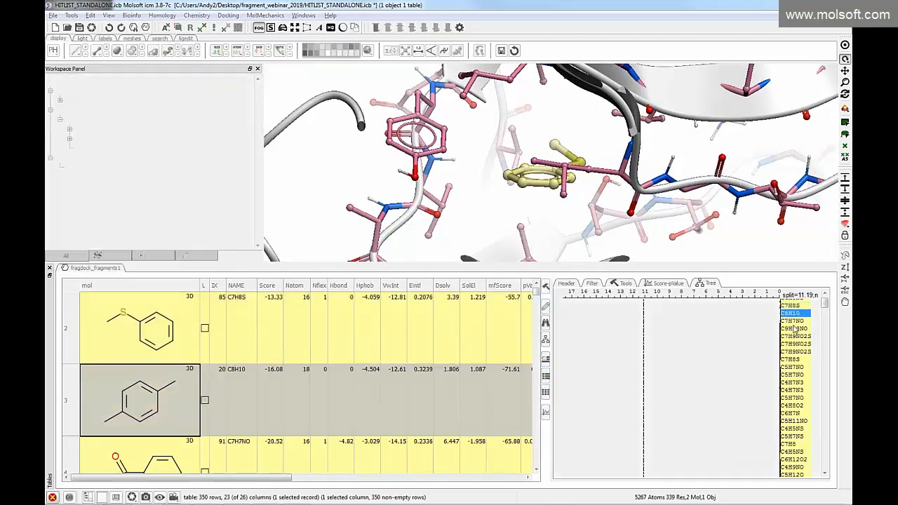
click(798, 352)
click(793, 359)
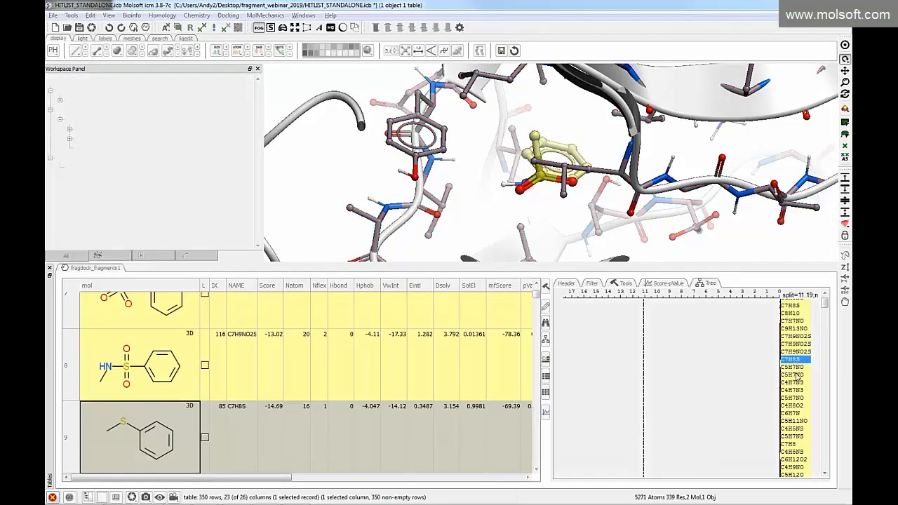
click(793, 374)
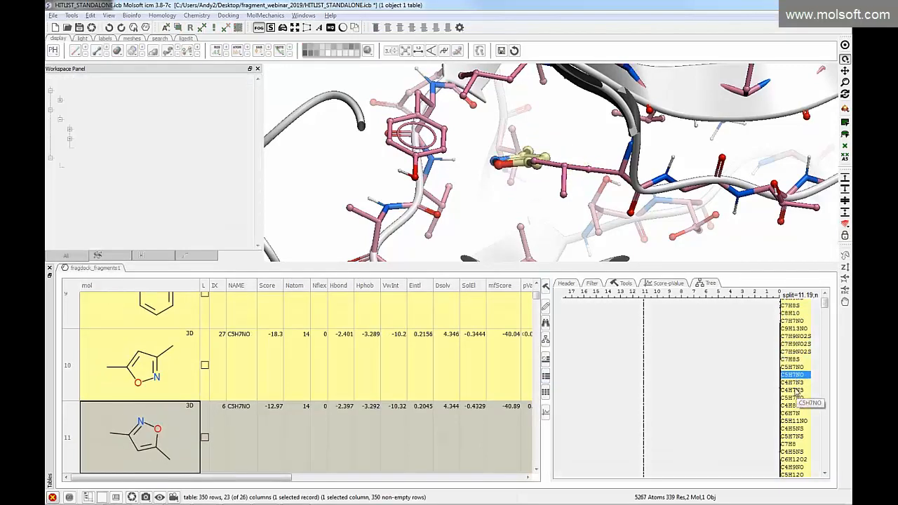
click(794, 397)
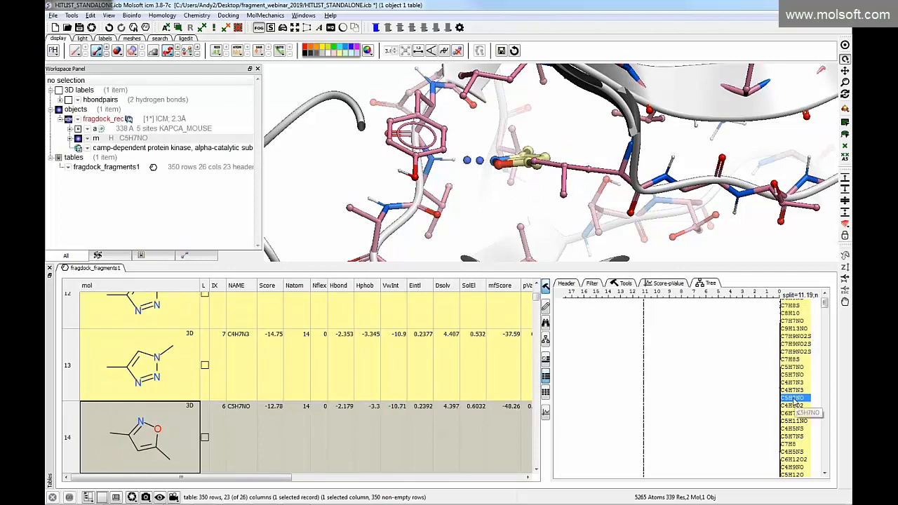
Move the cluster tree's split line to a distance of 5.63 and inspect the C5H7NO pose from another angle
drag(642, 342, 711, 341)
drag(509, 176, 504, 191)
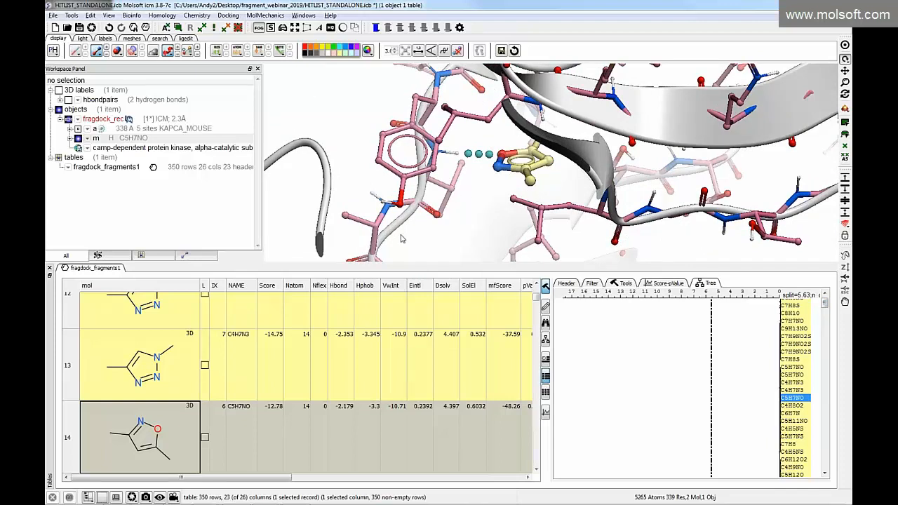
Load C2H4N4 from the tree's light blue cluster and inspect its docked pose from several angles
scroll(803, 415, down, 5)
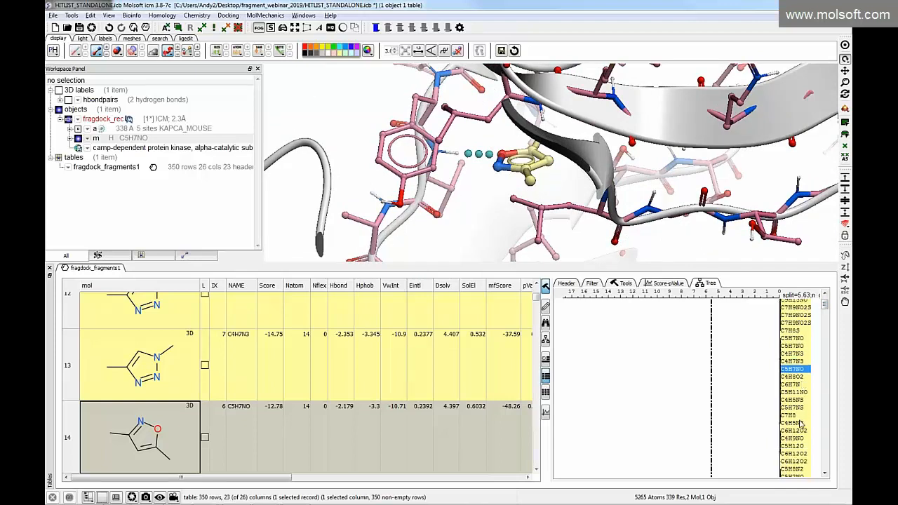
scroll(804, 414, down, 5)
click(792, 381)
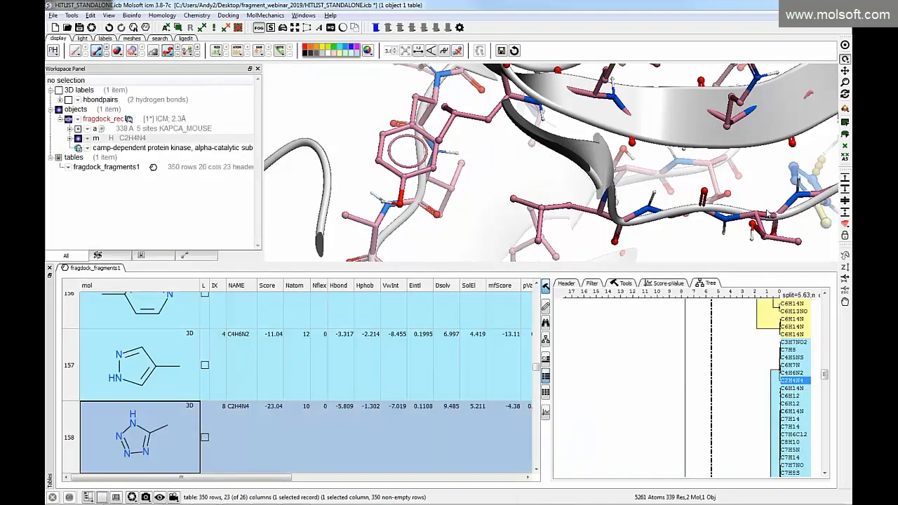
drag(604, 190, 695, 195)
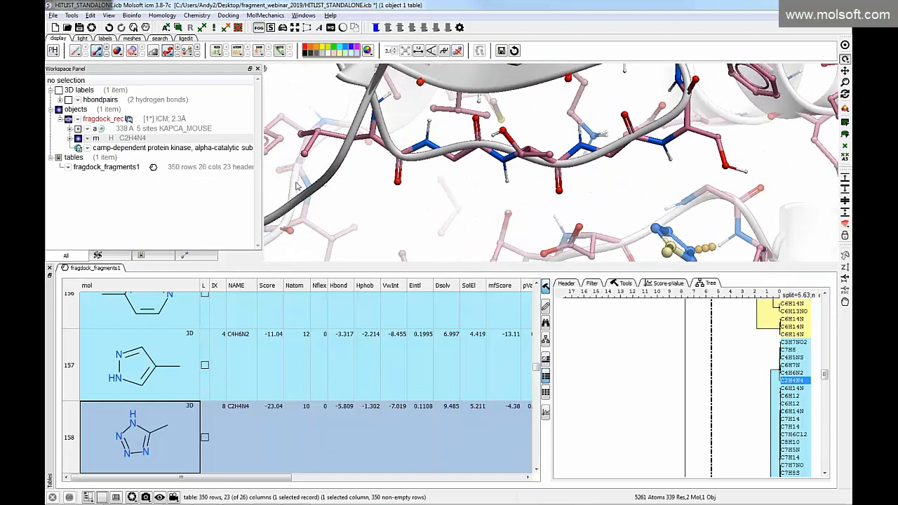
drag(274, 166, 294, 197)
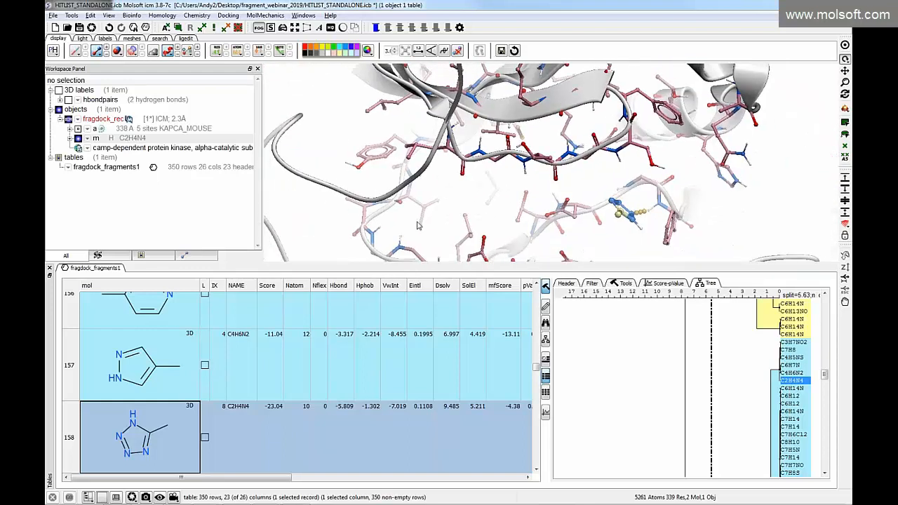
scroll(793, 414, down, 1)
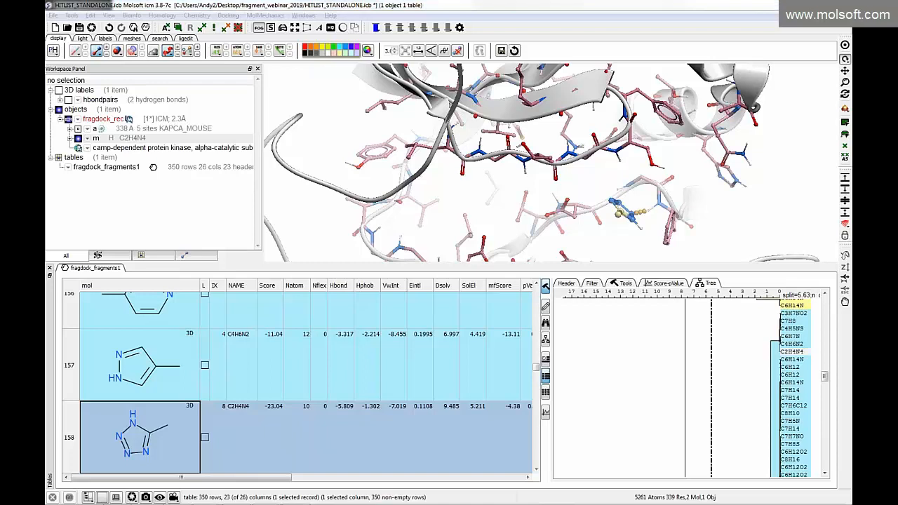
drag(583, 214, 611, 240)
Load C6H9N3 from the start of the tree's yellow cluster and inspect its docked pose
scroll(801, 414, down, 5)
scroll(798, 409, up, 5)
scroll(786, 384, up, 6)
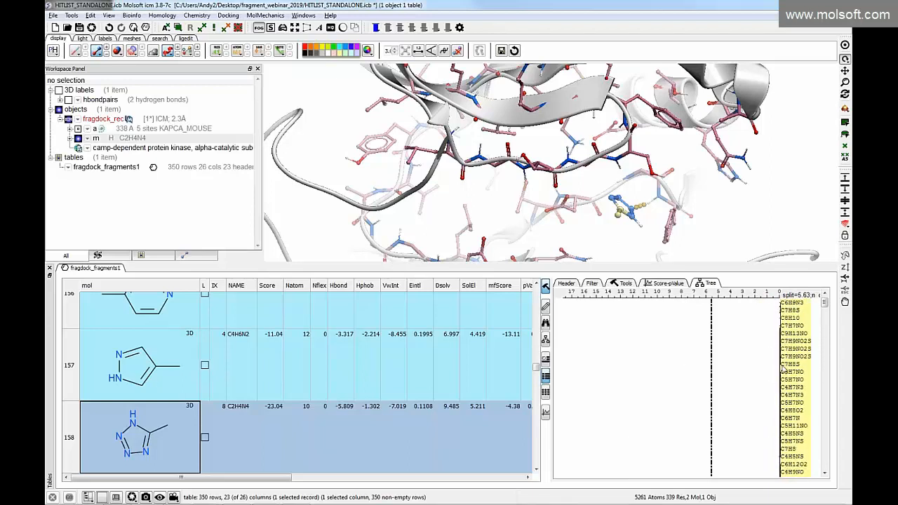
click(794, 304)
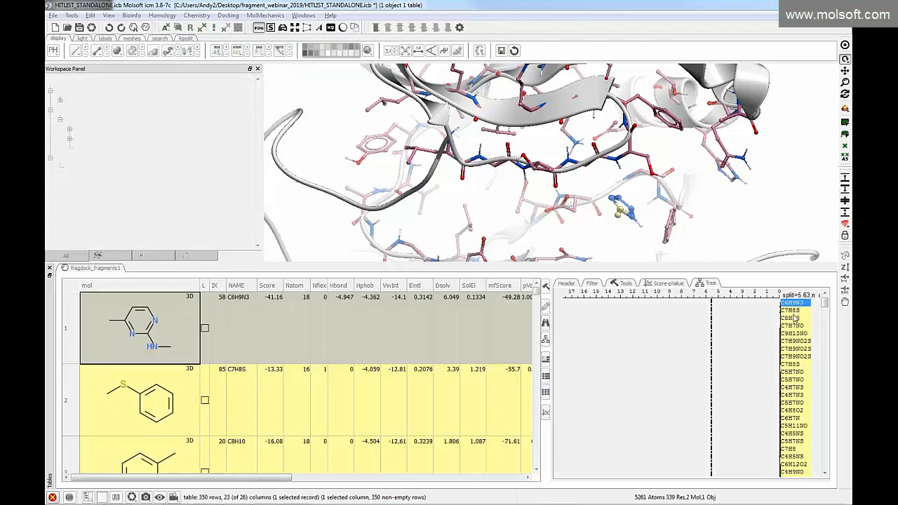
drag(403, 170, 413, 158)
Try a range selection in the yellow cluster from C6H9N3 through C6H13NO and look at the available row actions
scroll(796, 363, down, 20)
scroll(795, 395, down, 5)
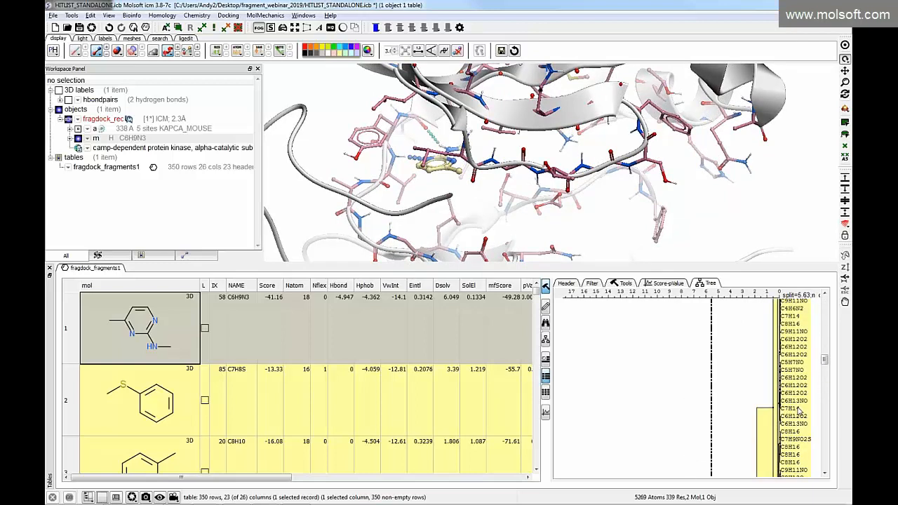
shift+click(795, 405)
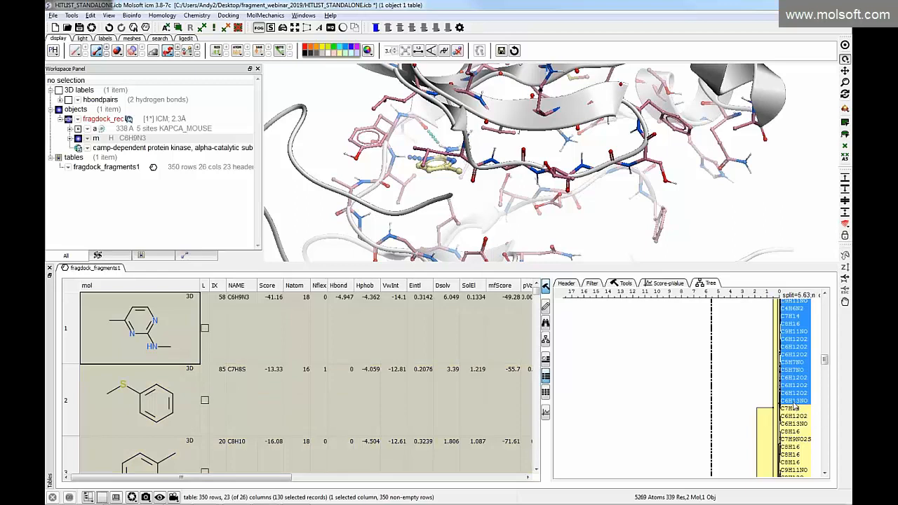
drag(822, 360, 822, 302)
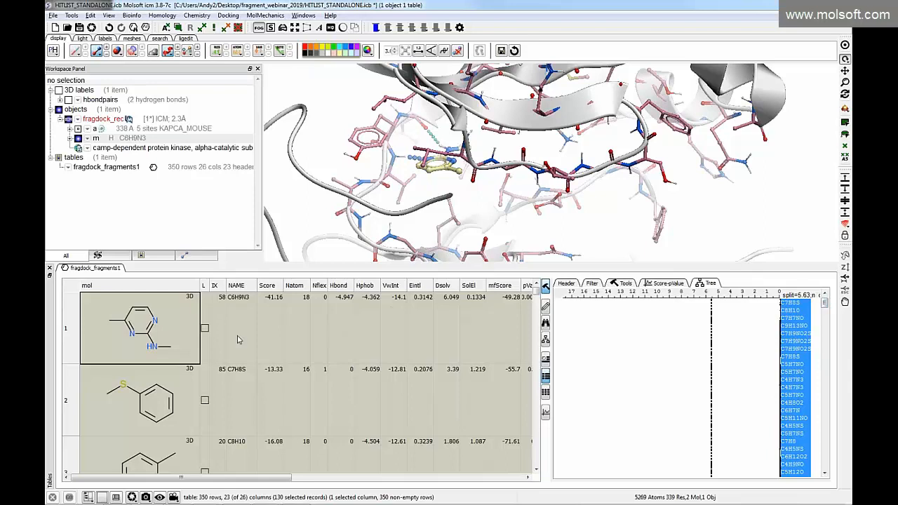
right_click(223, 353)
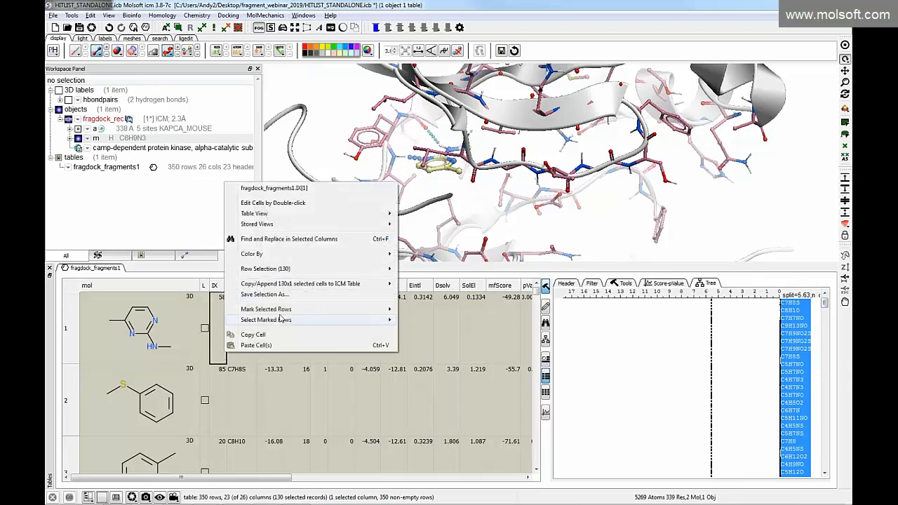
click(605, 243)
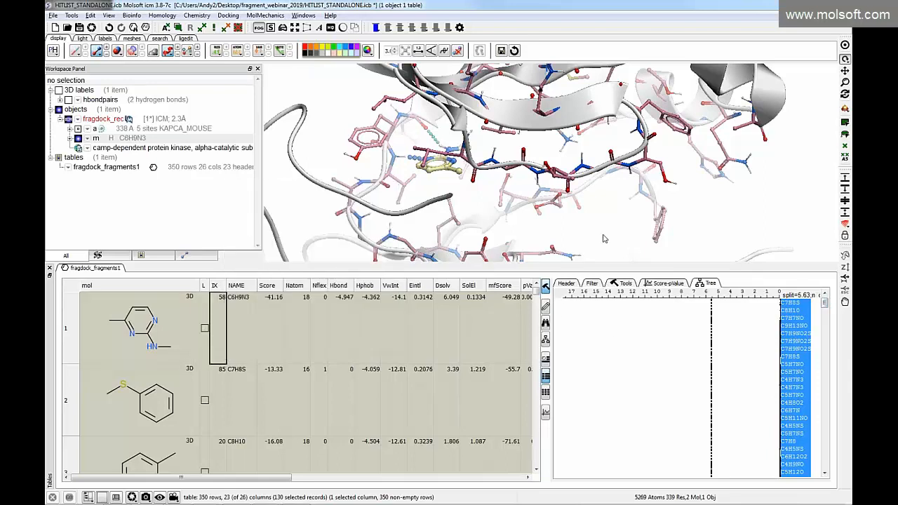
click(744, 345)
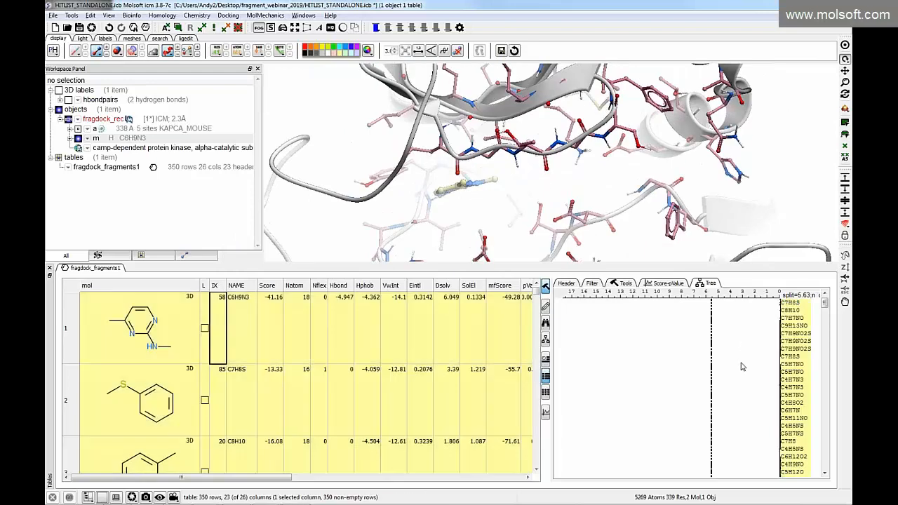
Set up a cluster-centre selection by minimum pValue with one fragment from each cluster, and discard it
scroll(652, 369, down, 2)
right_click(654, 357)
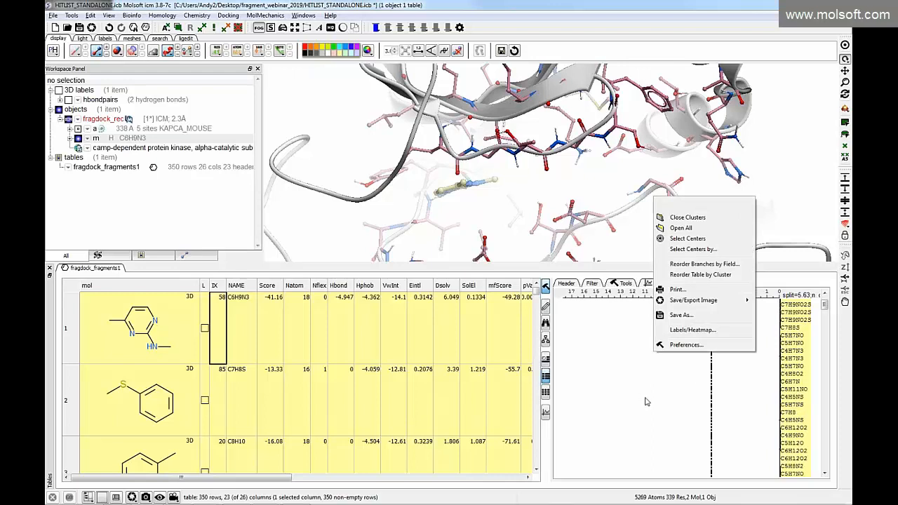
click(693, 250)
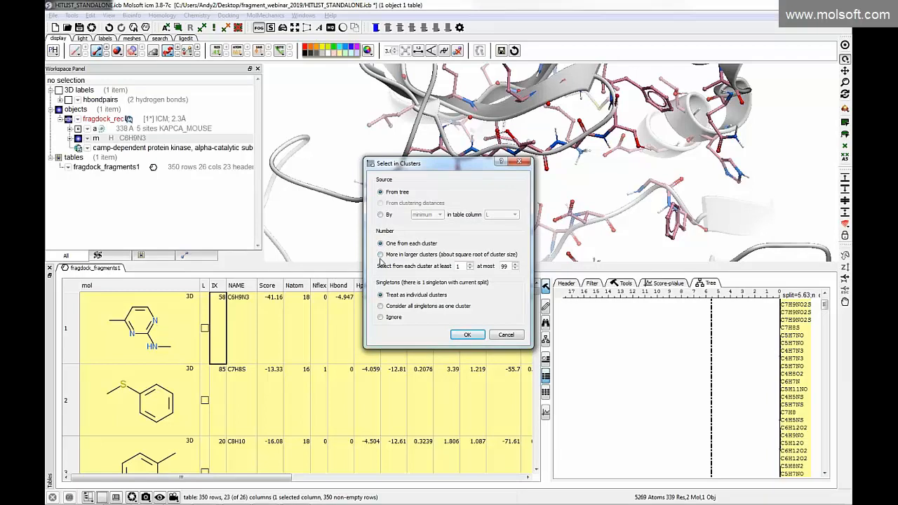
click(381, 215)
click(512, 216)
scroll(511, 249, down, 5)
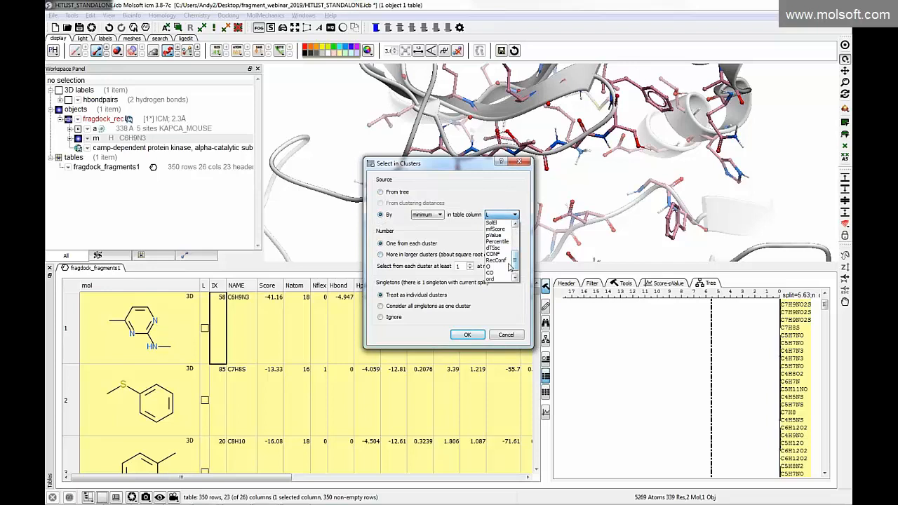
click(497, 235)
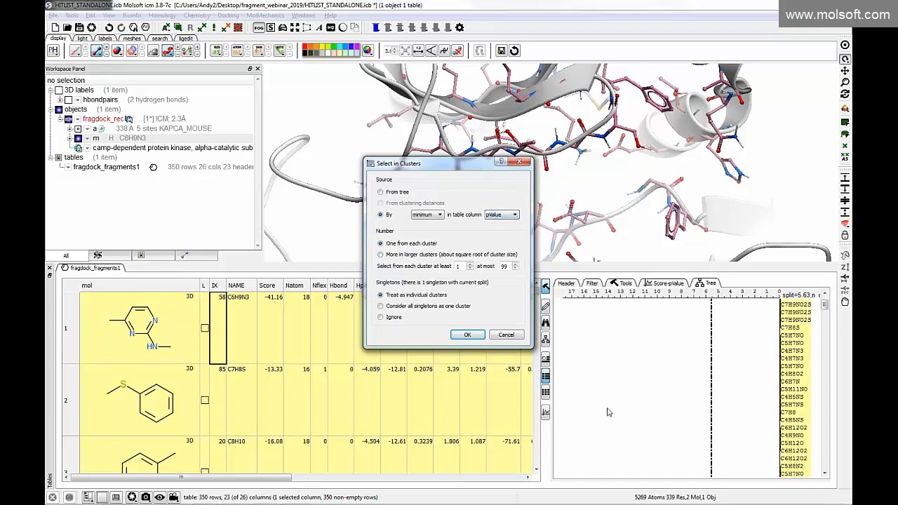
click(514, 337)
Load the row 1 fragment C6H9N3 again and enlarge the 3D view to inspect its docked pose up close
scroll(249, 351, down, 9)
scroll(245, 397, down, 5)
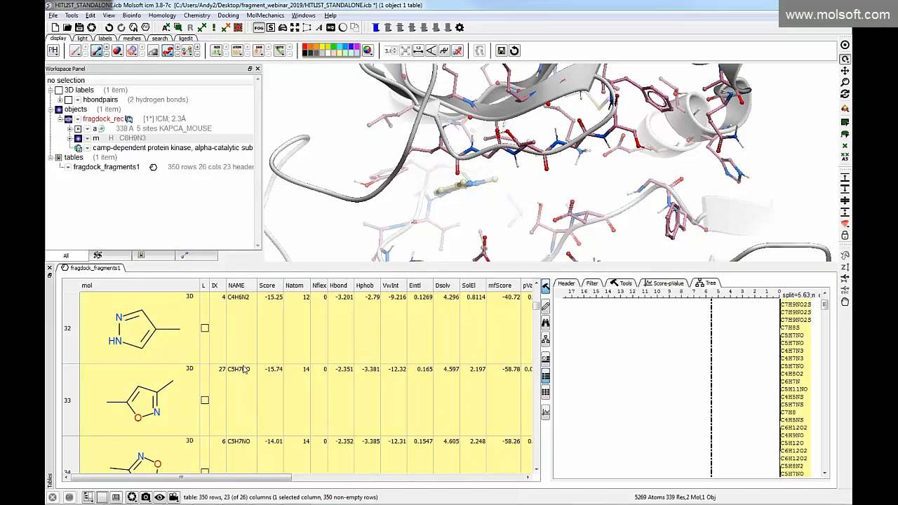
drag(537, 307, 536, 281)
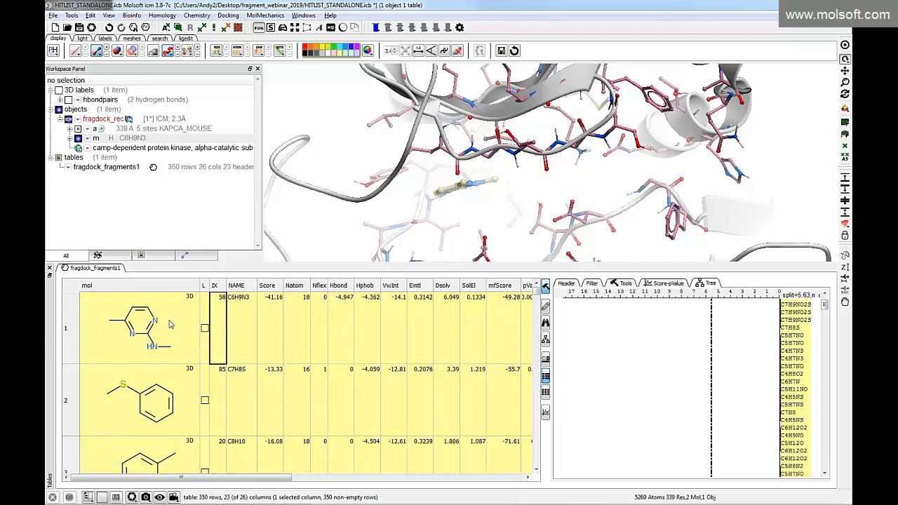
click(146, 327)
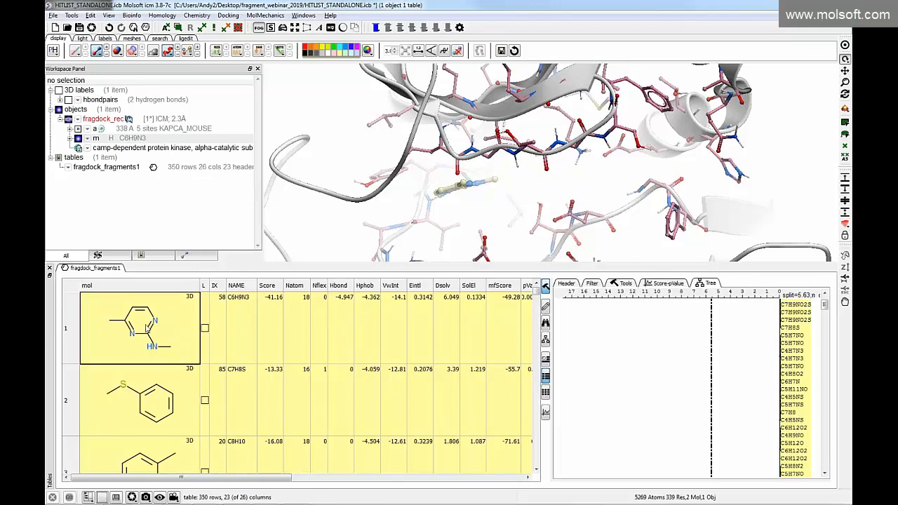
click(276, 343)
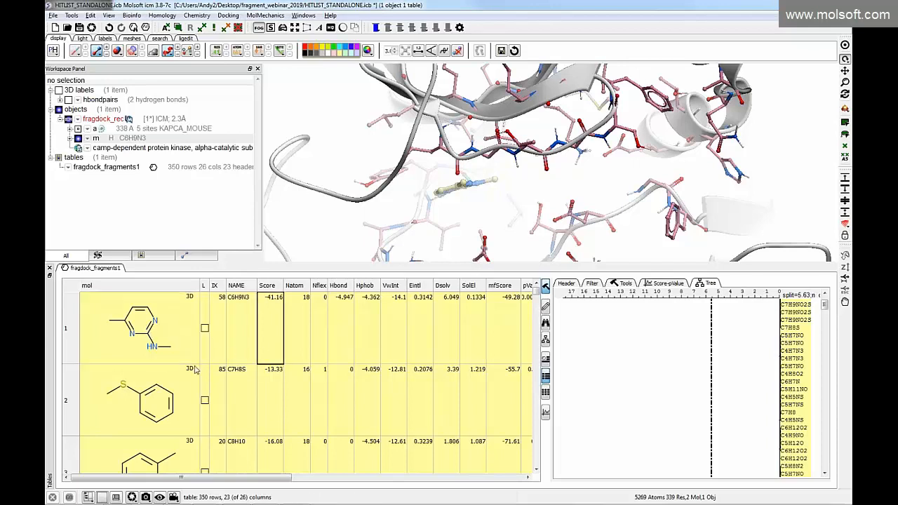
click(162, 391)
click(150, 353)
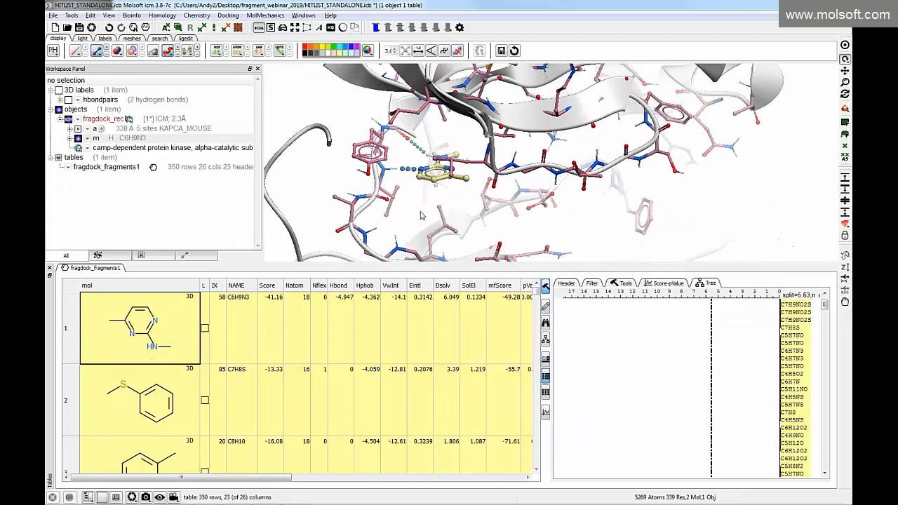
drag(425, 268, 426, 330)
middle_drag(411, 224, 466, 220)
drag(495, 243, 484, 241)
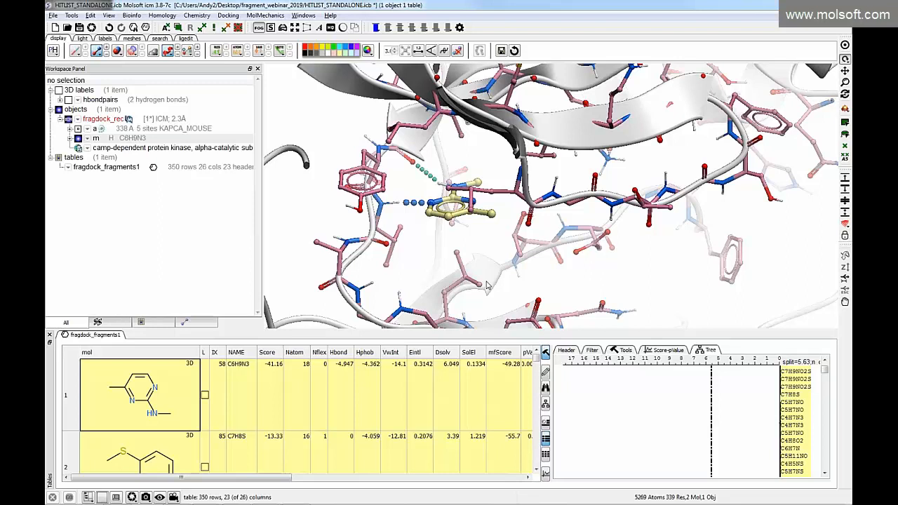
Switch to the PowerPoint slide show and read the slide on observing a fragment in experimental structures
key(alt+Tab)
key(alt+Tab)
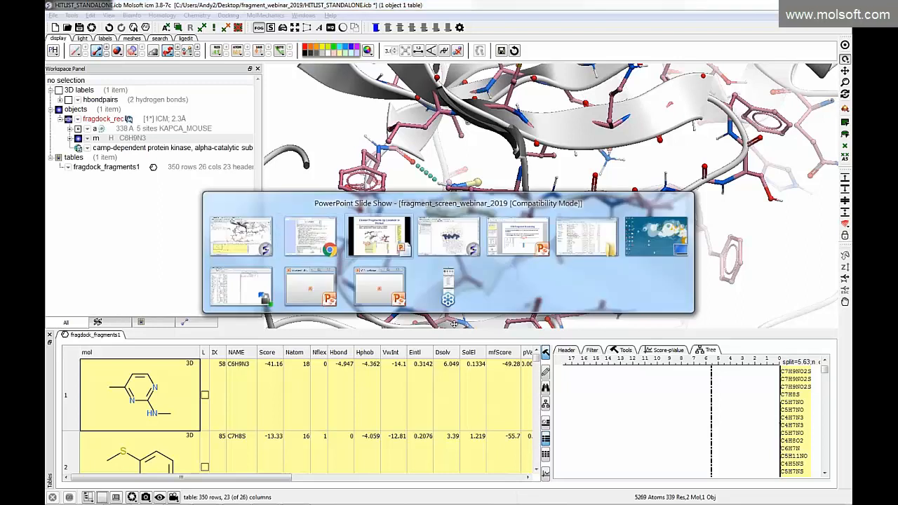
key(Right)
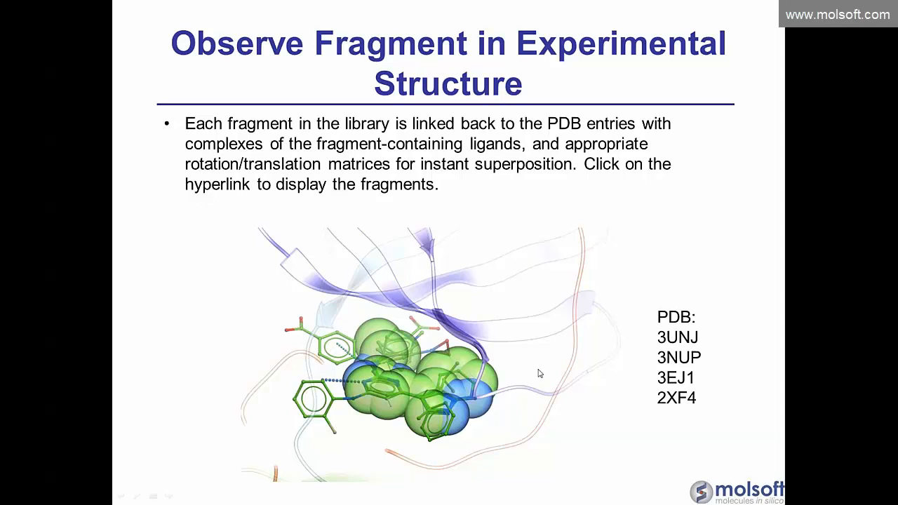
Return to ICM and load the superimposed examplePDB structures for C6H9N3, stopping after the first 10
key(alt+Tab)
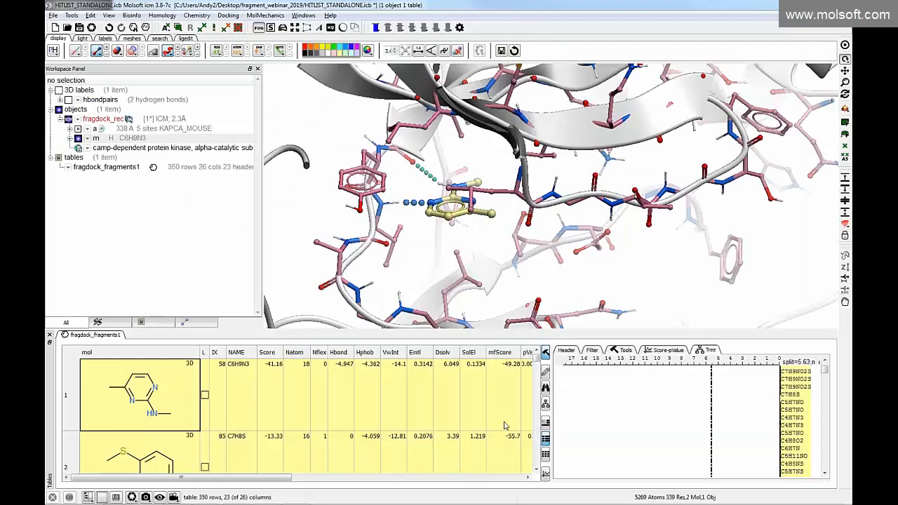
drag(289, 480, 443, 480)
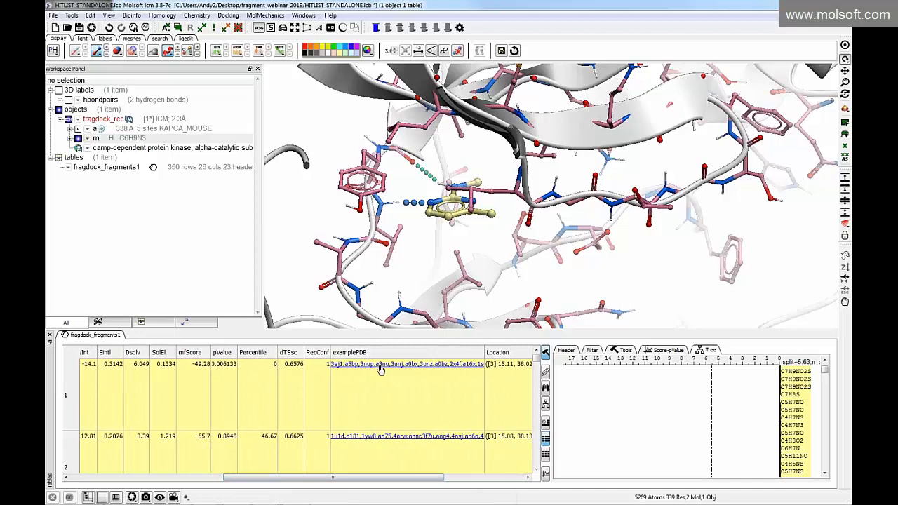
click(379, 366)
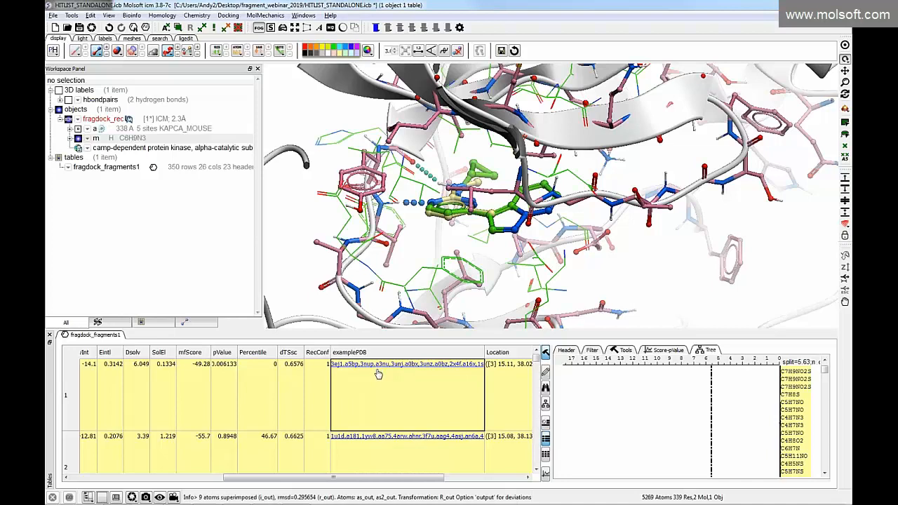
click(374, 365)
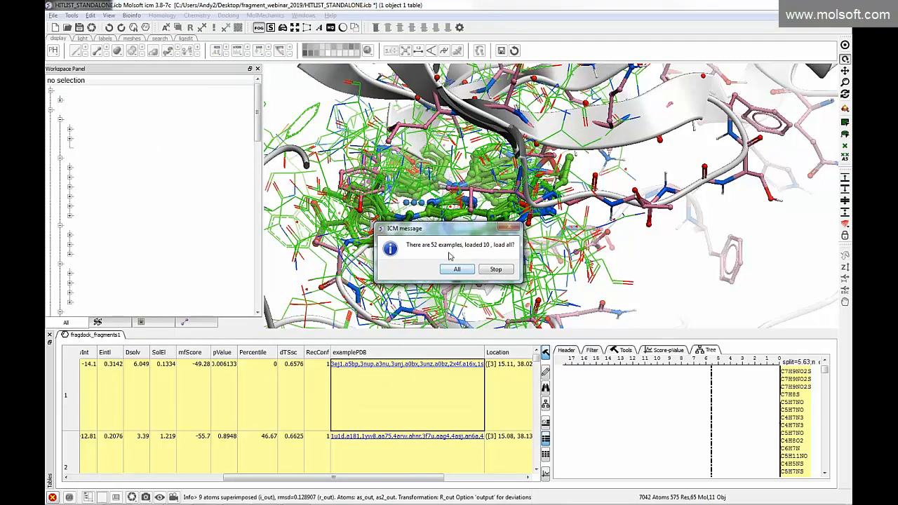
click(495, 269)
drag(280, 196, 280, 211)
mouse_move(378, 232)
mouse_down()
mouse_move(387, 255)
mouse_move(372, 233)
mouse_up()
drag(275, 235, 274, 209)
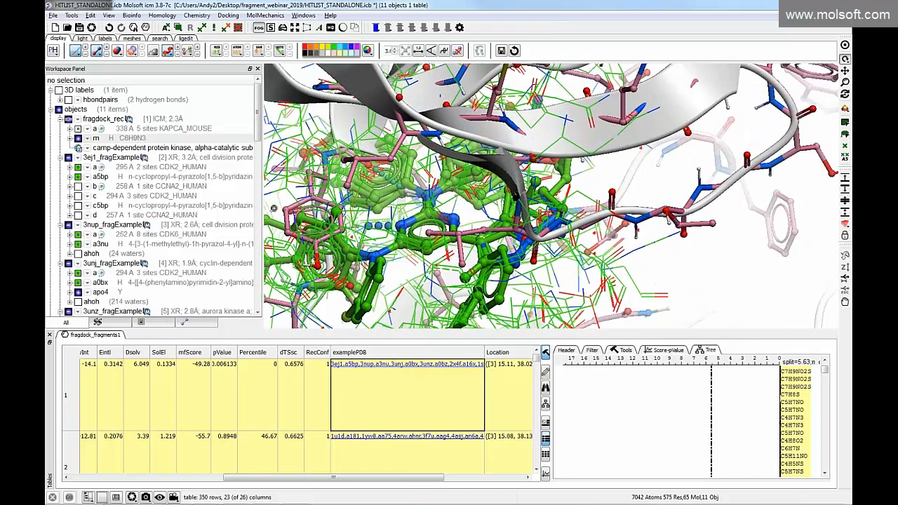
Colour the docked C6H9N3 ligand red and hide the wire representation of the loaded structures
click(178, 482)
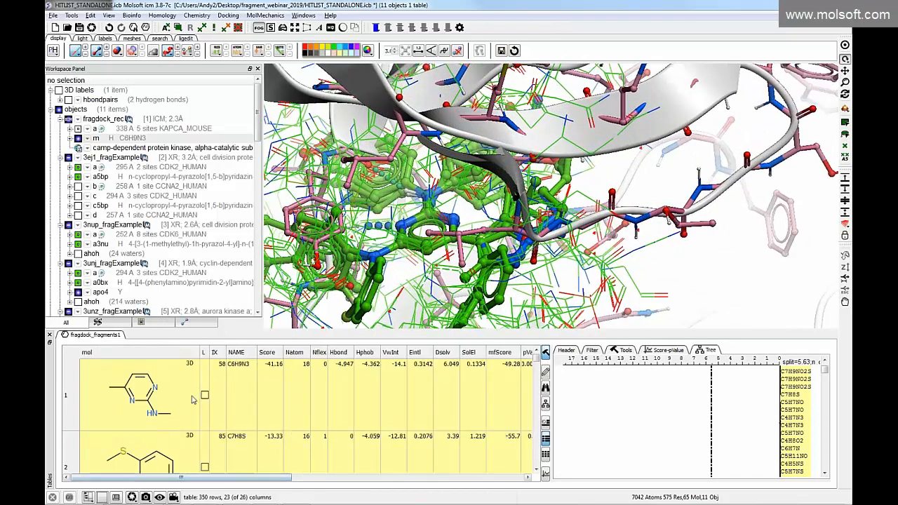
click(125, 139)
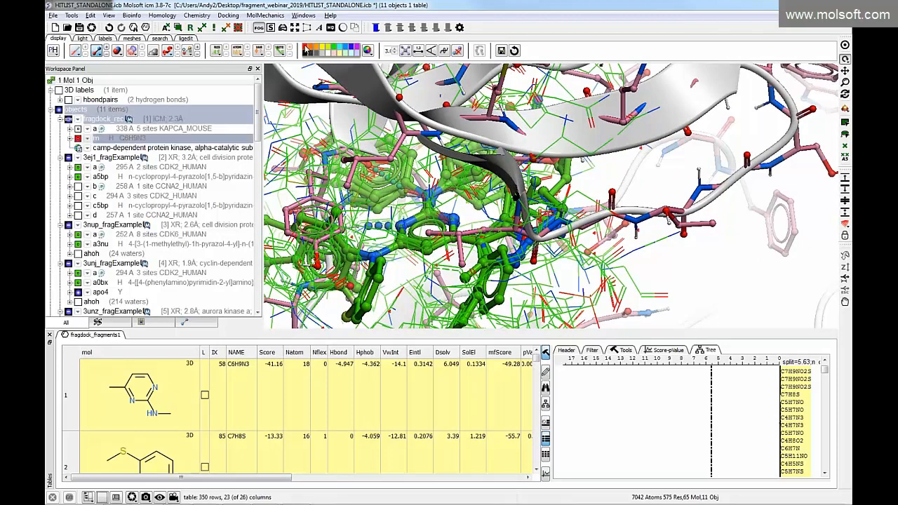
drag(423, 214, 371, 187)
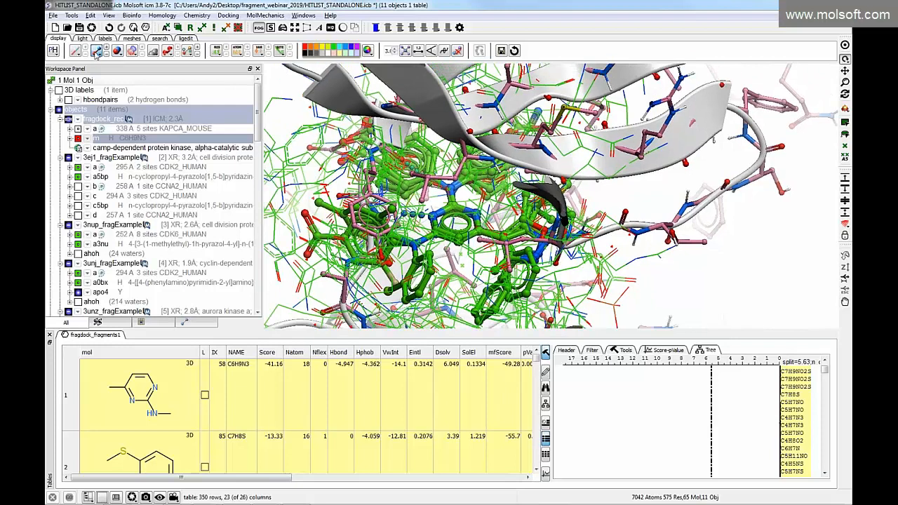
click(275, 82)
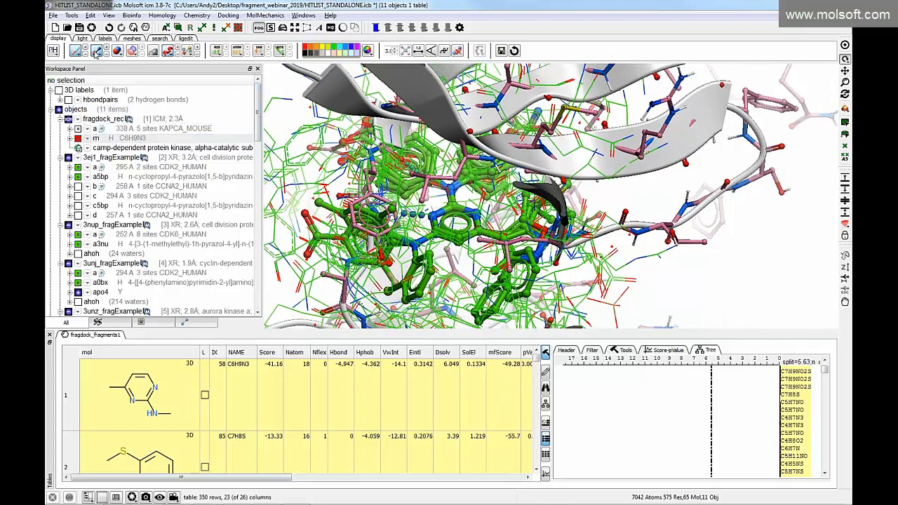
click(75, 52)
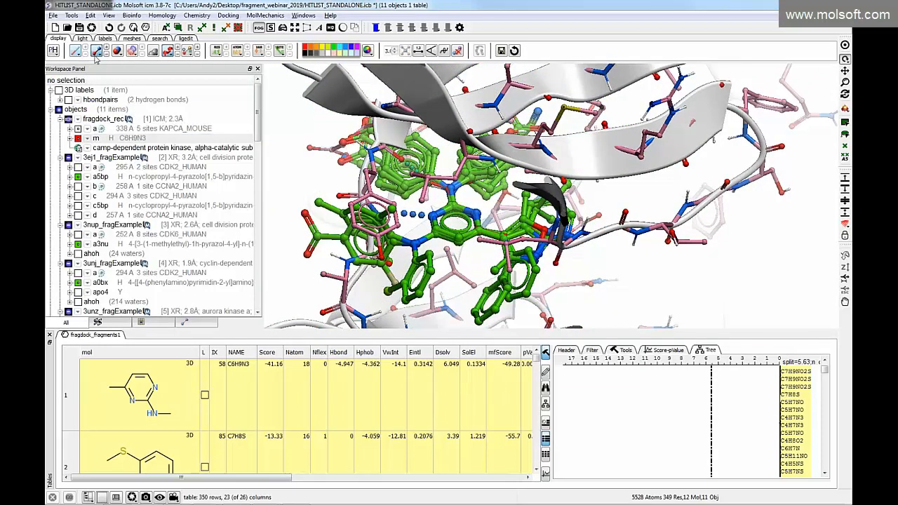
Colour the carbon atoms of the stick representation by object
click(96, 53)
mouse_move(161, 96)
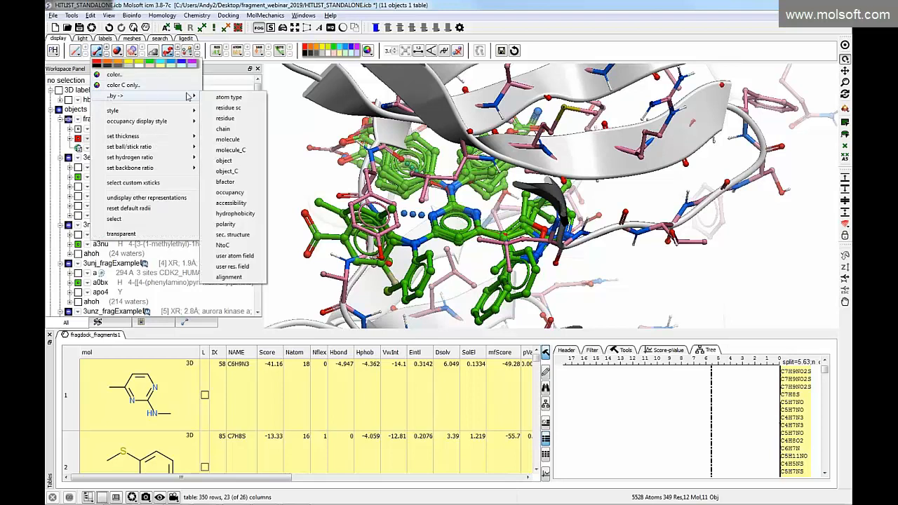
click(239, 175)
Examine the superimposed PDB ligands around the docked fragment from several angles and review their entries in the object list
drag(299, 214, 318, 223)
scroll(105, 229, down, 1)
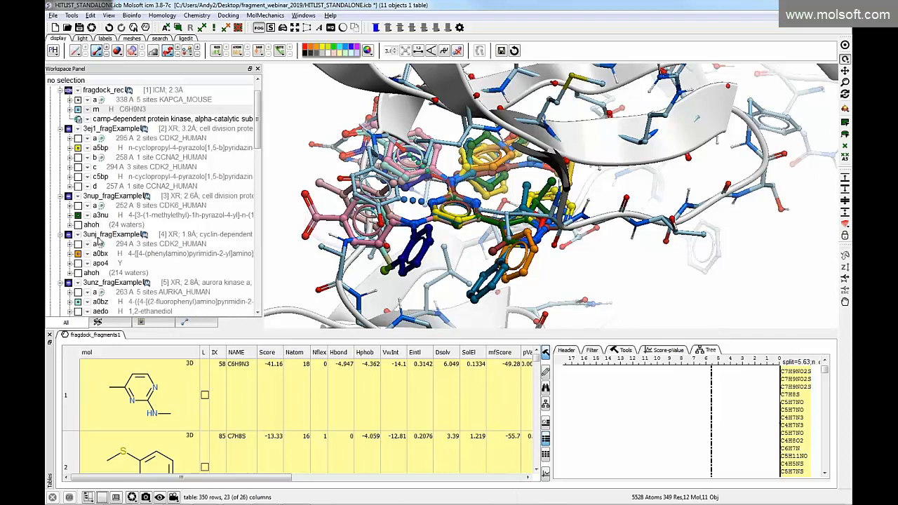
scroll(99, 258, down, 1)
scroll(99, 261, down, 10)
scroll(88, 258, down, 7)
drag(347, 242, 331, 251)
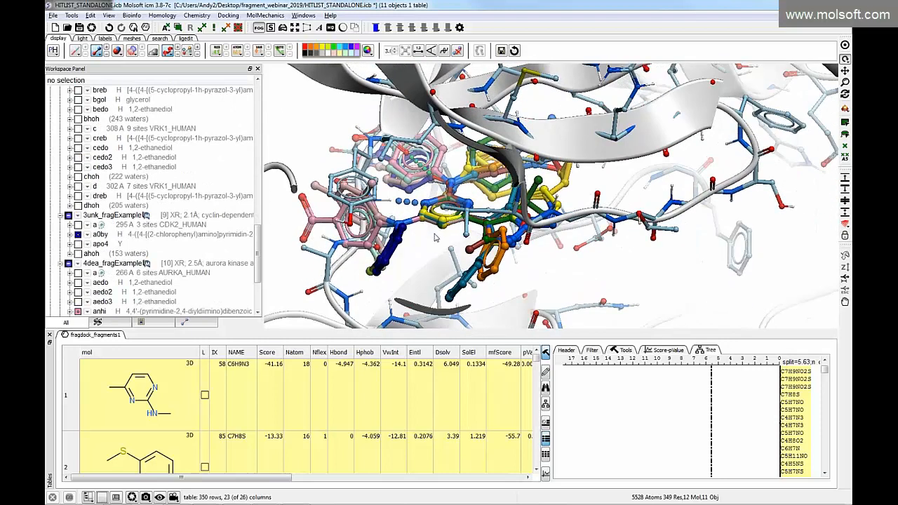
drag(421, 247, 434, 254)
drag(438, 211, 458, 216)
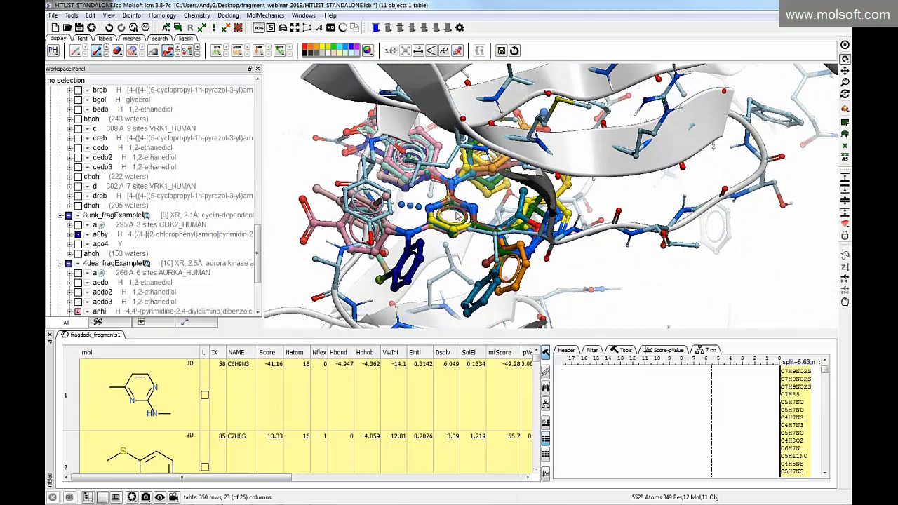
Select the seven PDB structures from 3unz to 4fux, hide their stick representation and clear the selection
scroll(149, 211, up, 10)
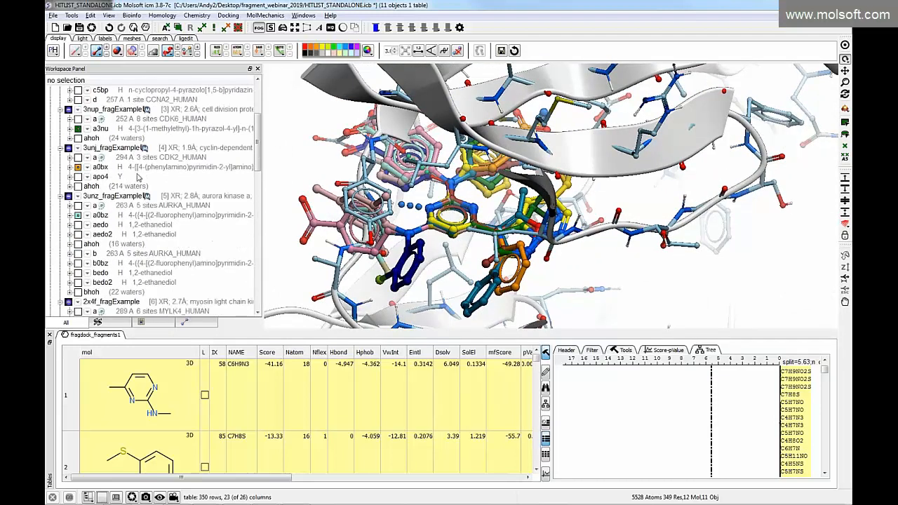
scroll(118, 203, down, 10)
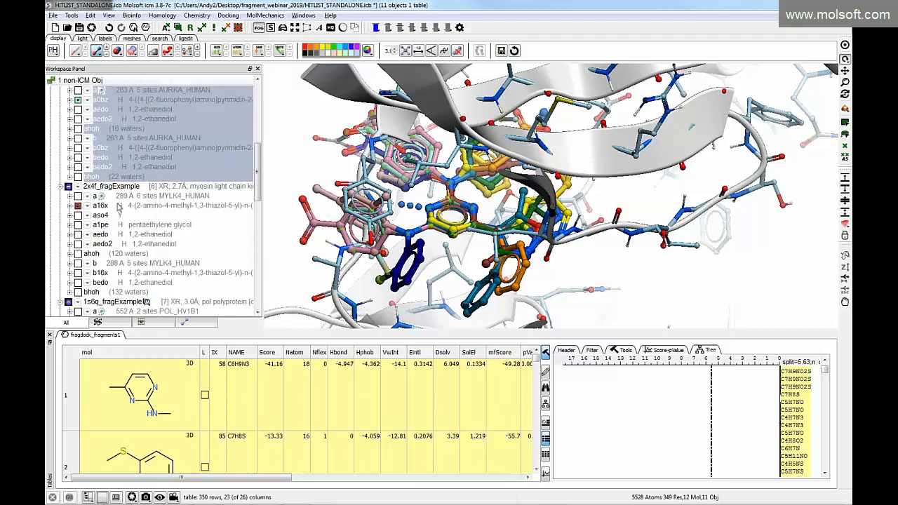
scroll(122, 214, down, 1)
key(ctrl+a)
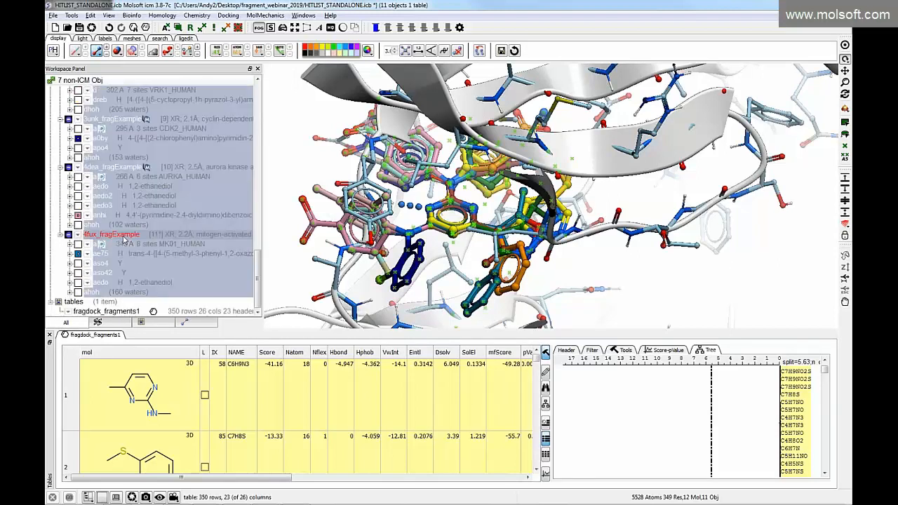
click(97, 50)
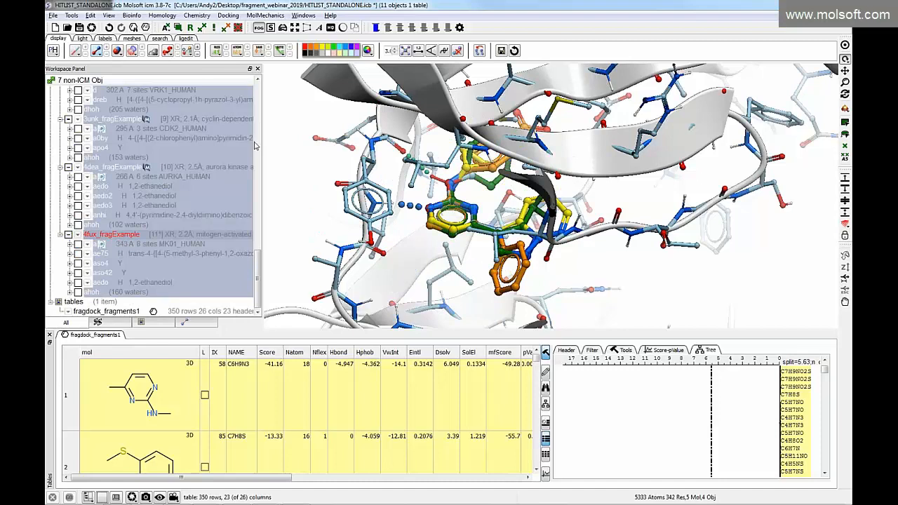
click(345, 213)
Examine how the ligands of 3ej1, 3nup and 3unj overlay the docked C6H9N3 fragment and its hydrogen bonds
drag(345, 213, 366, 179)
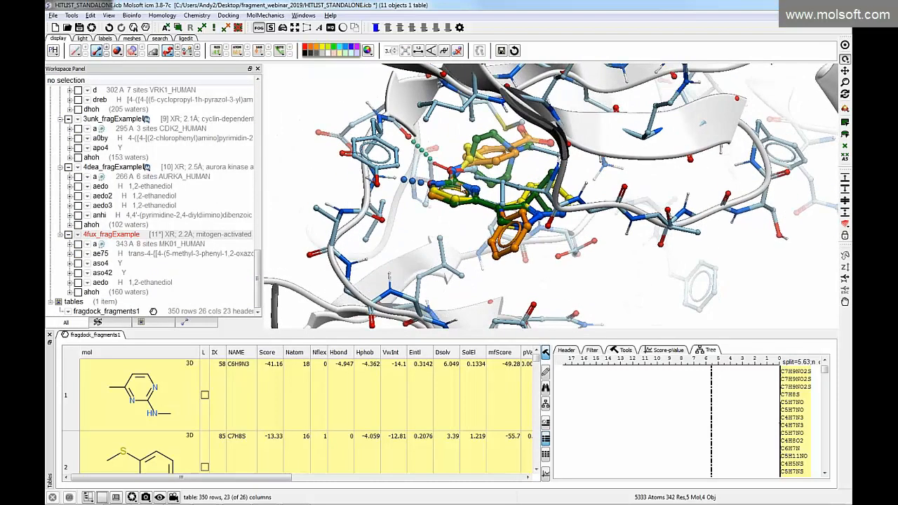
mouse_move(450, 204)
mouse_down()
mouse_move(429, 185)
mouse_move(482, 232)
mouse_move(454, 218)
mouse_up()
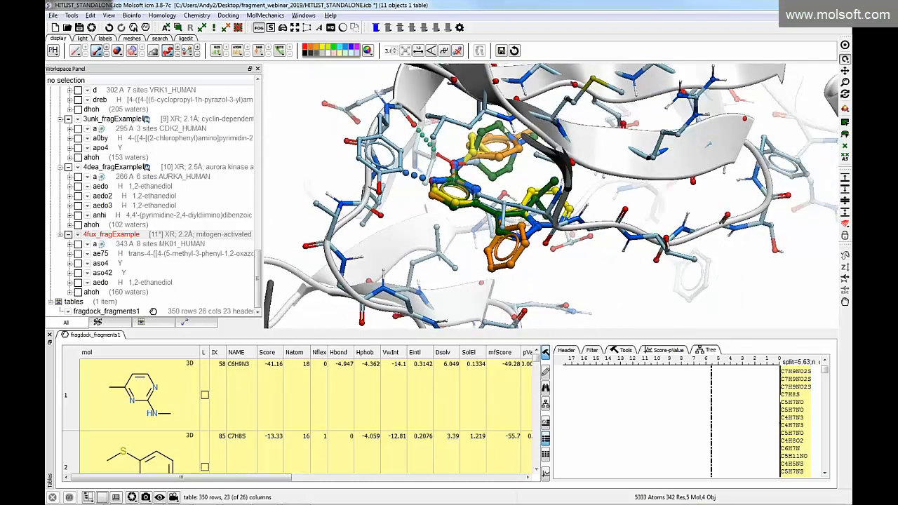
drag(475, 188, 499, 163)
mouse_move(474, 223)
mouse_down()
mouse_move(504, 262)
mouse_move(486, 230)
mouse_up()
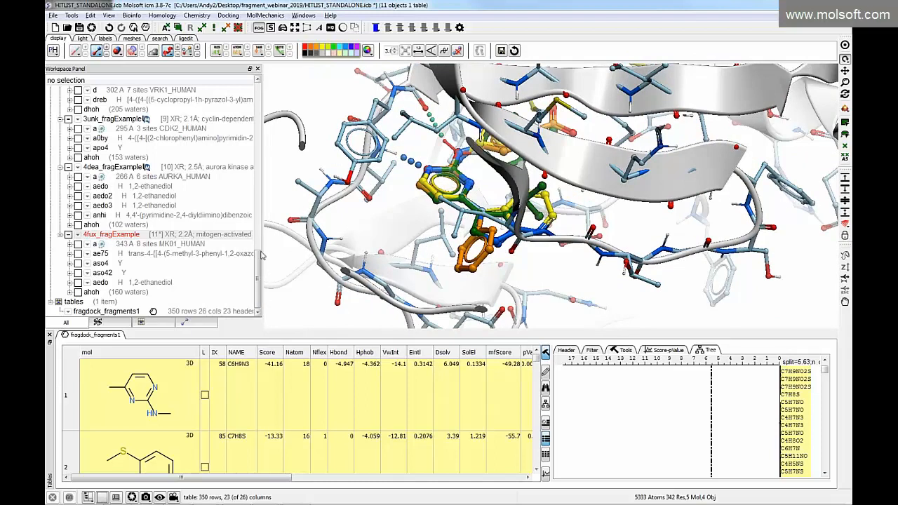
drag(260, 261, 261, 118)
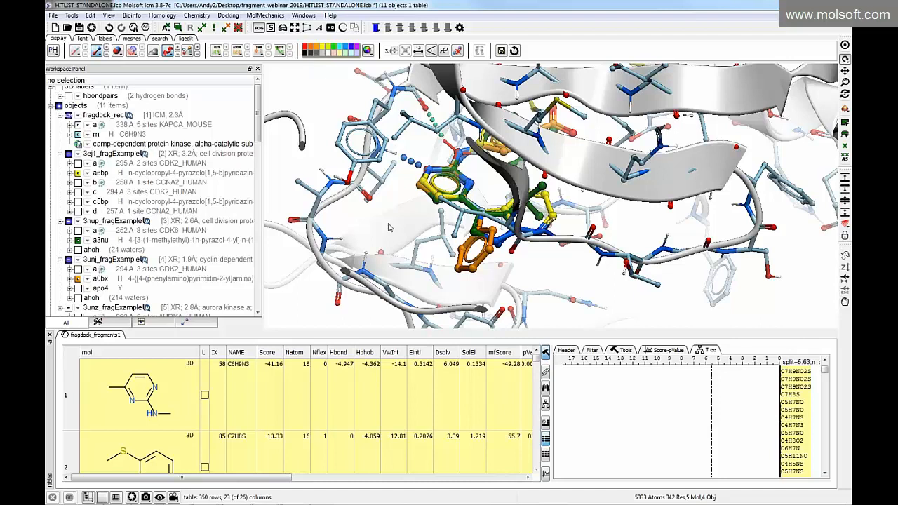
Switch to the PowerPoint slide show and advance to the slide on additional fragment databases
key(alt+Tab)
click(421, 210)
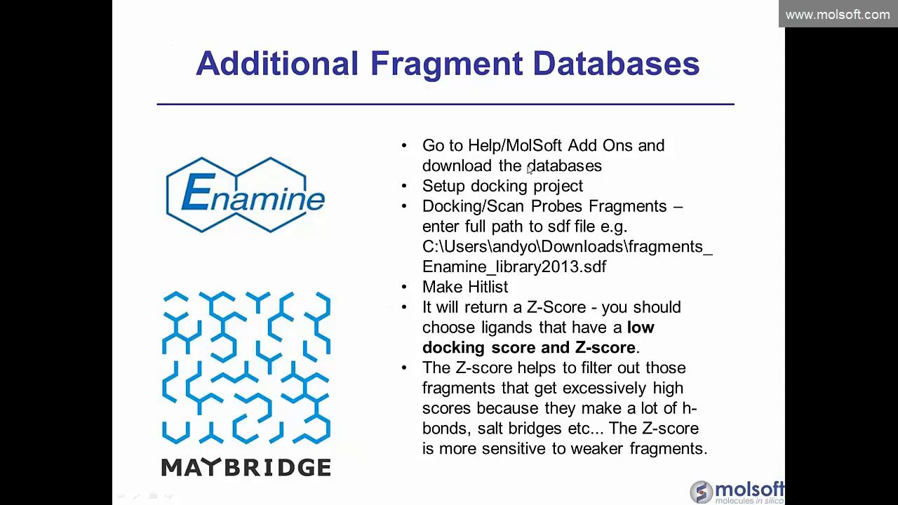
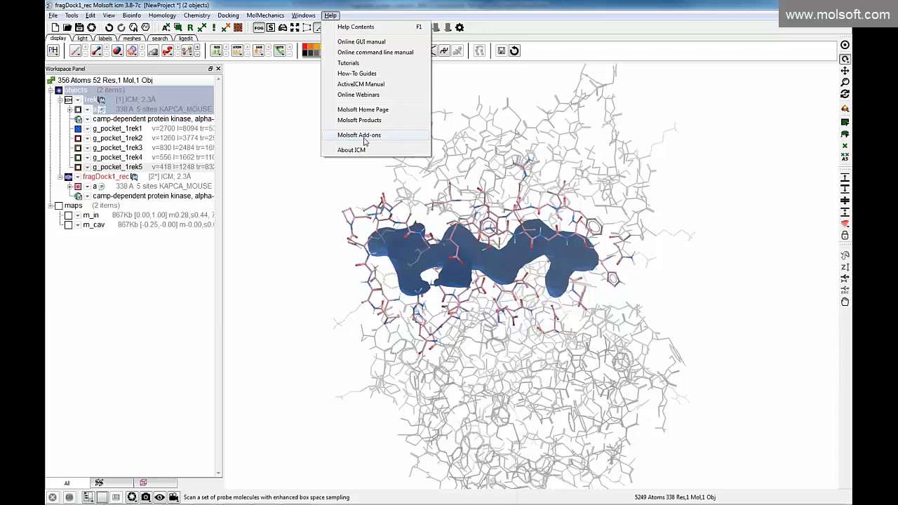
Look up the screeningFragments folder among the online Molsoft add-ons and the fragment set ICF file option for scanning probes, leaving the scan unrun
click(363, 137)
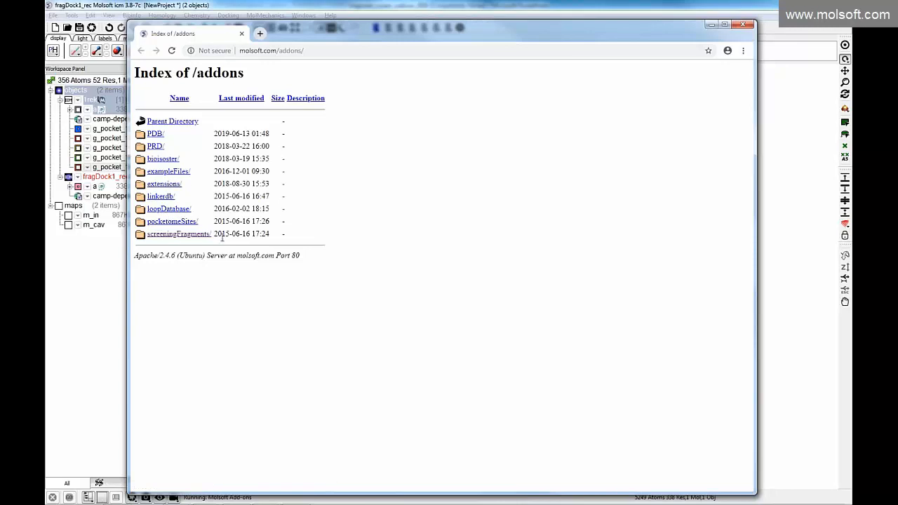
click(187, 235)
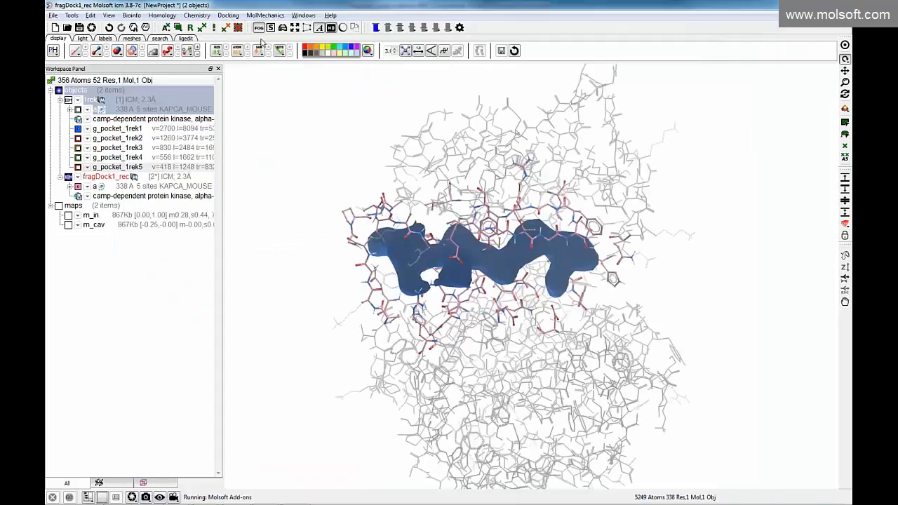
click(228, 15)
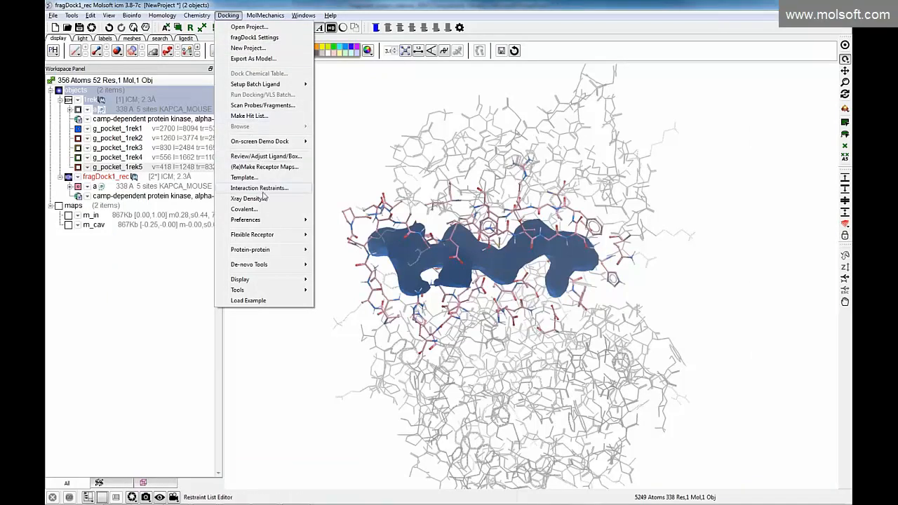
click(262, 105)
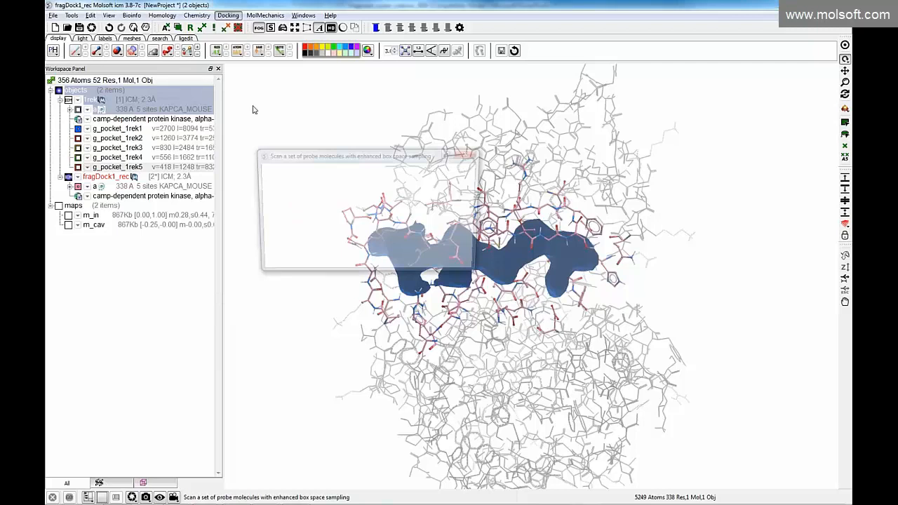
double_click(340, 238)
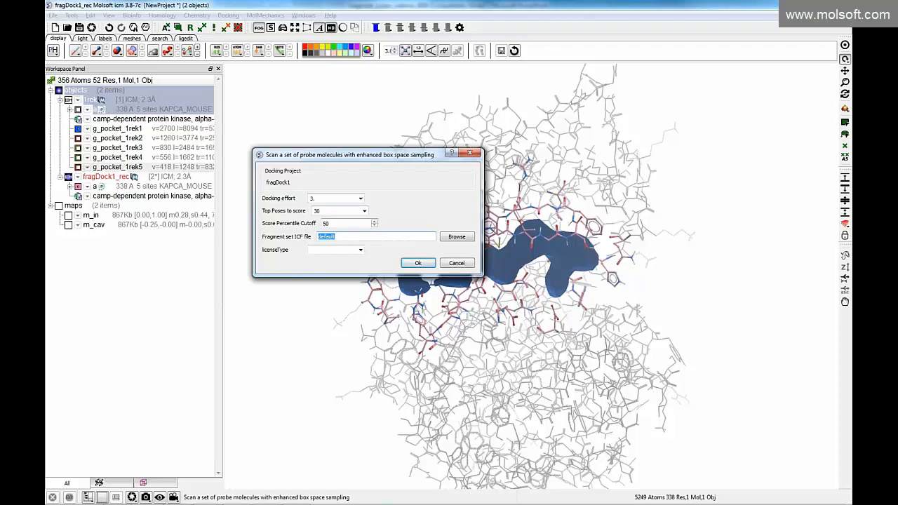
click(461, 266)
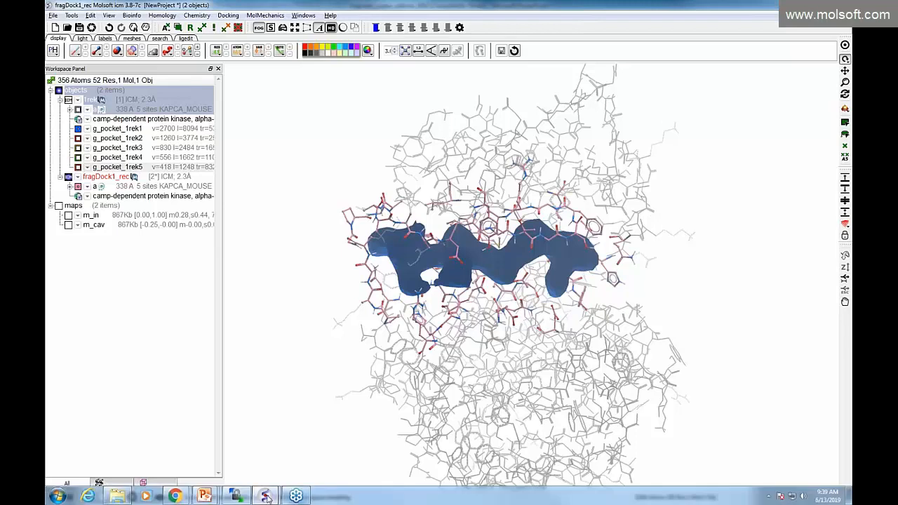
Start a second ICM-Pro session and open the recent file 1xbb_fragment_bound.pdb in it
right_click(266, 497)
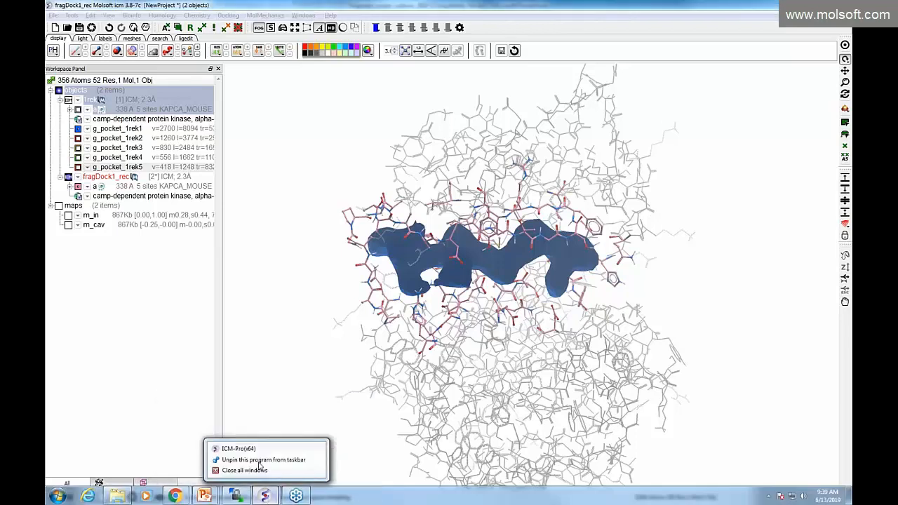
click(242, 449)
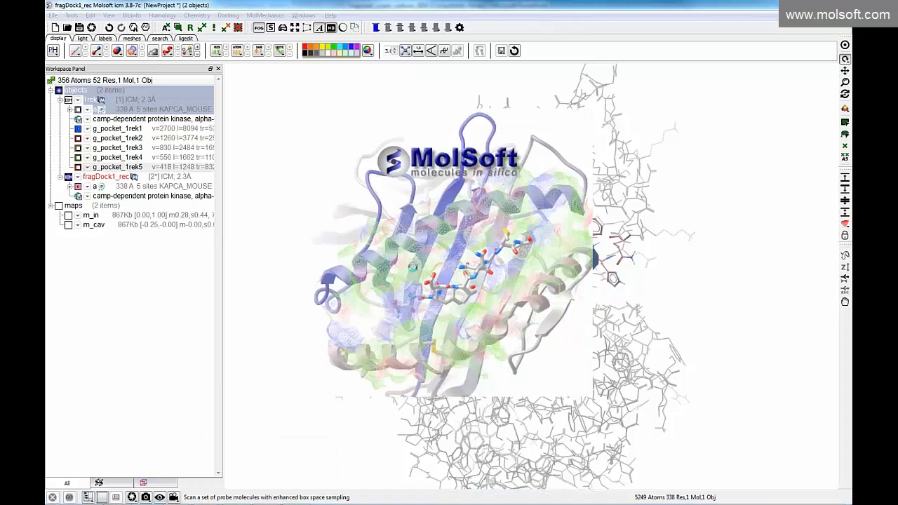
click(53, 14)
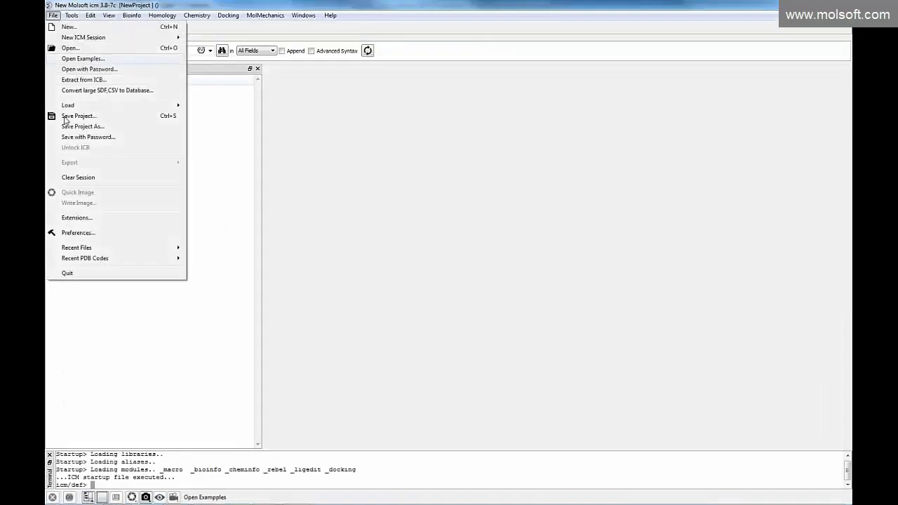
mouse_move(95, 251)
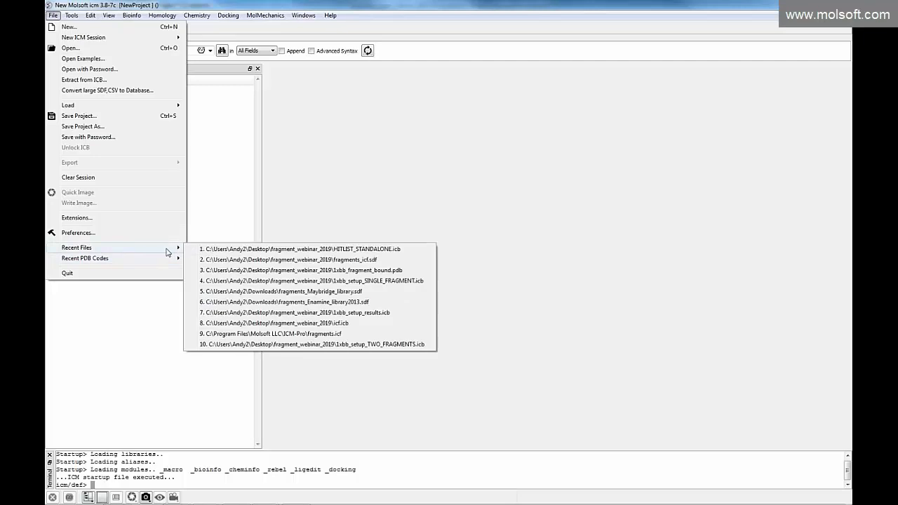
click(233, 271)
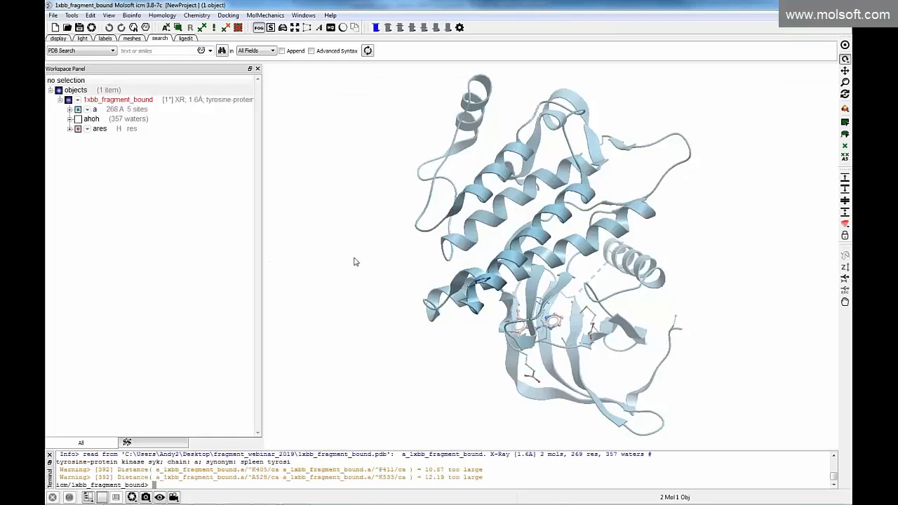
Examine the bound fragment within the 1xbb kinase structure from several angles and close the terminal pane
drag(428, 327, 442, 214)
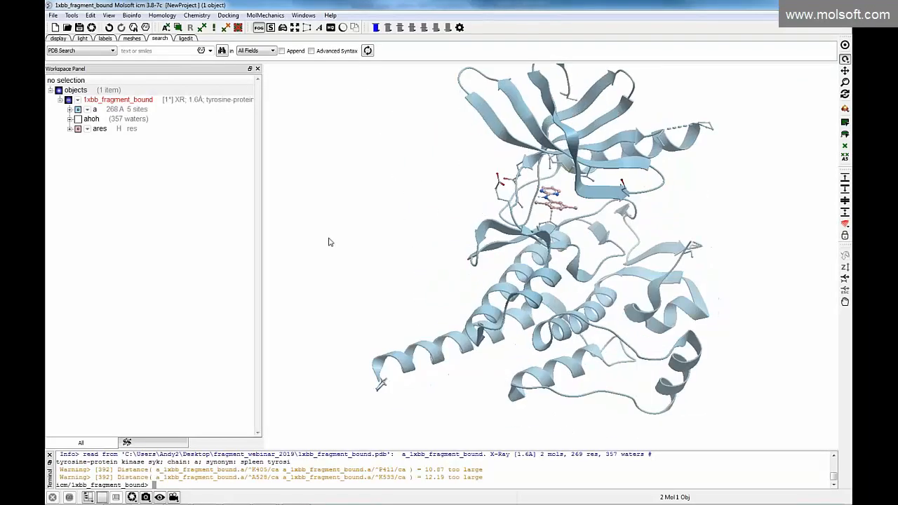
scroll(295, 250, up, 3)
drag(525, 130, 600, 169)
drag(500, 180, 449, 171)
drag(300, 175, 301, 209)
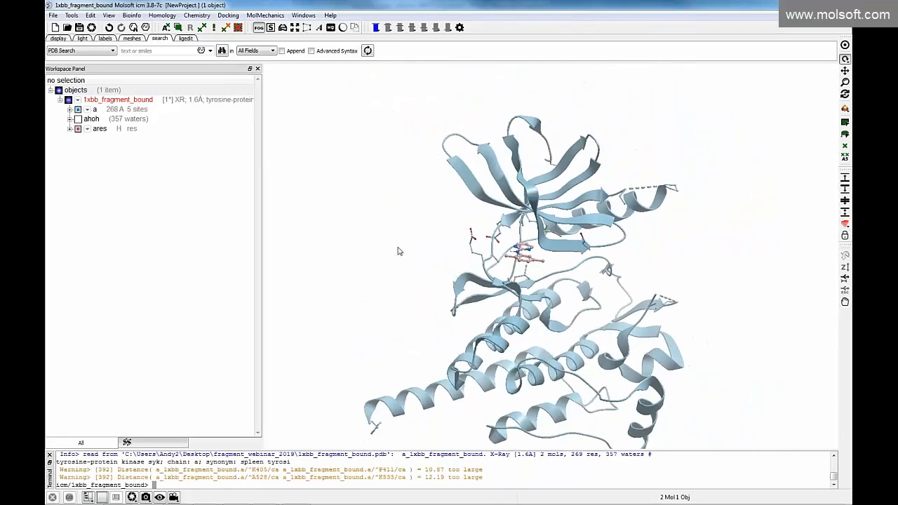
drag(280, 305, 453, 274)
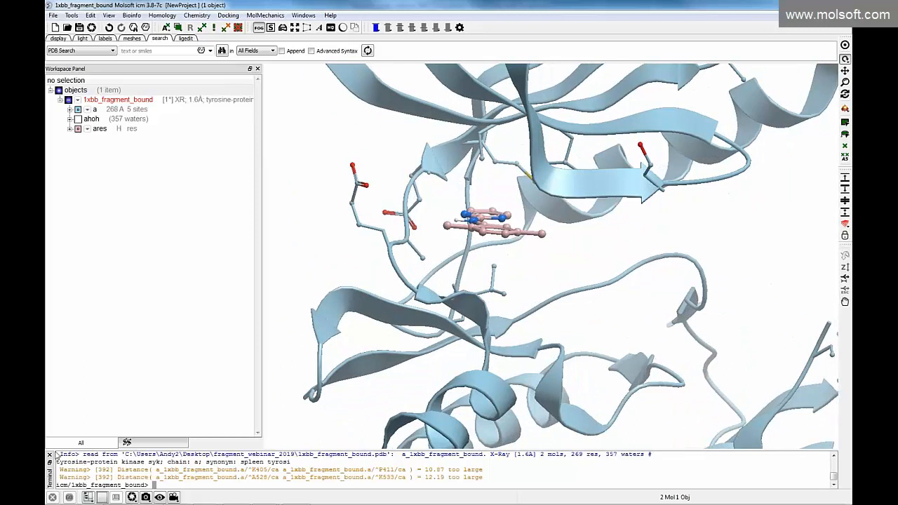
click(49, 455)
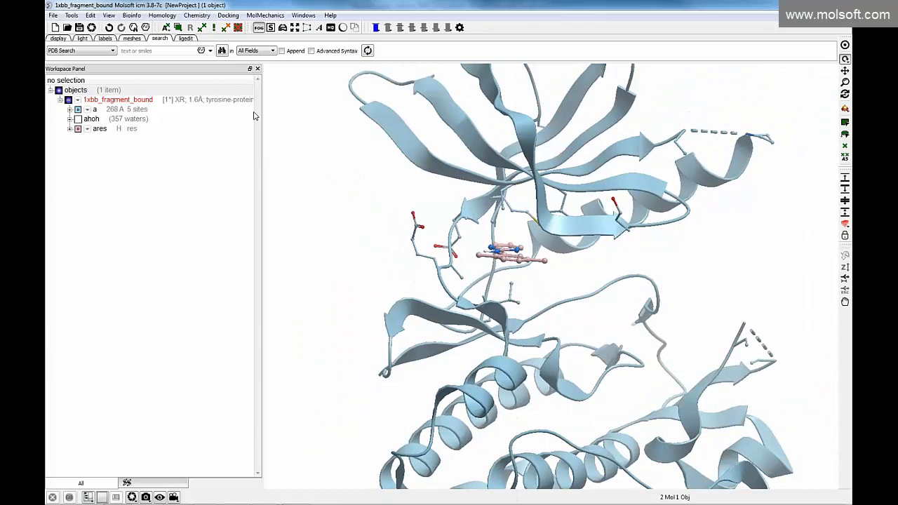
drag(363, 230, 358, 239)
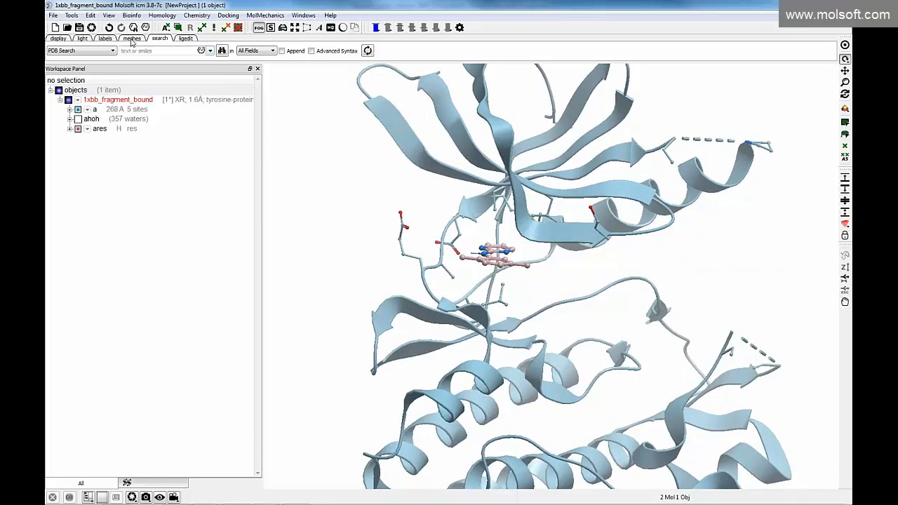
Set up the ares molecule of 1xbb_fragment_bound as the editable ligand, with formal charges auto-assigned at pH 7.00
click(69, 39)
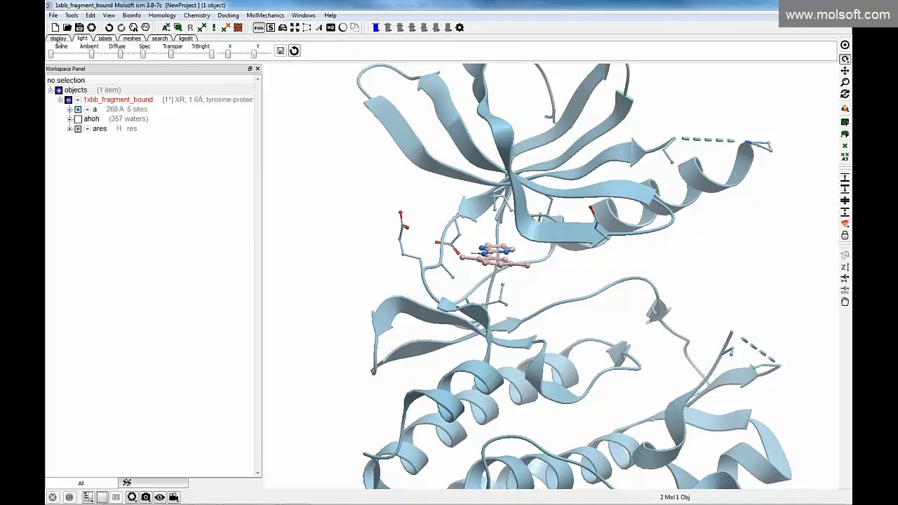
click(81, 39)
click(103, 40)
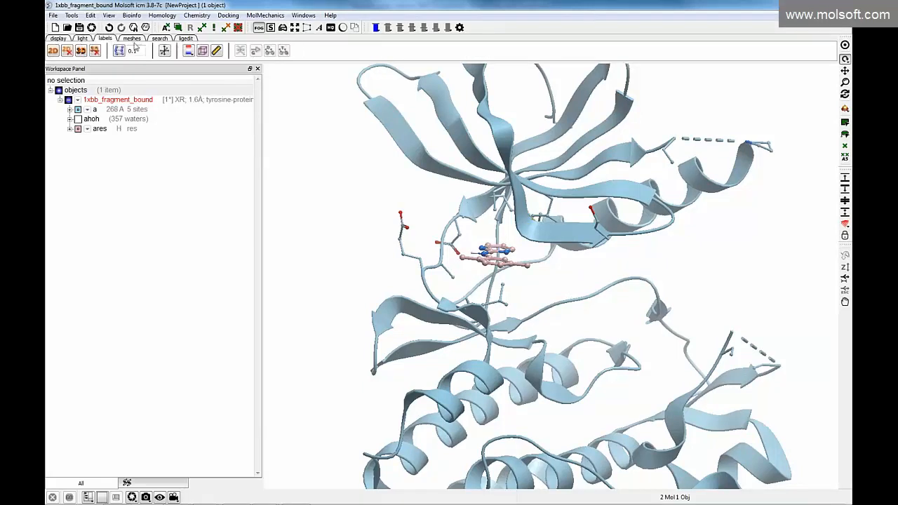
click(159, 39)
click(187, 39)
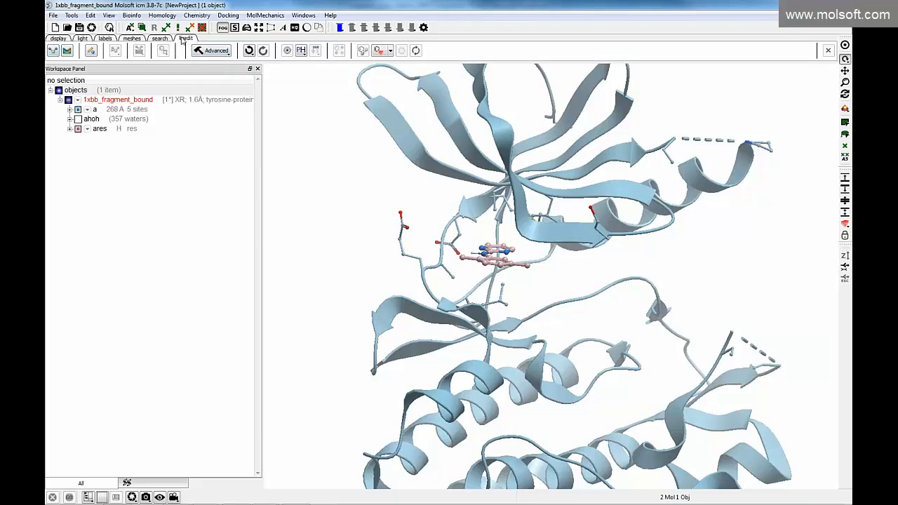
click(52, 55)
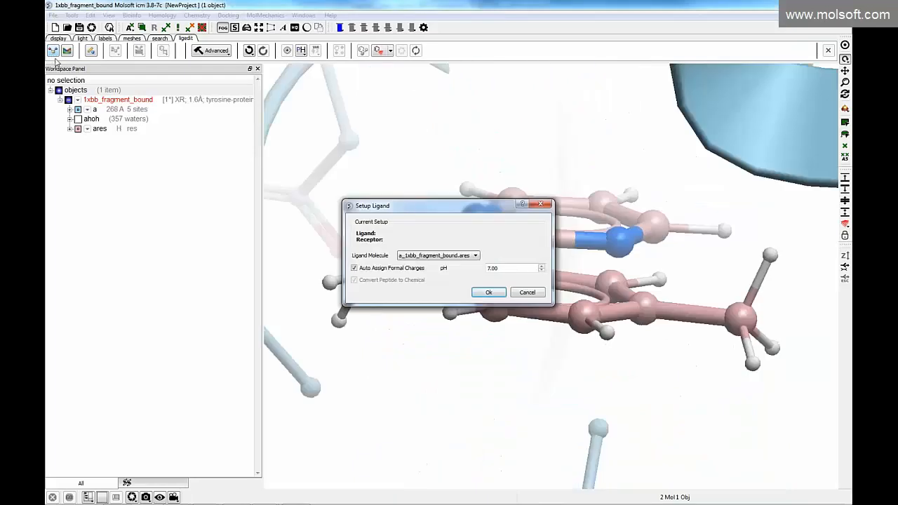
drag(463, 212, 282, 236)
drag(283, 172, 290, 191)
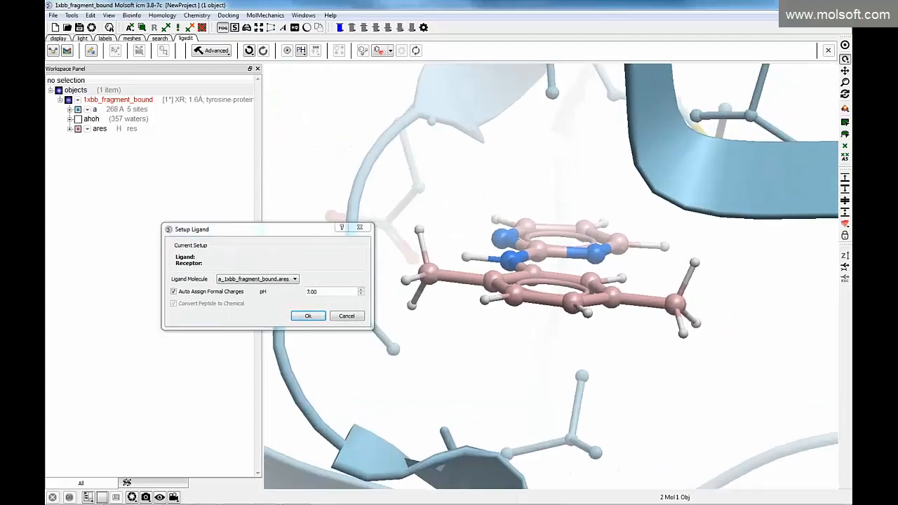
mouse_move(70, 132)
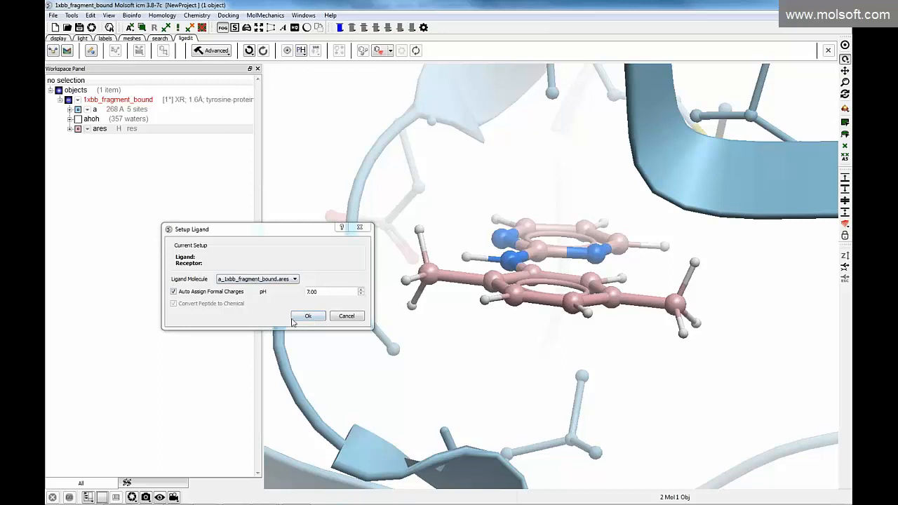
click(303, 317)
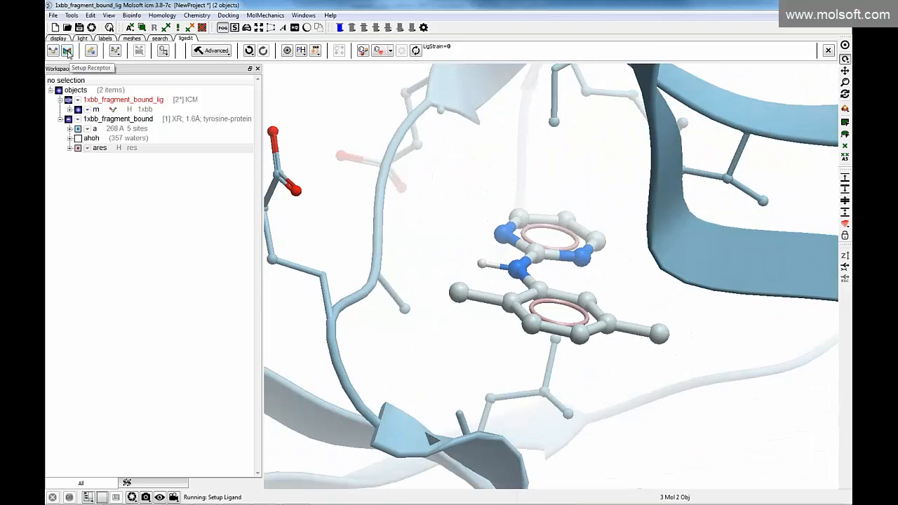
Set up 1xbb_fragment_bound as the receptor, keeping tight water, with a box around the existing ligand, margin 3, and a ligand pocket surface
click(68, 52)
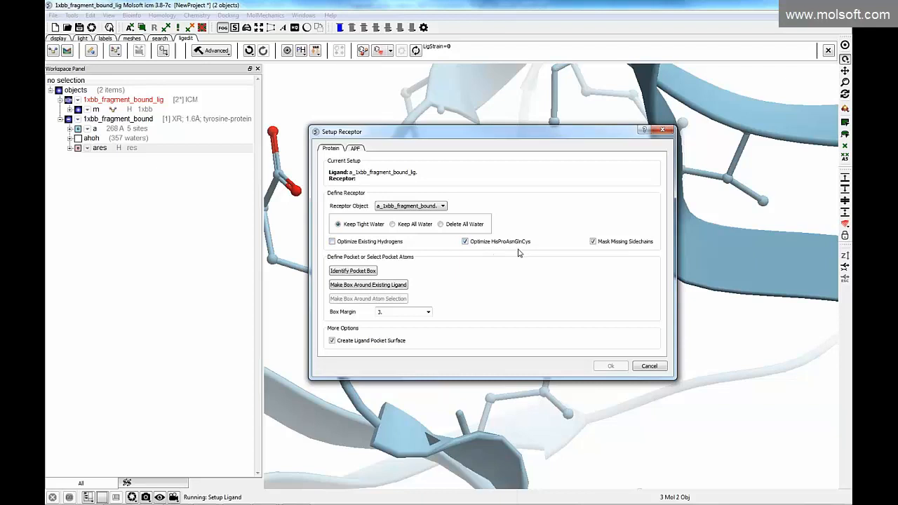
drag(457, 138, 234, 147)
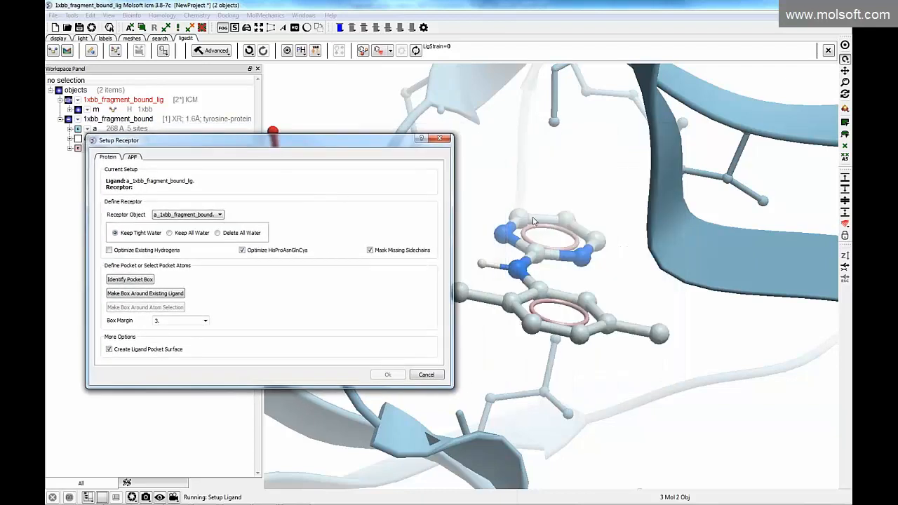
click(156, 298)
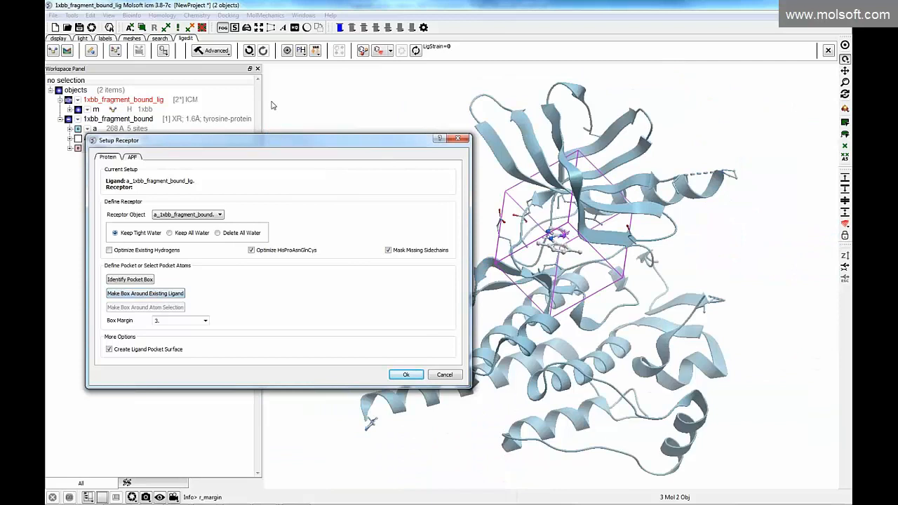
drag(320, 144, 292, 90)
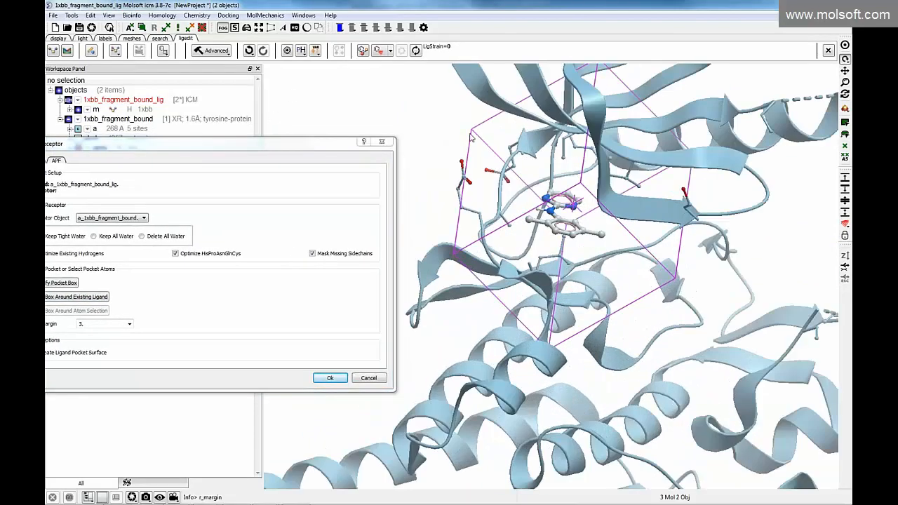
mouse_move(473, 132)
mouse_down()
mouse_move(482, 140)
mouse_move(469, 134)
mouse_move(482, 140)
mouse_move(476, 134)
mouse_up()
drag(458, 256, 455, 259)
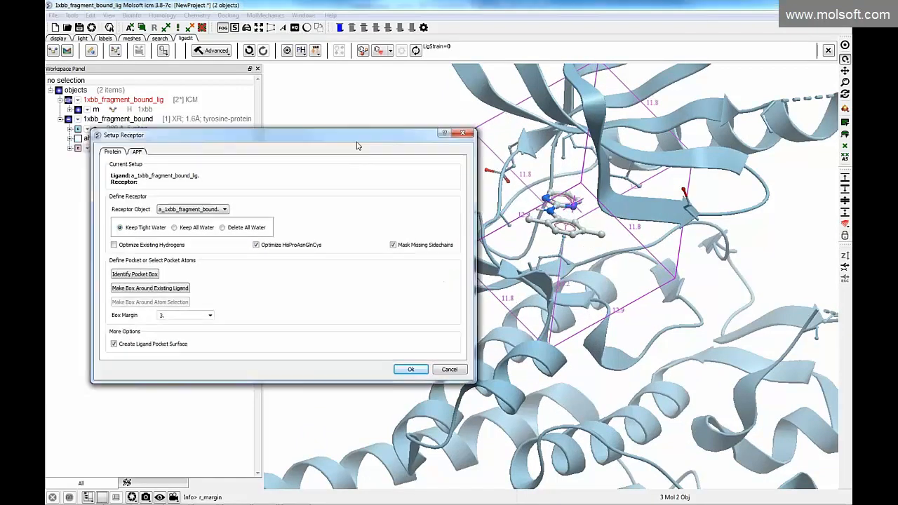
click(410, 368)
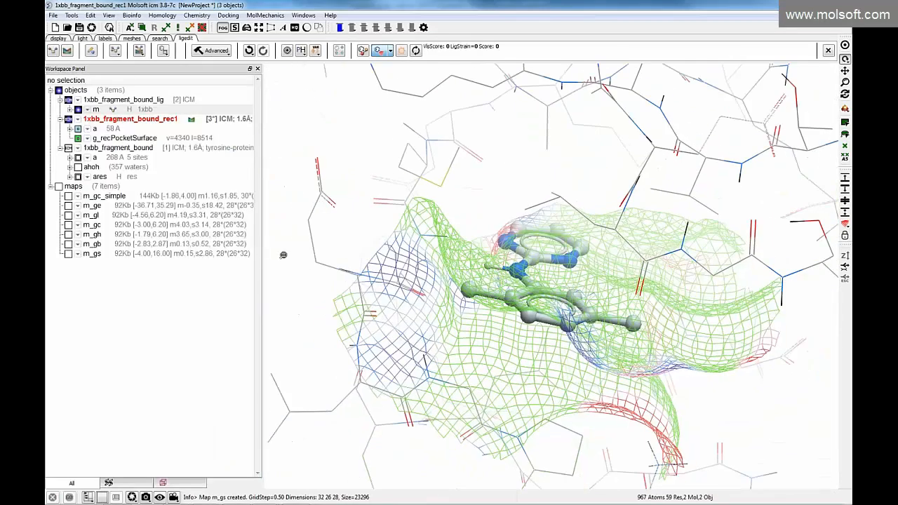
Inspect the fragment inside its ligand pocket surface from several sides and switch the complex to Pretty View
mouse_move(393, 304)
mouse_down()
mouse_move(386, 320)
mouse_move(401, 302)
mouse_up()
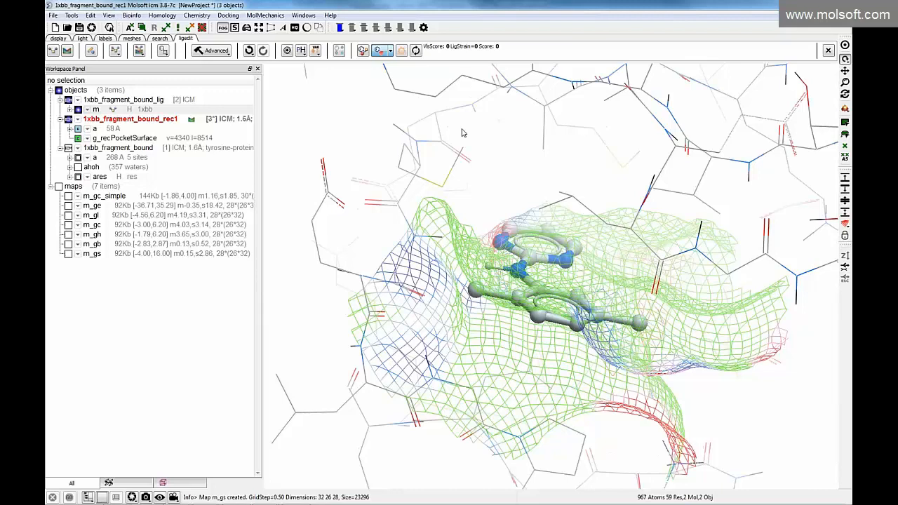
click(390, 52)
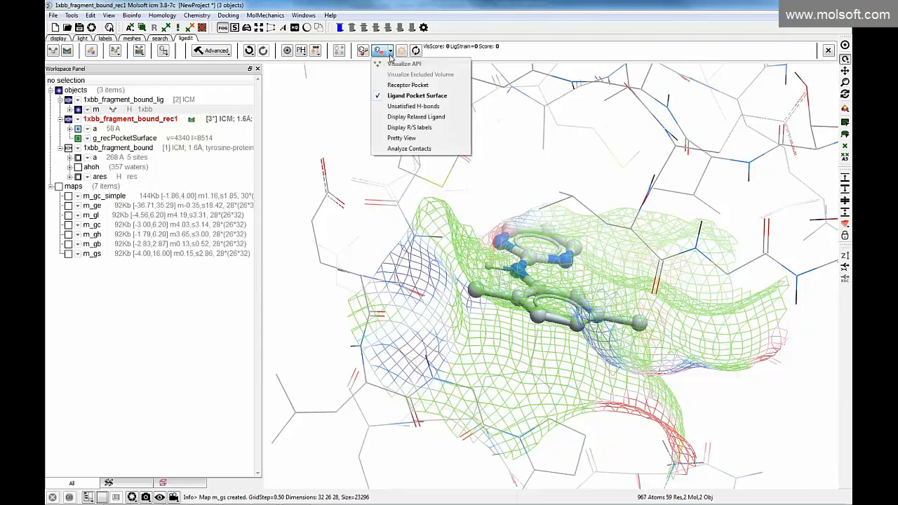
click(452, 288)
drag(439, 291, 359, 246)
drag(430, 276, 428, 305)
drag(389, 264, 546, 241)
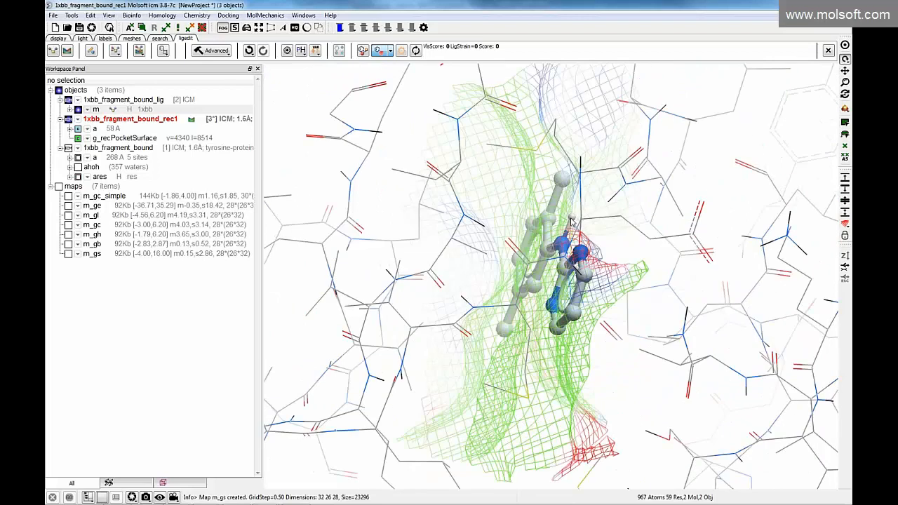
drag(610, 241, 744, 149)
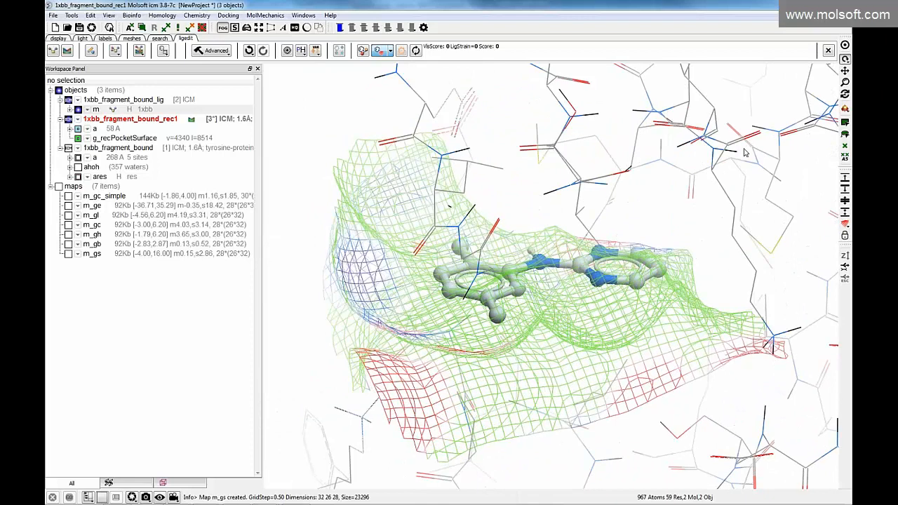
click(390, 54)
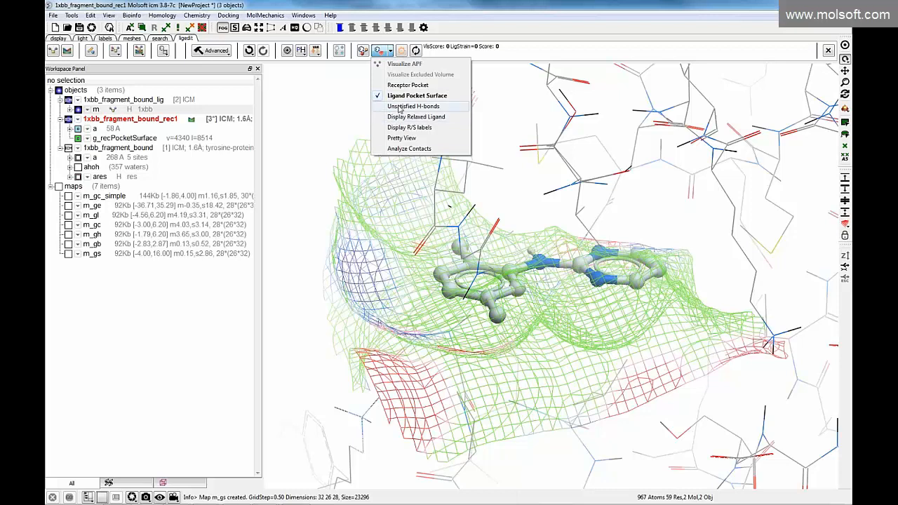
click(402, 138)
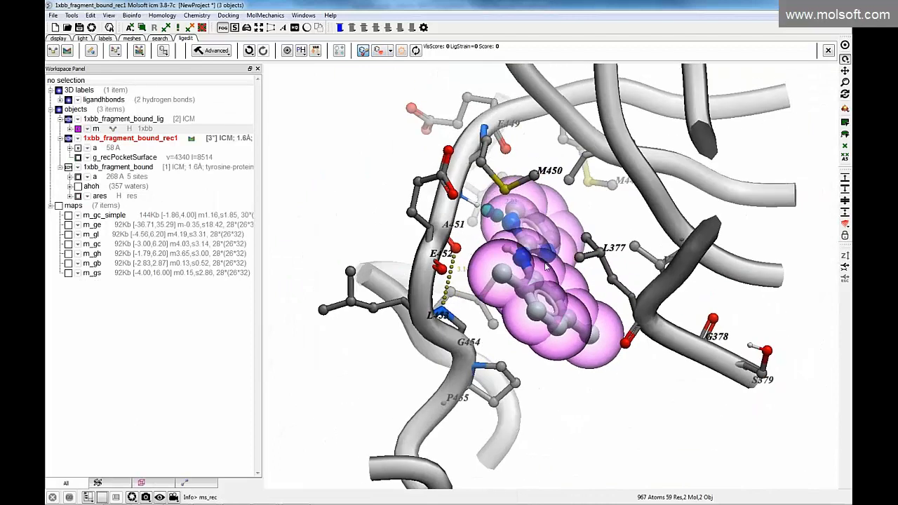
Remove the space-filling sphere display from the ligand, leaving its ball-and-stick representation, and return to the ligand editor
click(60, 39)
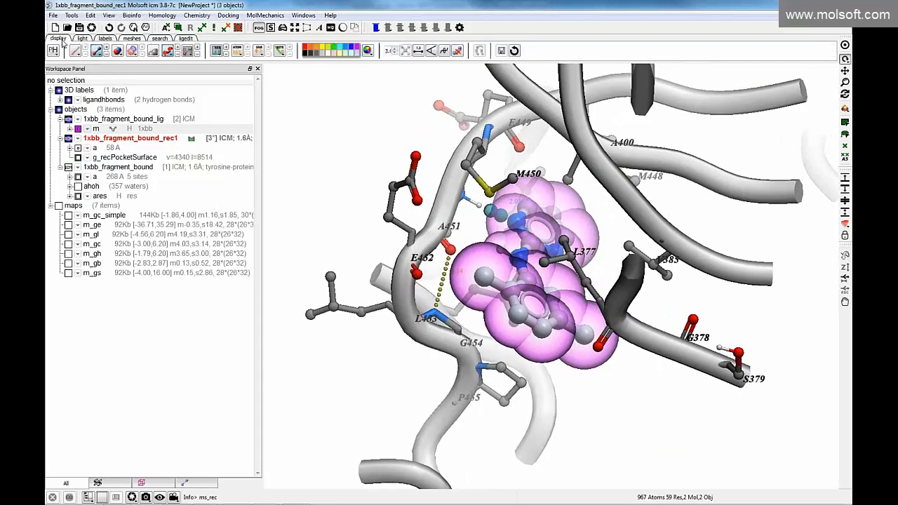
click(117, 52)
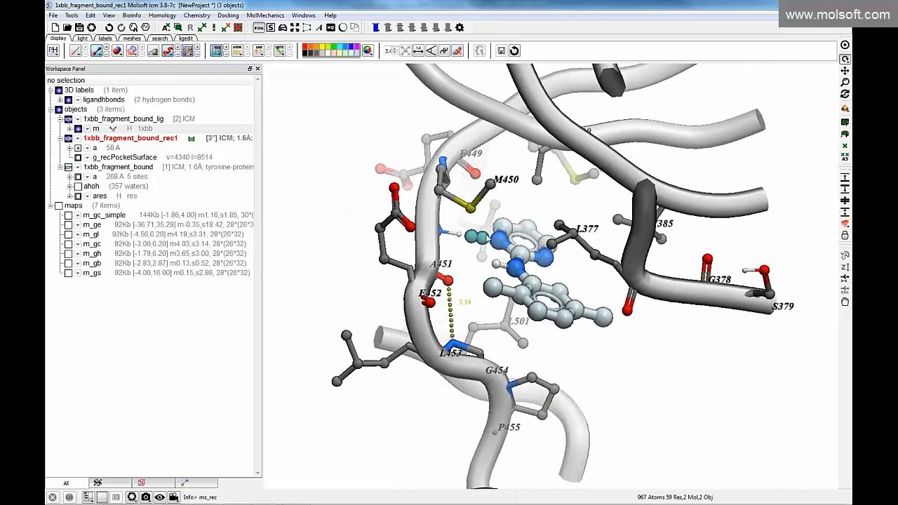
click(191, 38)
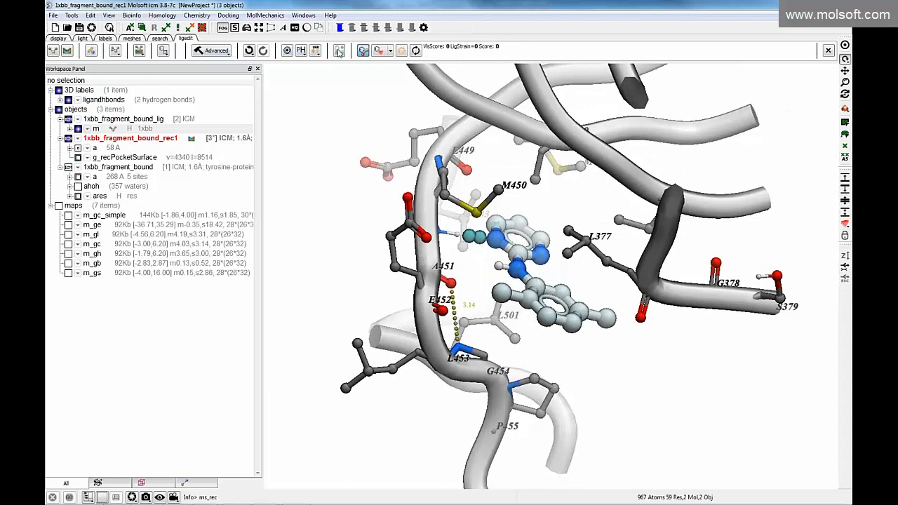
Display the receptor pocket surface, inspect the fragment inside it from several sides in high-quality rendering, and hide the surface again
click(391, 52)
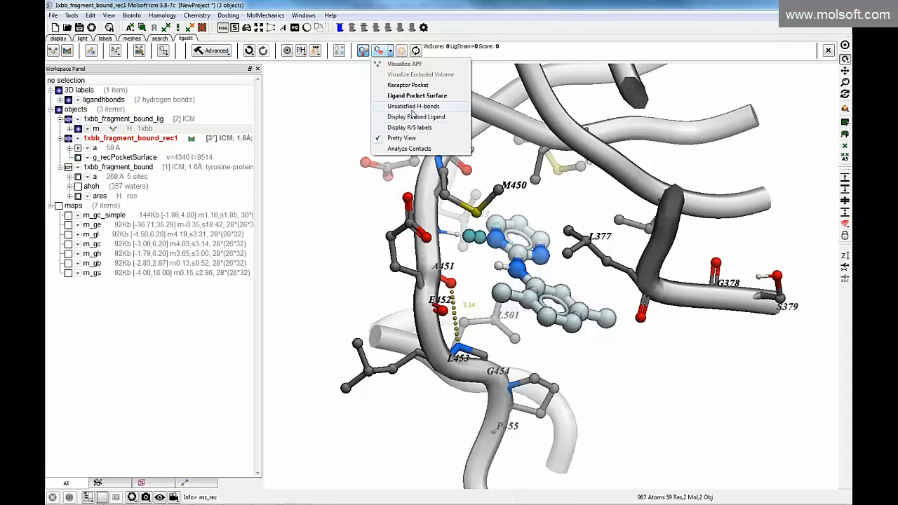
click(407, 86)
drag(462, 249, 392, 215)
drag(547, 338, 589, 309)
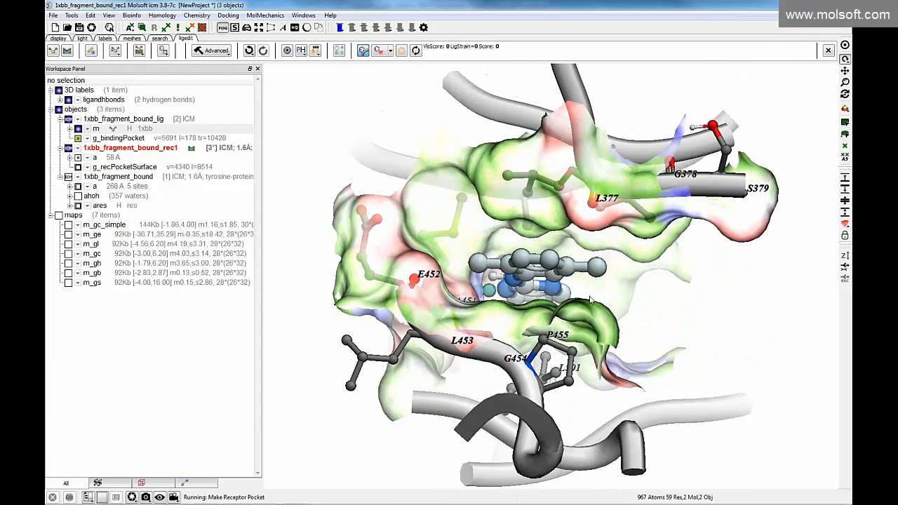
click(293, 29)
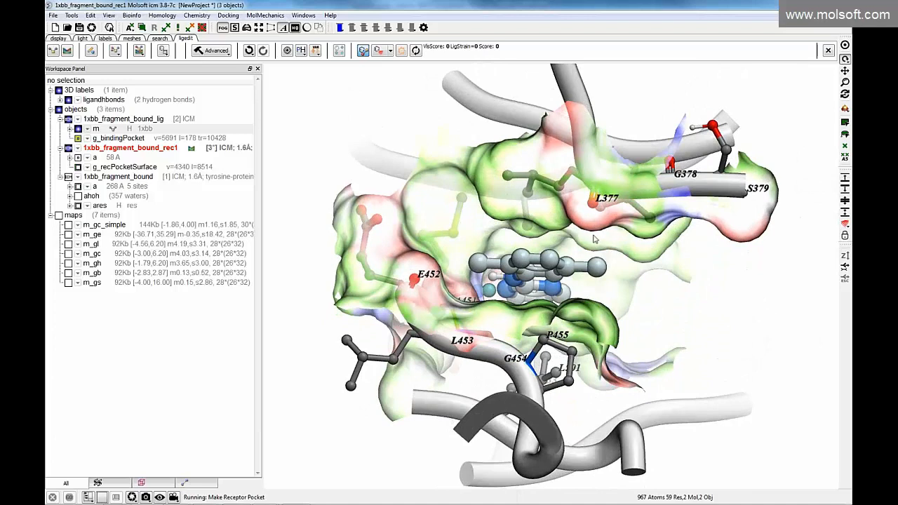
drag(653, 261, 640, 209)
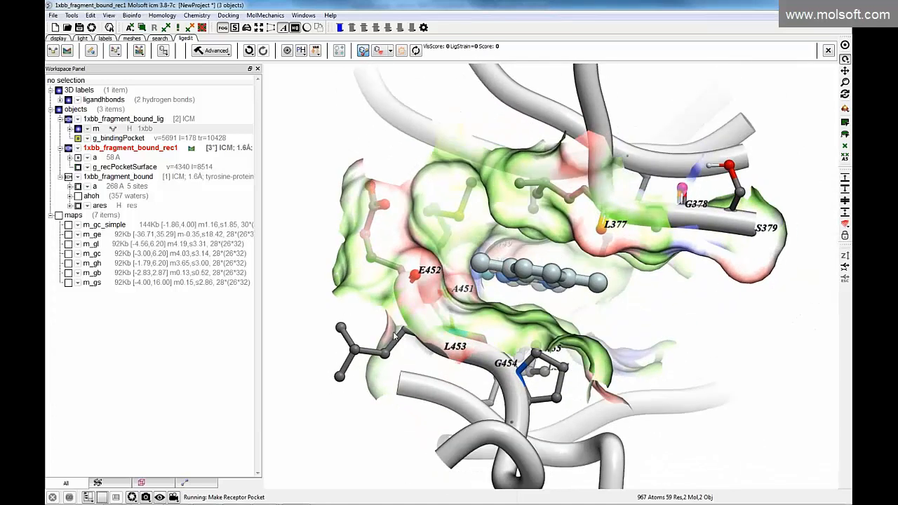
drag(541, 285, 393, 197)
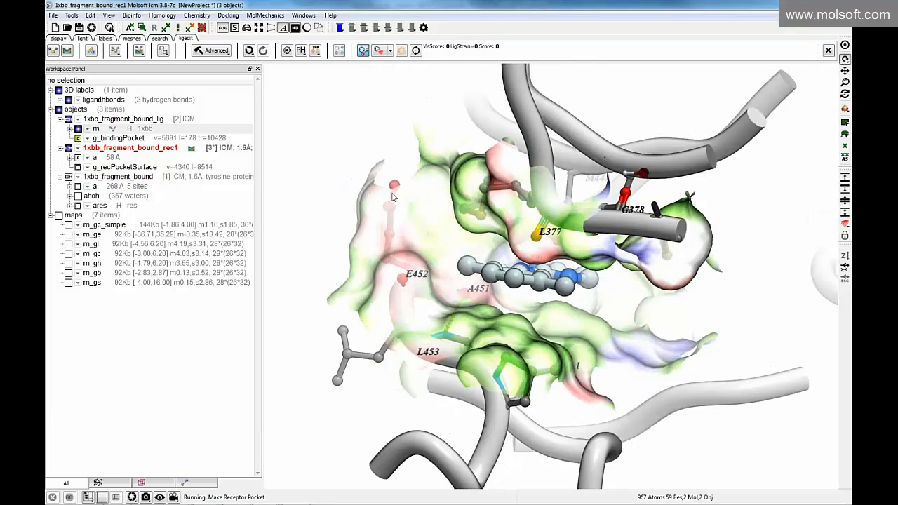
click(388, 53)
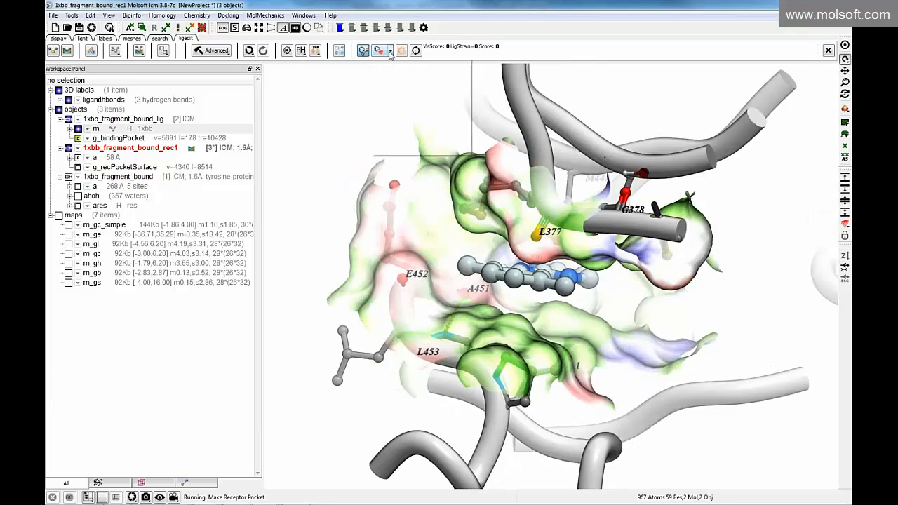
click(411, 90)
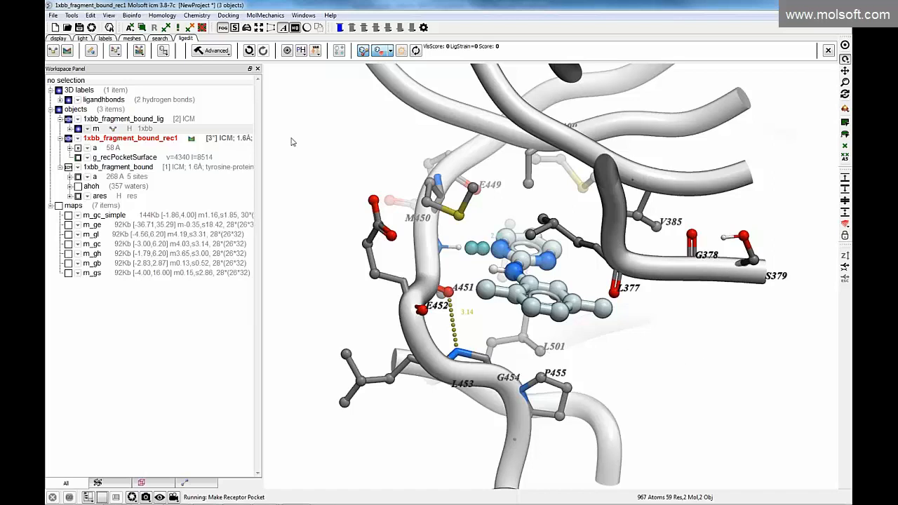
Open the ligand editing tools for the bound fragment
click(92, 52)
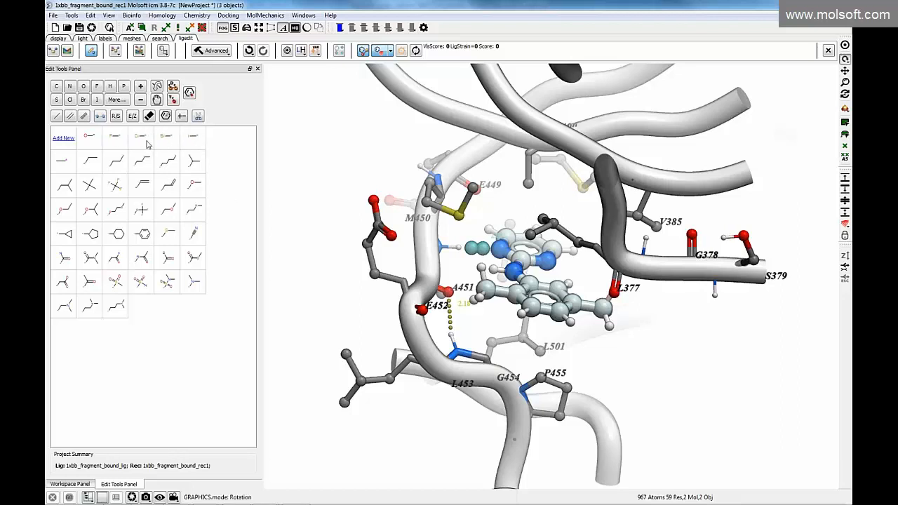
Try replacing a hydrogen on the phenyl ring's methyl group near L377 with chlorine and calculate the modified ligand's score
click(144, 140)
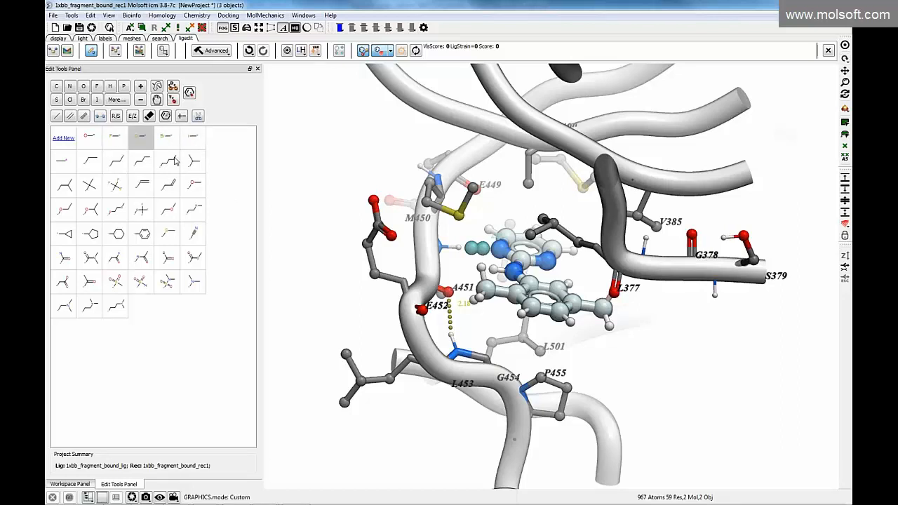
click(608, 331)
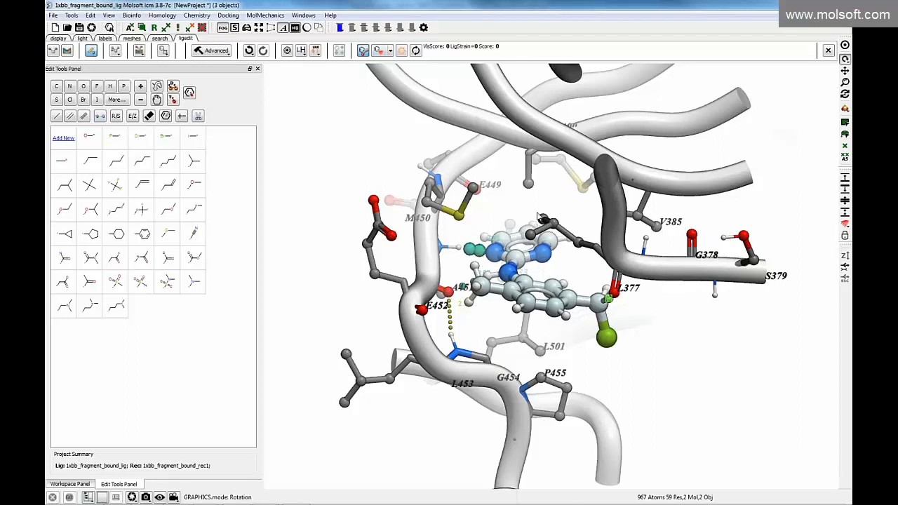
click(417, 53)
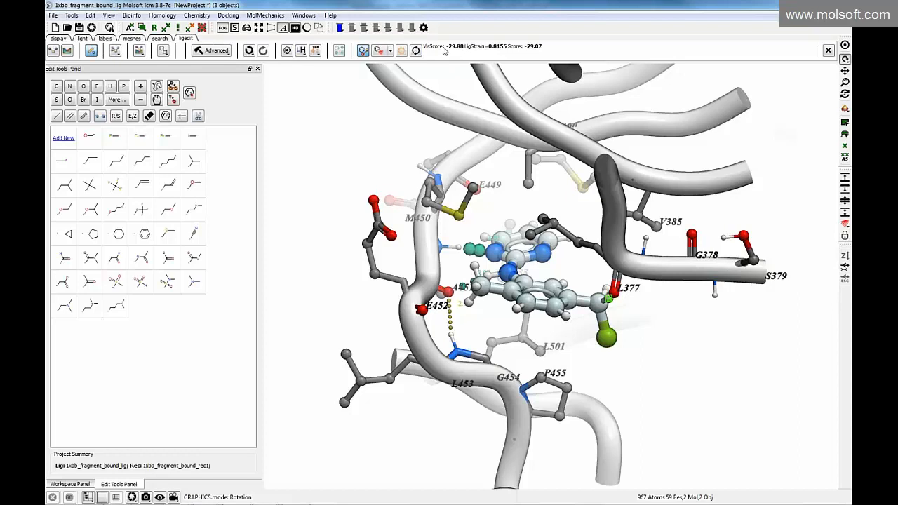
Undo the chlorine substitution on the ligand
drag(622, 383, 622, 356)
click(249, 51)
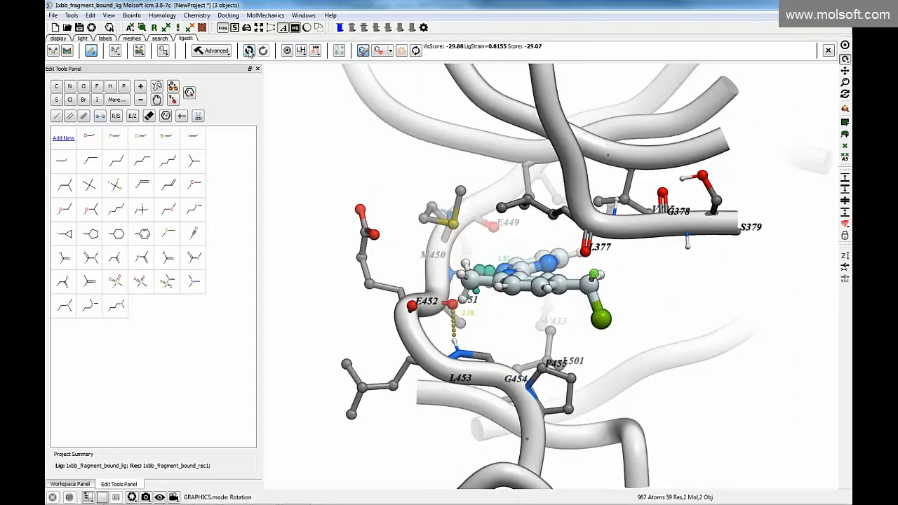
drag(338, 228, 356, 299)
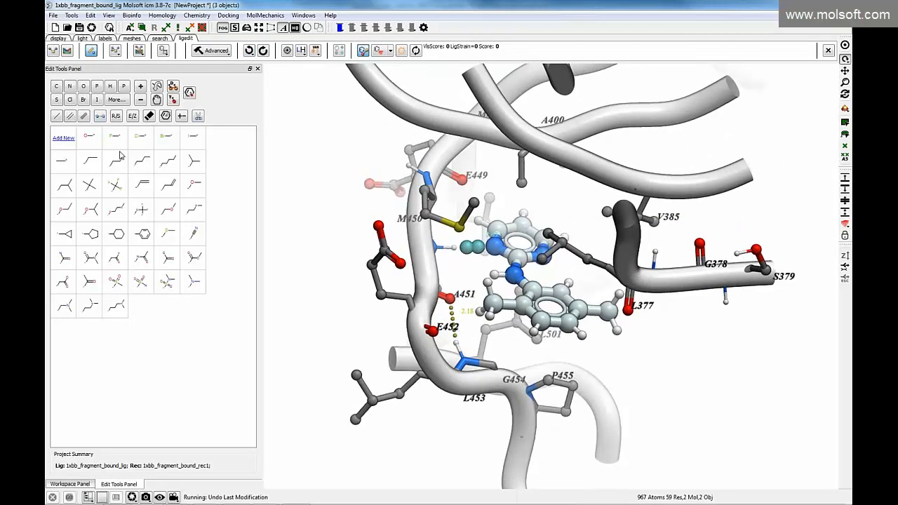
Scan several carbonyl-containing groups at a hydrogen of the methyl near A451 and load the acetamide-substituted ligand from the results table
click(141, 263)
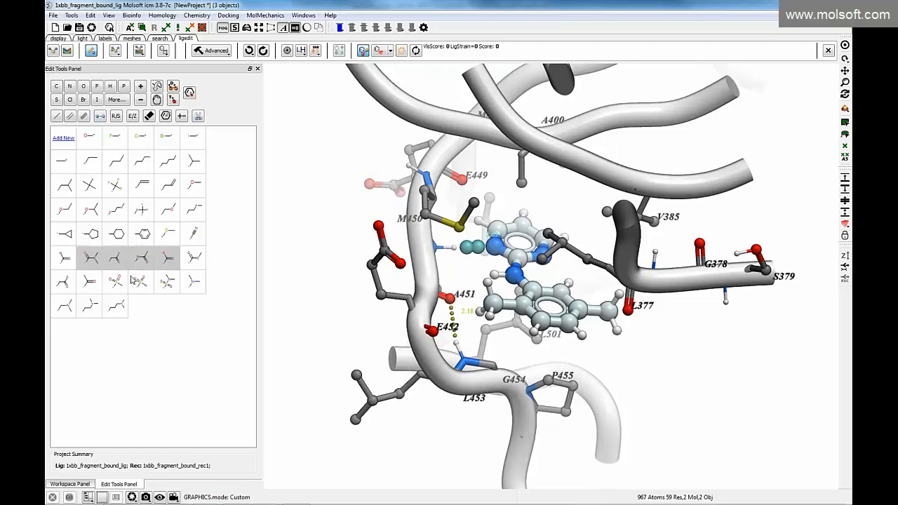
click(484, 309)
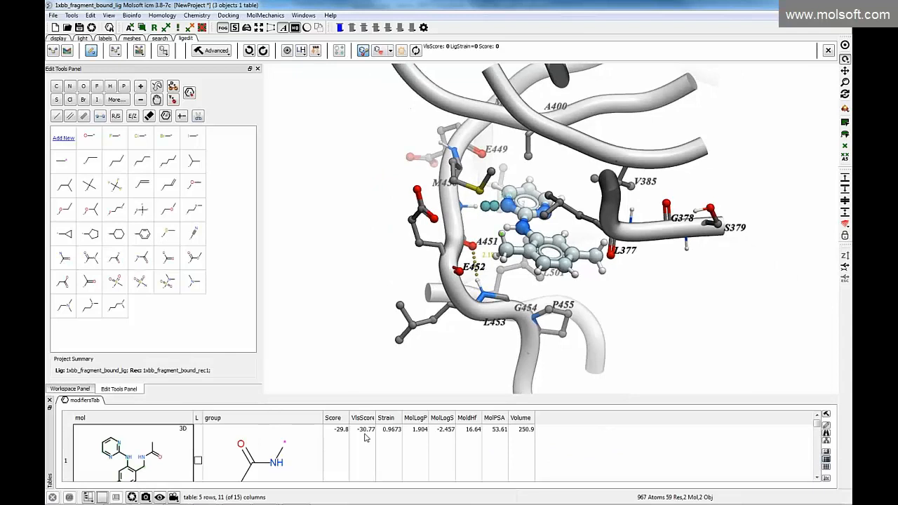
scroll(267, 456, down, 1)
click(271, 455)
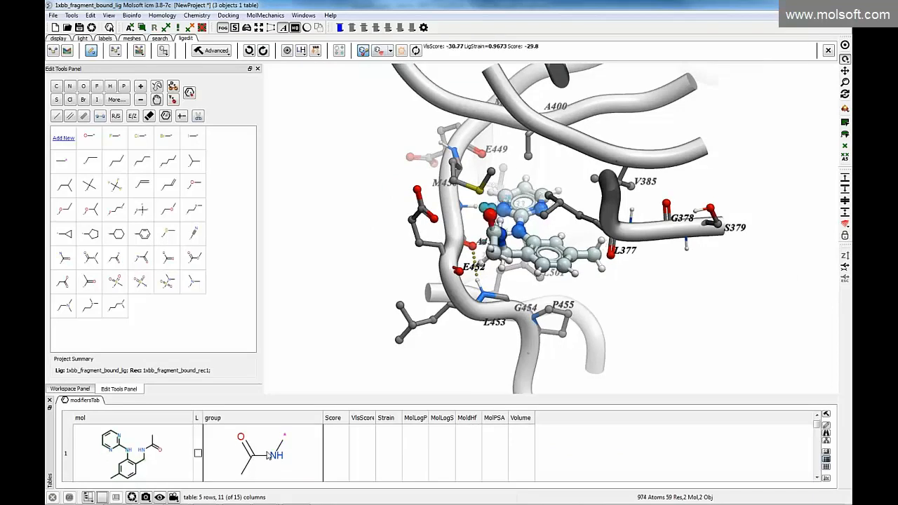
Inspect the acetamide-substituted ligand's contacts around A451 up close and from several angles, and undo the substitution
drag(379, 289, 529, 246)
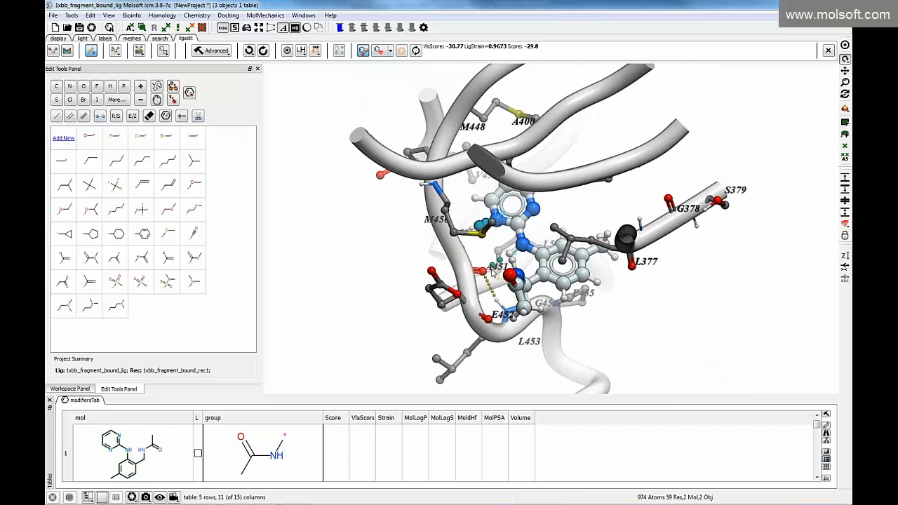
drag(496, 278, 333, 264)
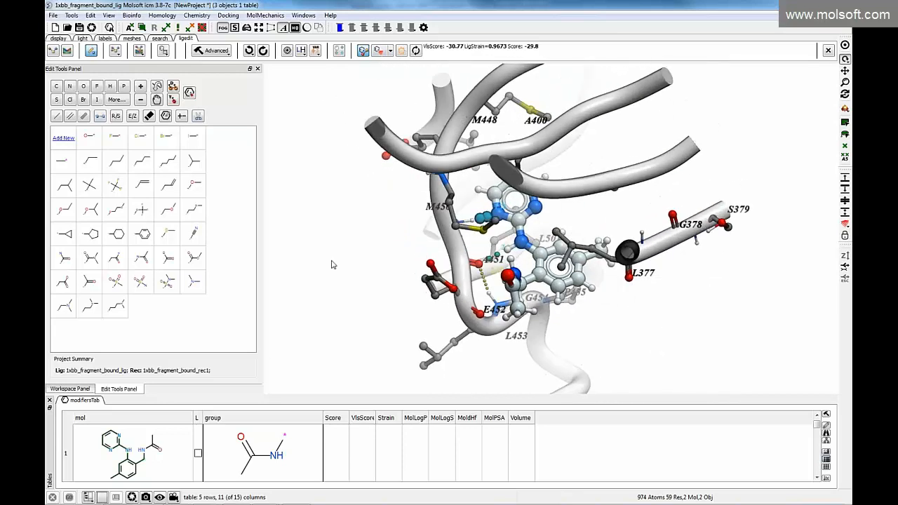
drag(268, 254, 268, 219)
drag(427, 295, 458, 281)
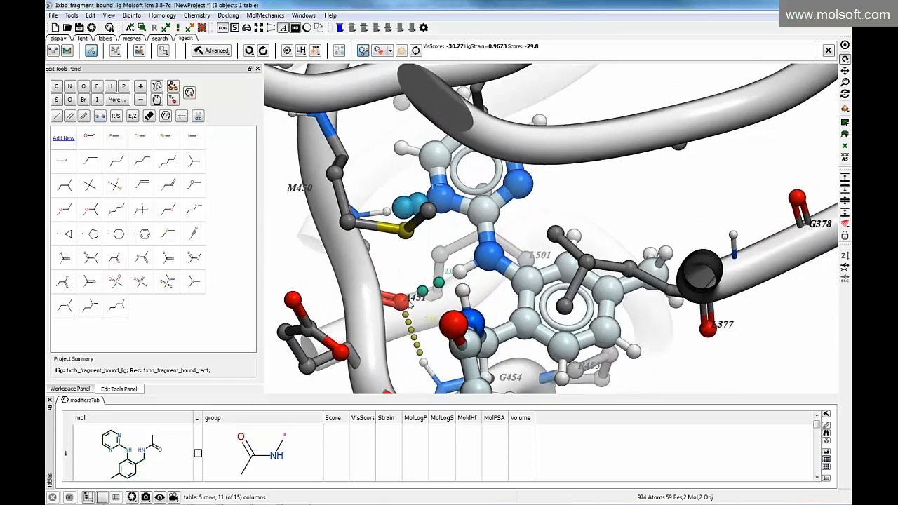
drag(404, 226, 394, 227)
drag(268, 227, 268, 258)
drag(368, 288, 357, 237)
click(248, 51)
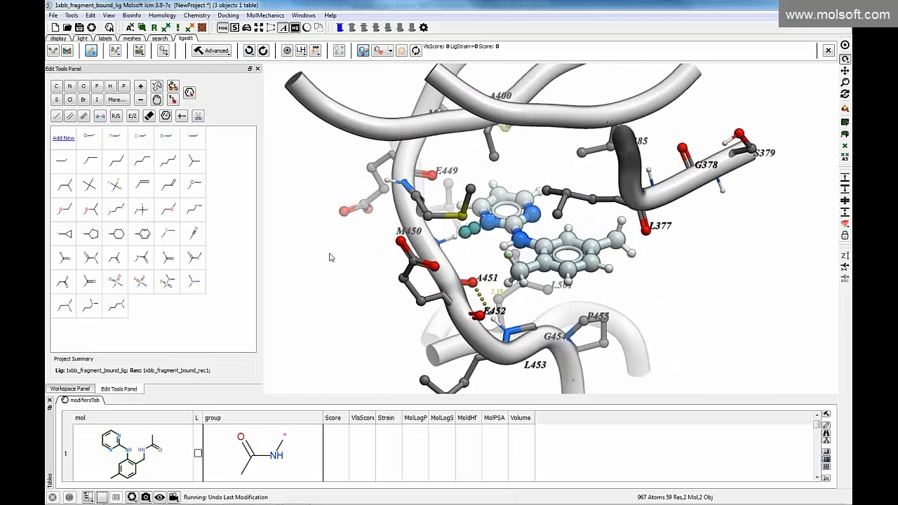
View the ligand in the 2D molecule editor, close it without edits, and return to the 3D editing tools
click(168, 117)
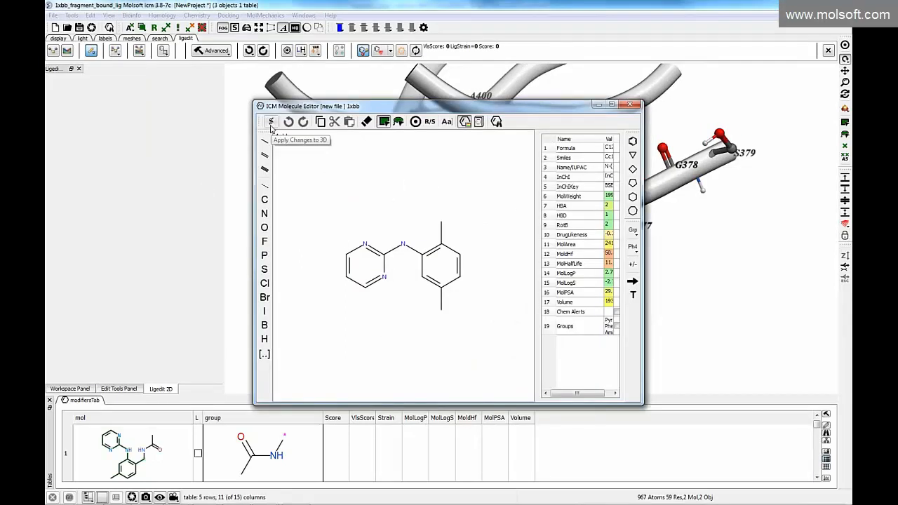
click(270, 133)
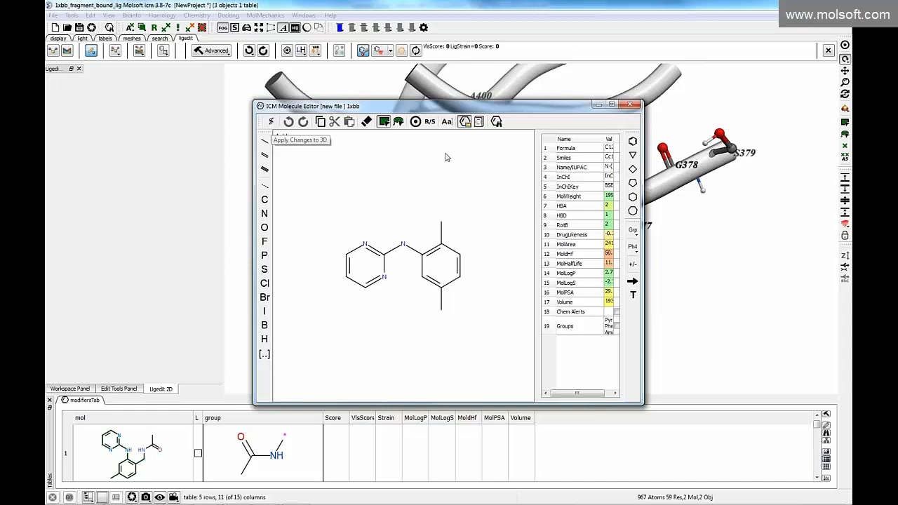
click(628, 104)
drag(366, 275, 335, 272)
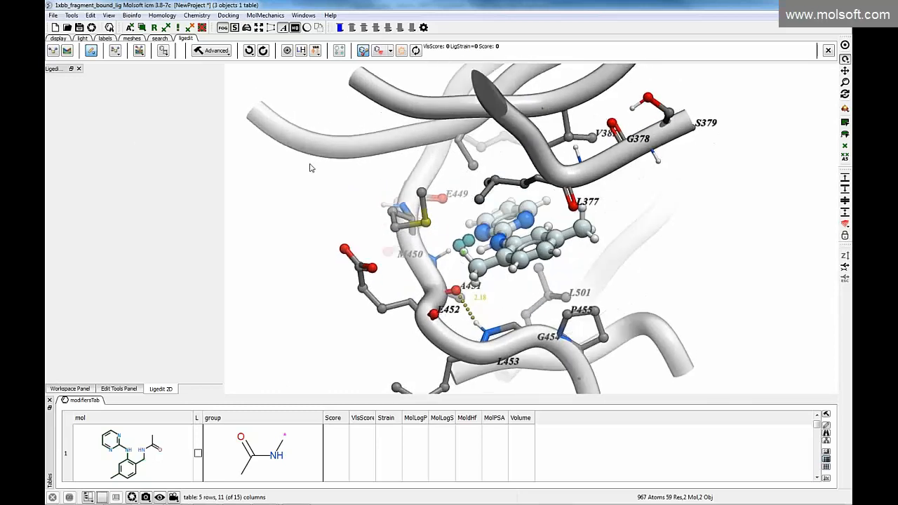
click(113, 389)
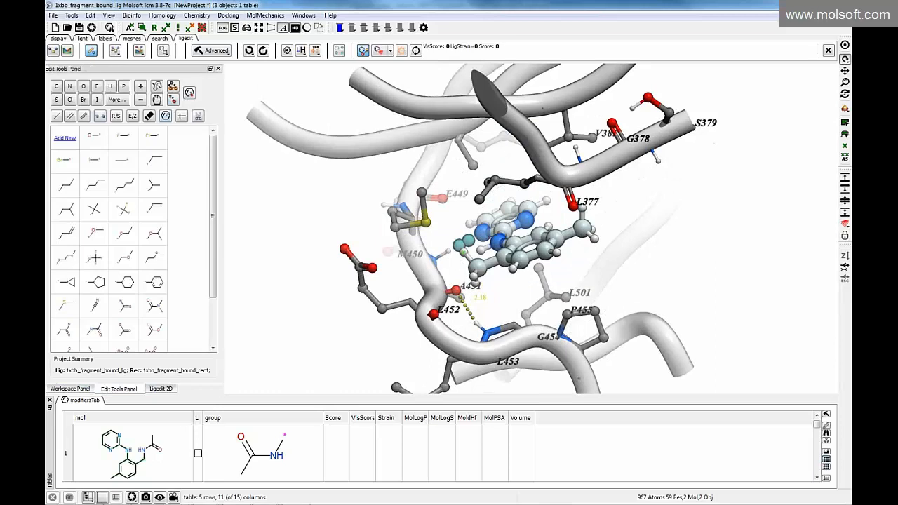
click(215, 51)
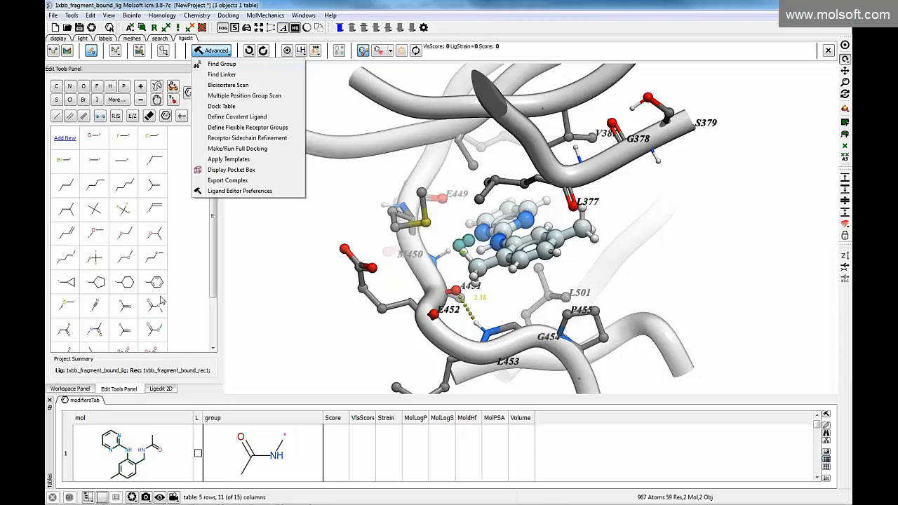
click(502, 304)
drag(498, 309, 584, 299)
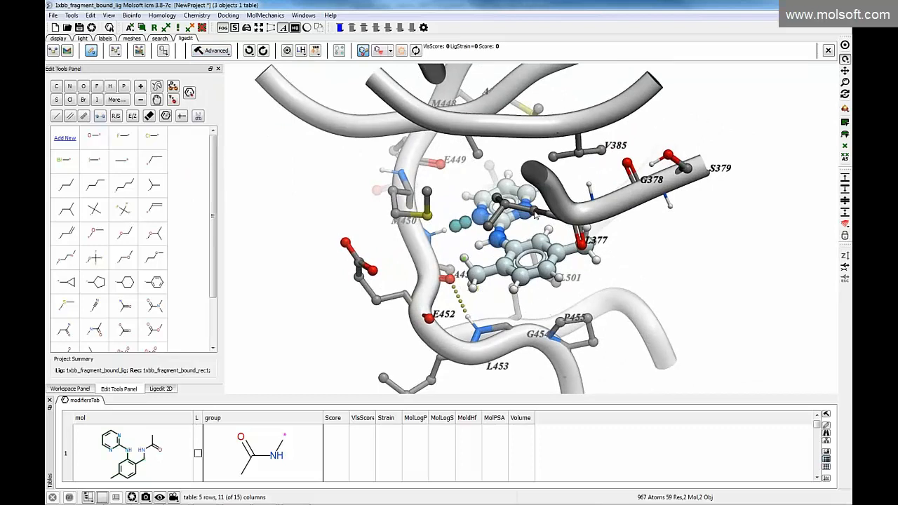
mouse_move(489, 276)
mouse_down()
mouse_move(490, 223)
mouse_move(444, 219)
mouse_move(481, 283)
mouse_up()
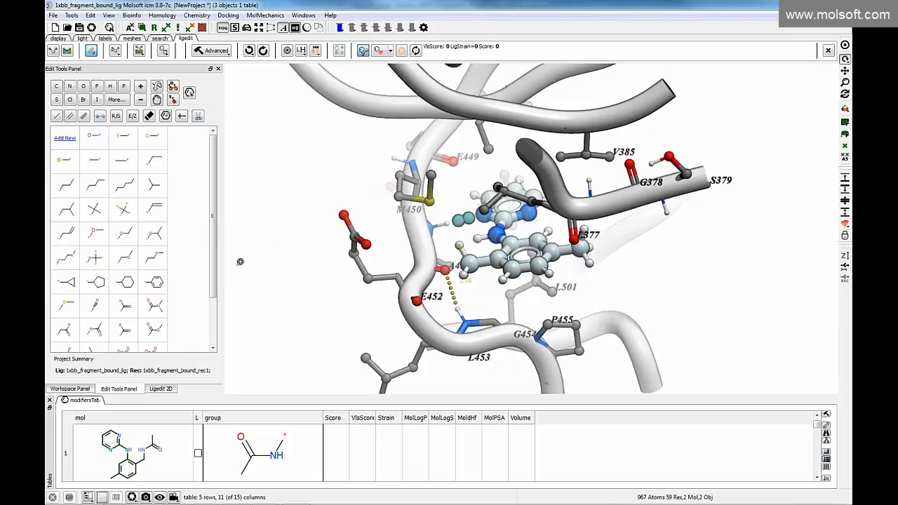
drag(305, 223, 333, 234)
Add position restraints to the pyrimidine ring atoms n1, n2, c9, c10 and c11 and to the linker nitrogen n3
click(173, 101)
click(464, 211)
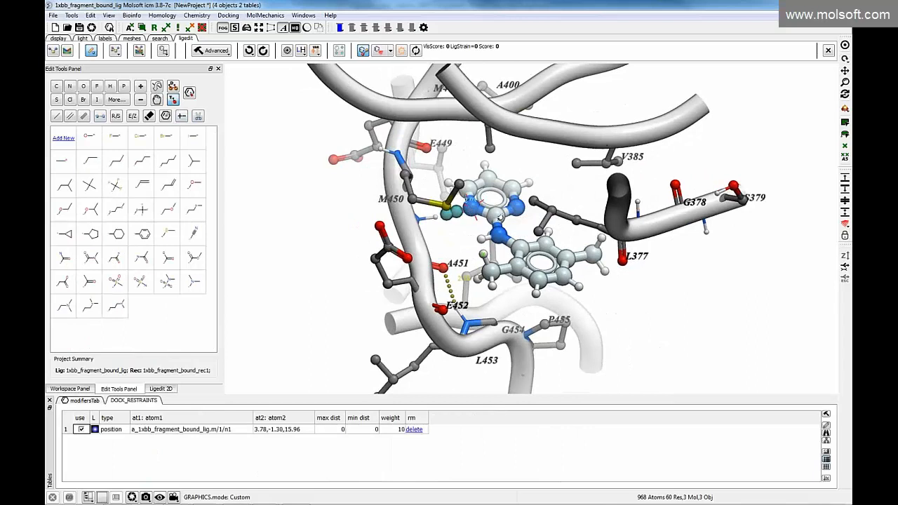
click(518, 210)
click(511, 187)
click(489, 177)
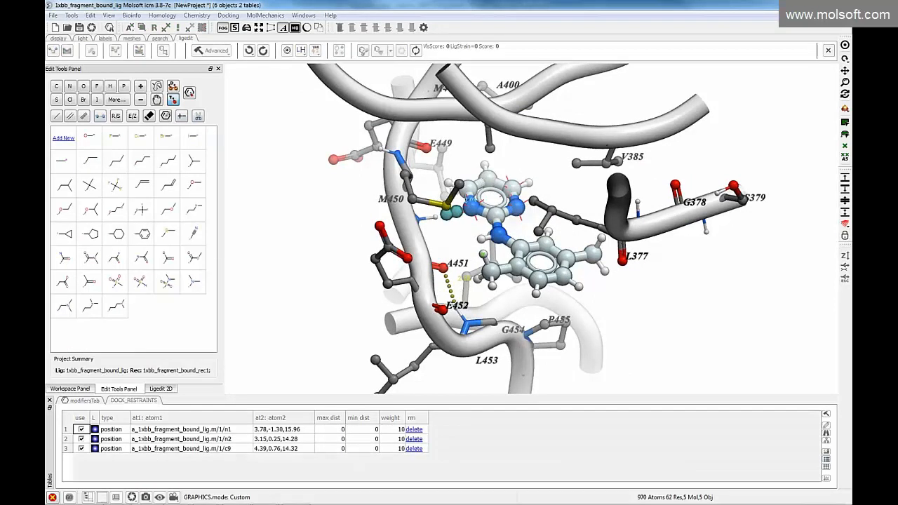
click(471, 190)
click(498, 236)
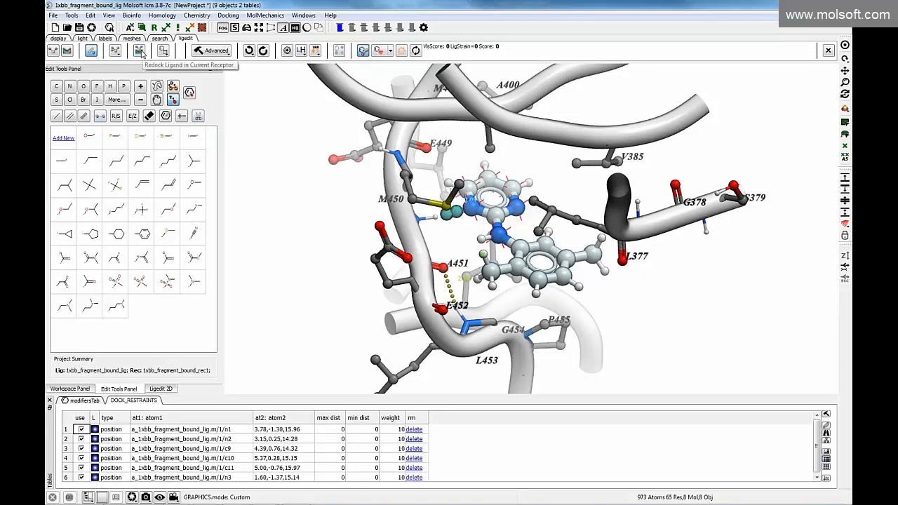
Redock the restrained ligand in the current receptor and inspect the resulting pose
click(139, 52)
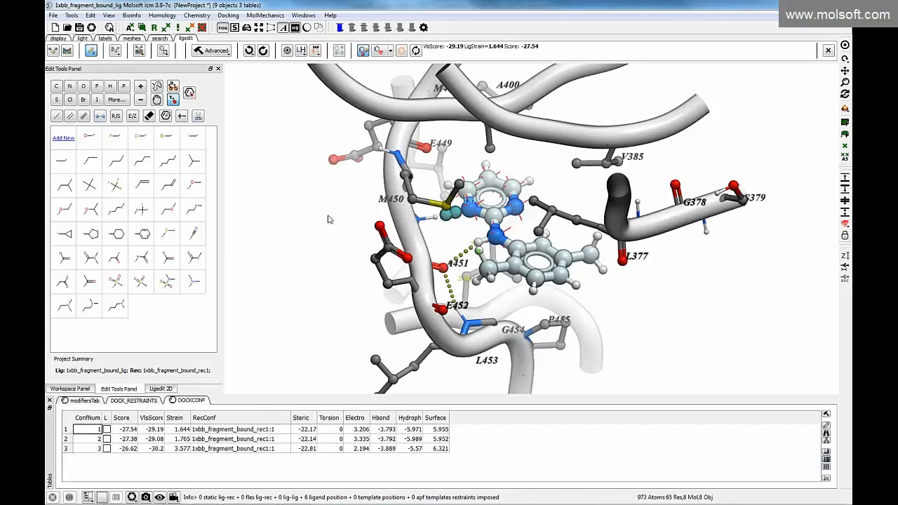
drag(340, 231, 369, 264)
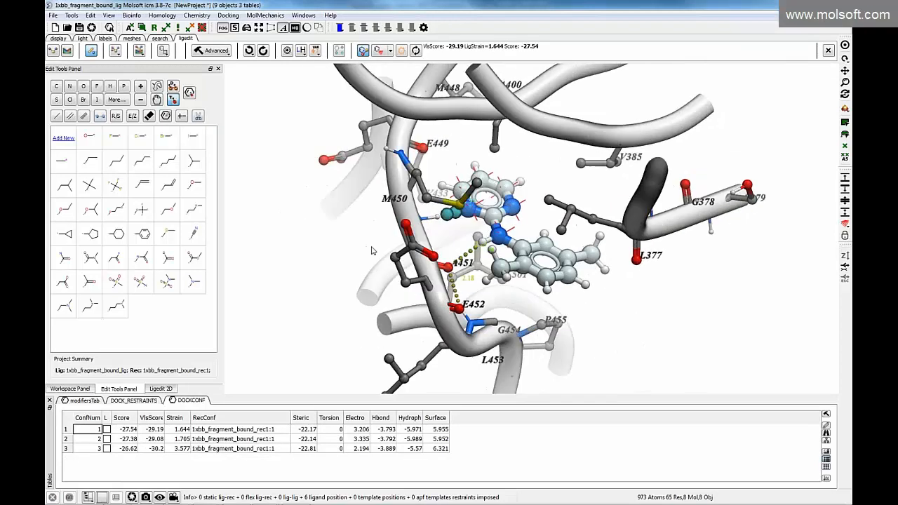
Load the three docked conformations in turn and compare their poses in the binding pocket
click(168, 429)
click(158, 439)
click(156, 448)
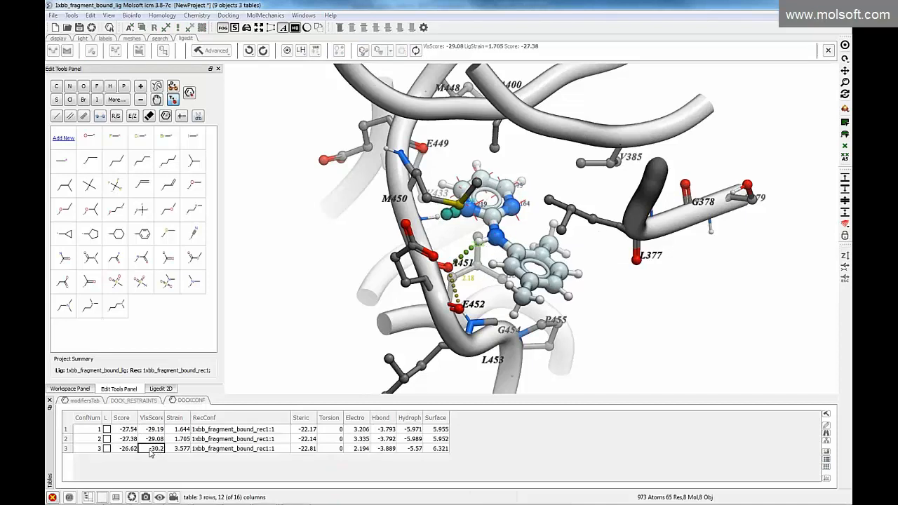
click(153, 429)
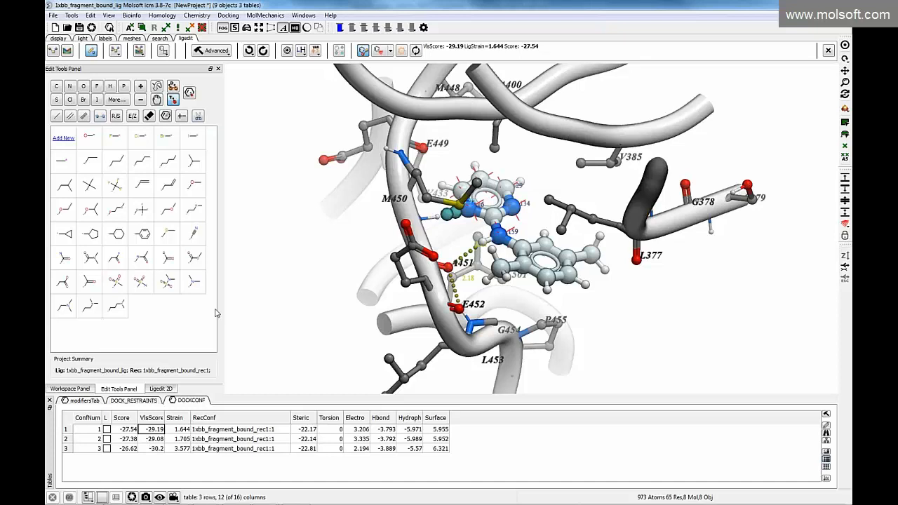
click(154, 439)
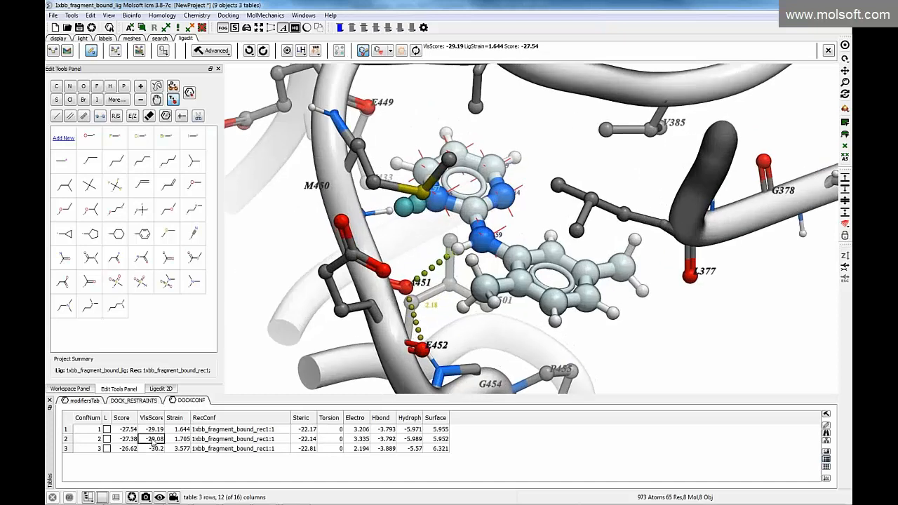
click(155, 449)
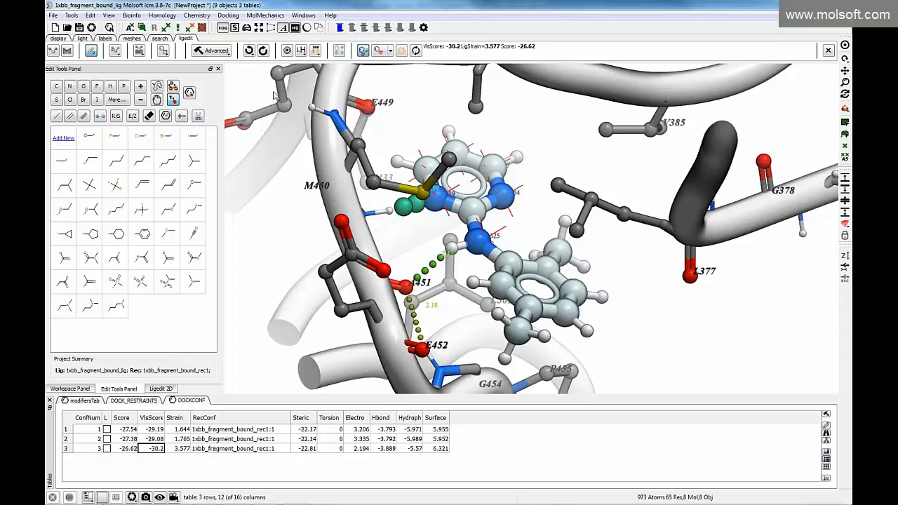
click(164, 51)
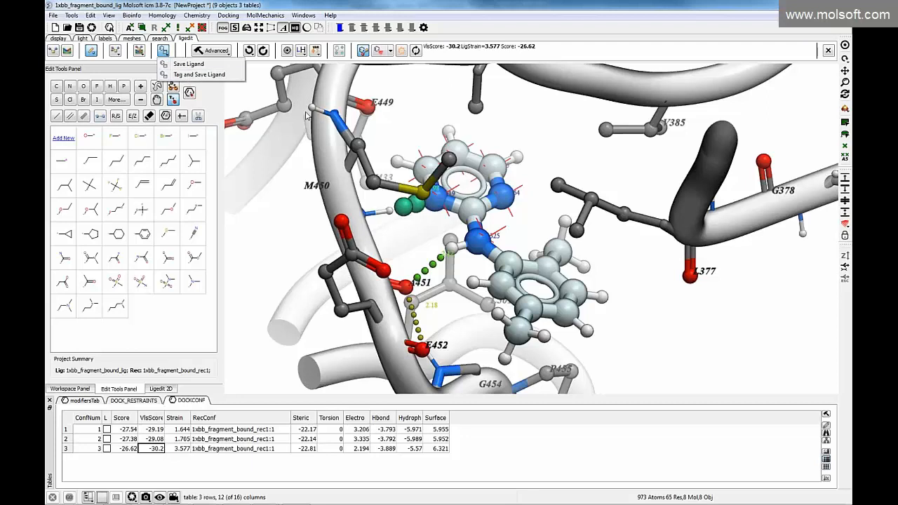
click(341, 201)
drag(328, 209, 321, 179)
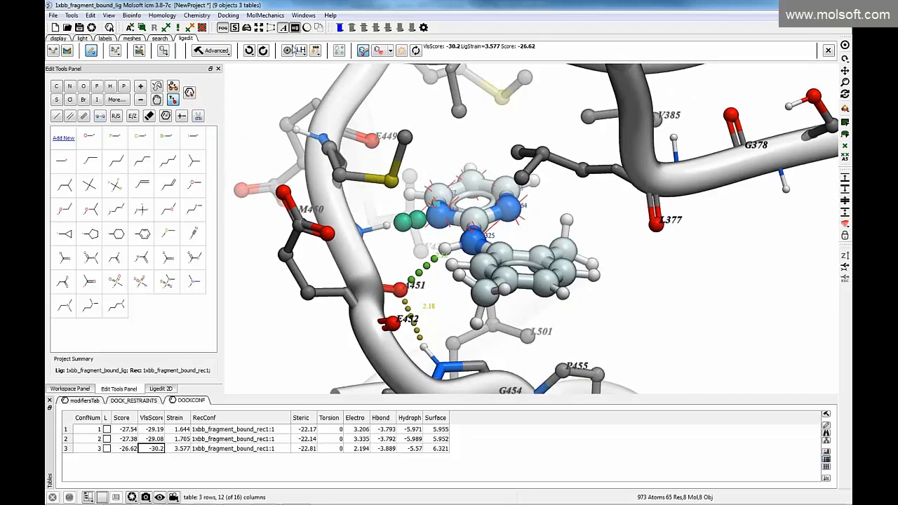
Undo the last conformation load and list the ligand's modification history in an enlarged table area
click(249, 50)
click(263, 49)
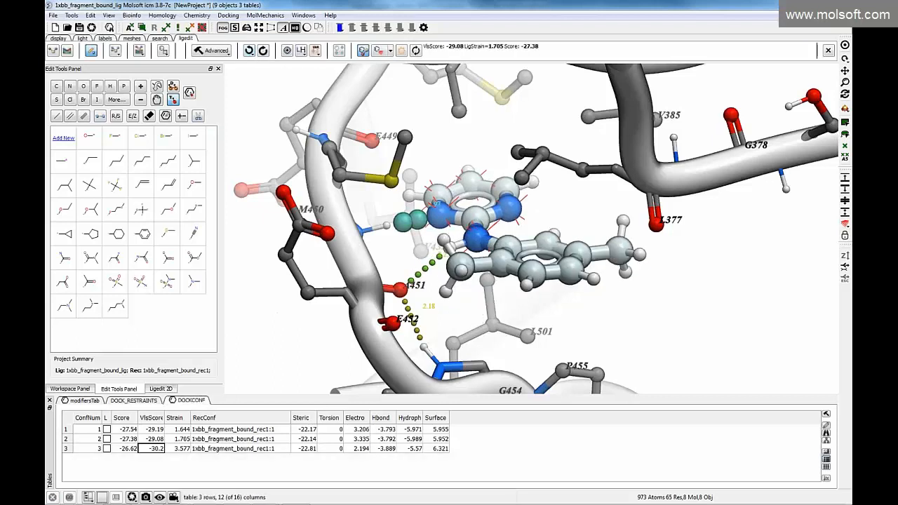
click(253, 55)
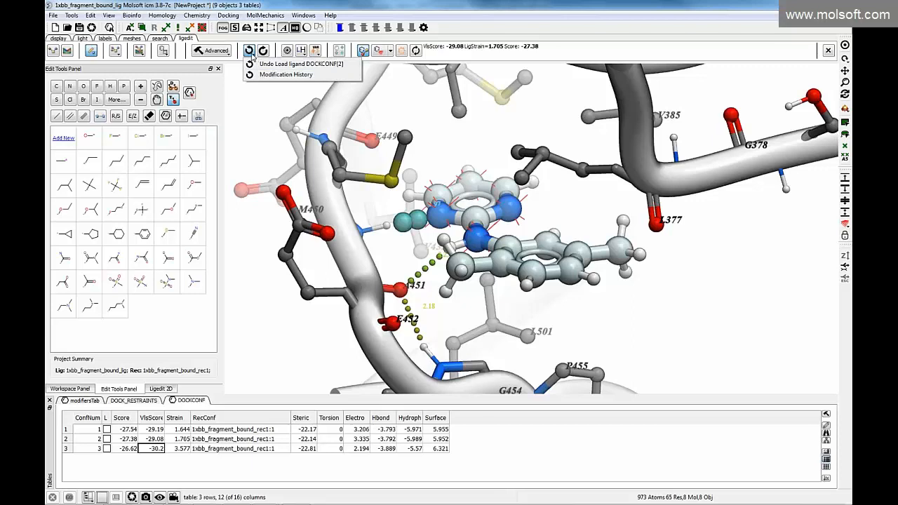
click(268, 74)
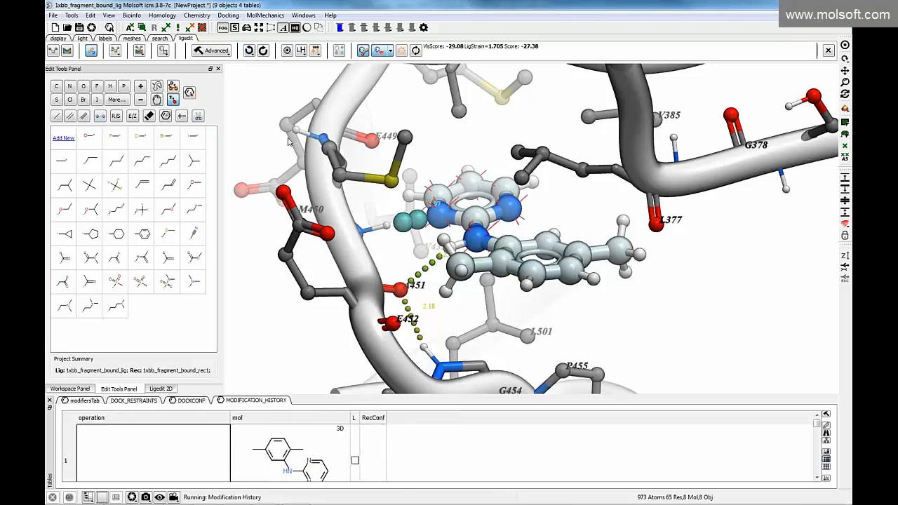
drag(490, 395, 493, 316)
scroll(502, 409, down, 2)
drag(818, 363, 805, 298)
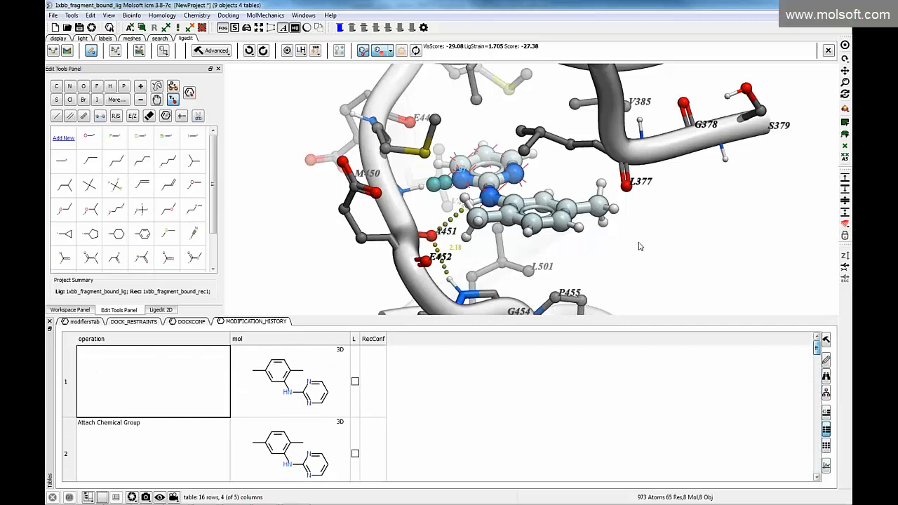
Load the ligand states of modification history entries 2, 4 and 3, and inspect the pose from several angles
drag(619, 246, 596, 253)
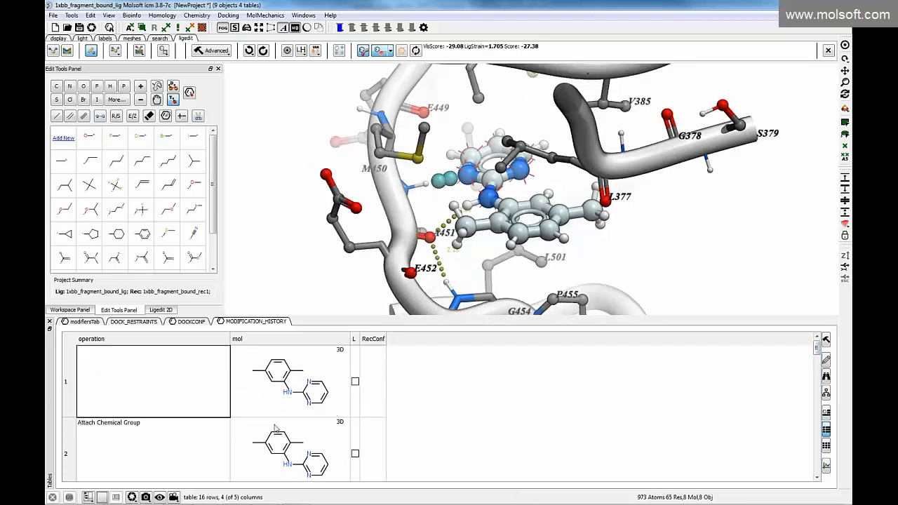
click(277, 453)
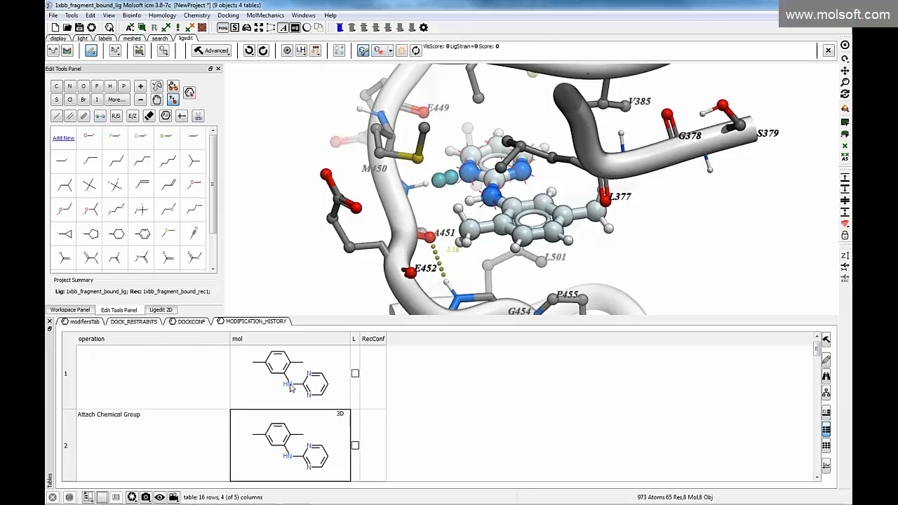
scroll(291, 389, down, 3)
click(296, 437)
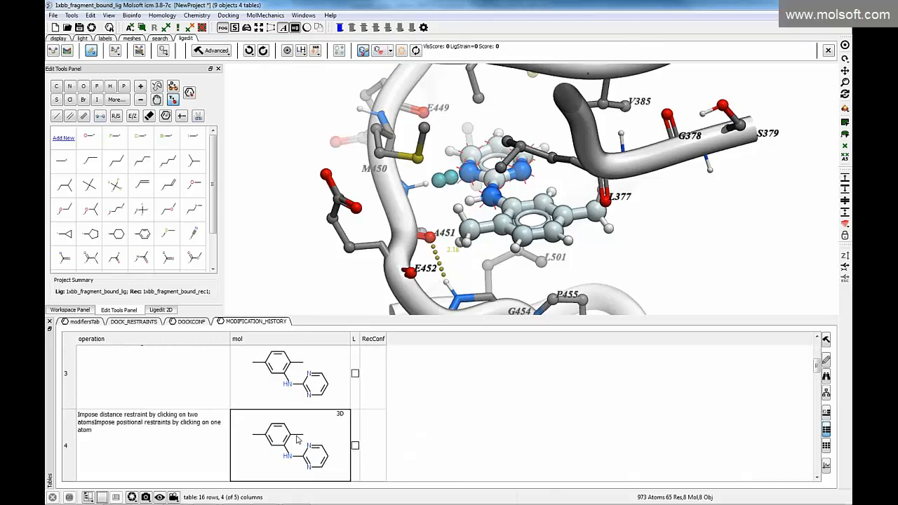
click(289, 388)
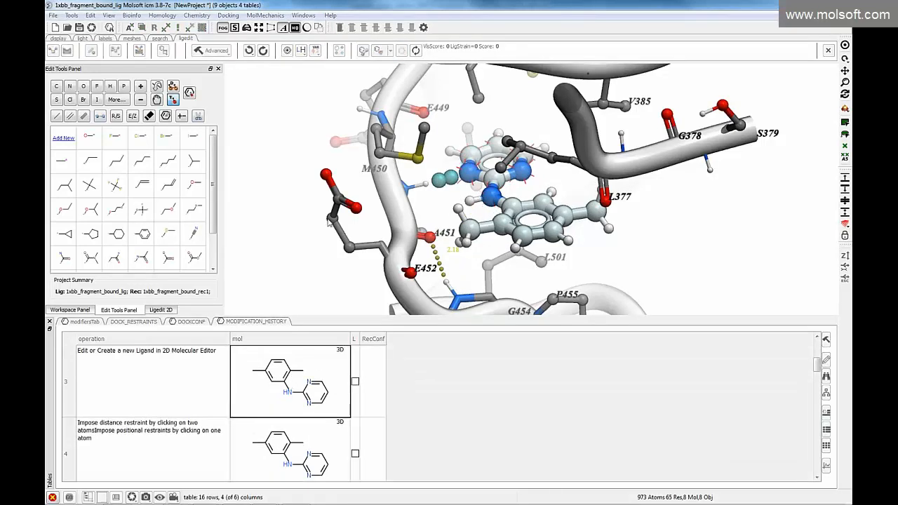
drag(277, 210, 293, 209)
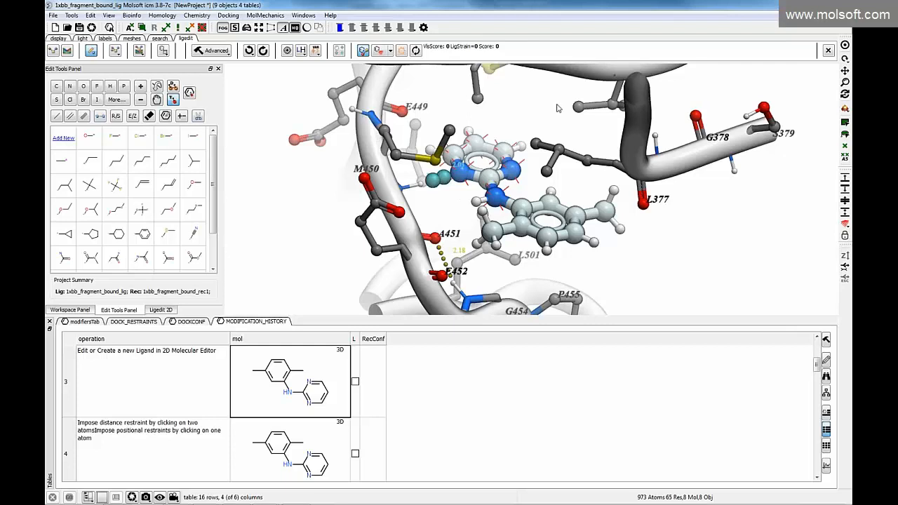
drag(515, 61, 533, 162)
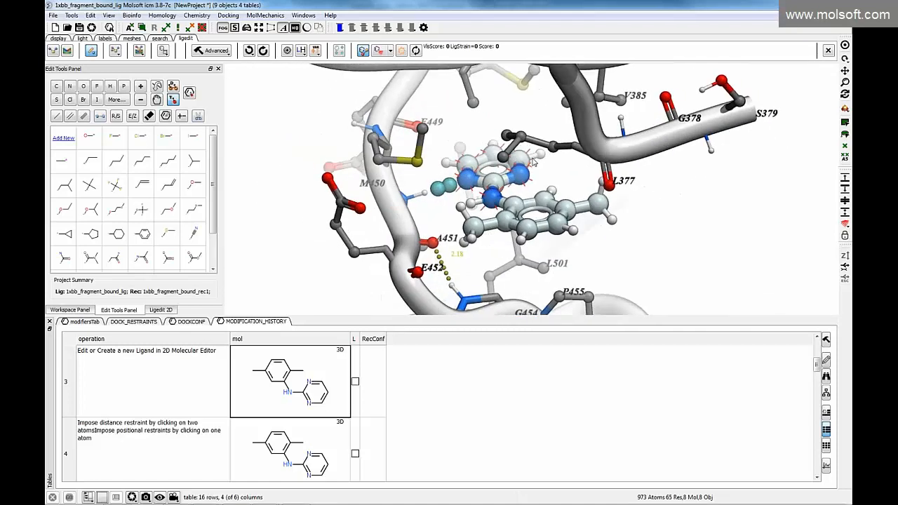
Switch to the PowerPoint webinar presentation and start the slide show from the current 3D Ligand Editor slide
mouse_move(430, 504)
mouse_move(266, 498)
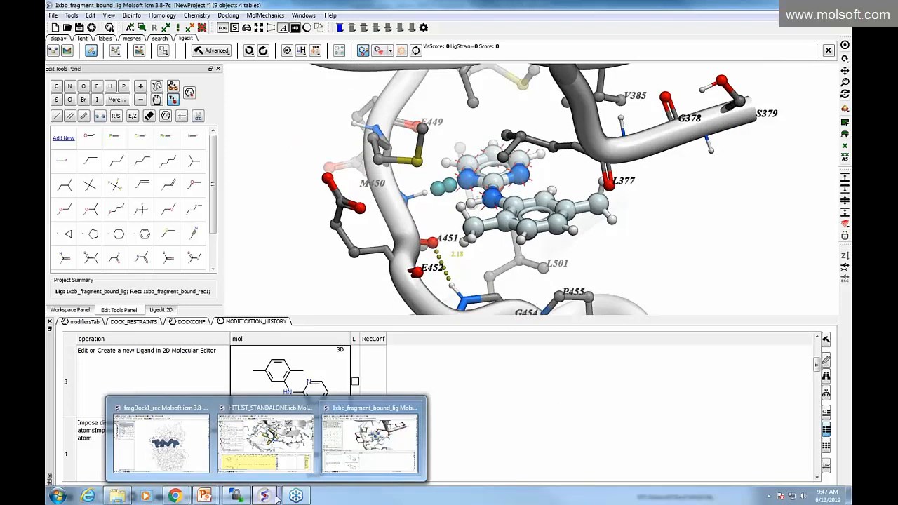
click(204, 496)
click(316, 442)
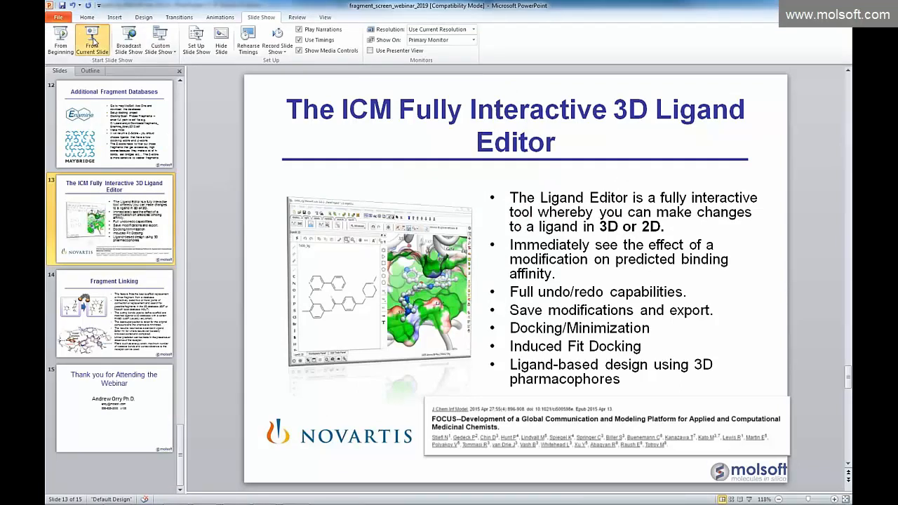
click(92, 39)
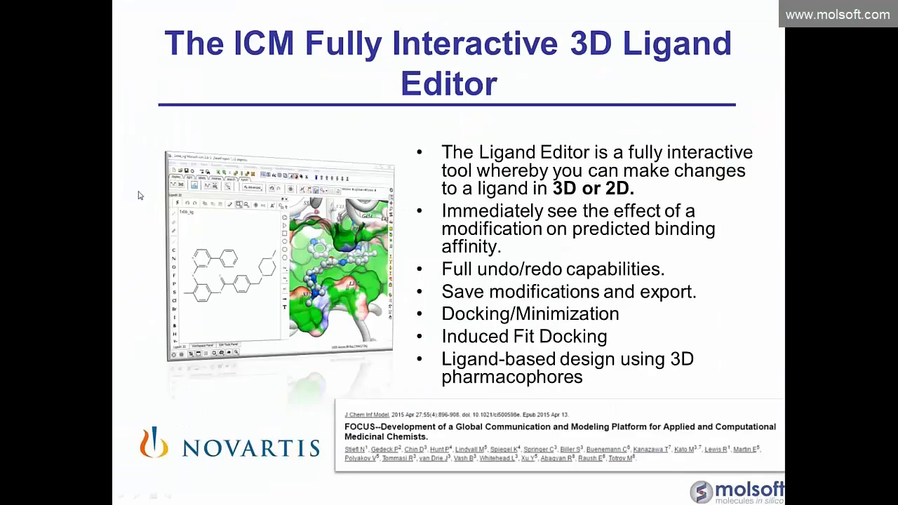
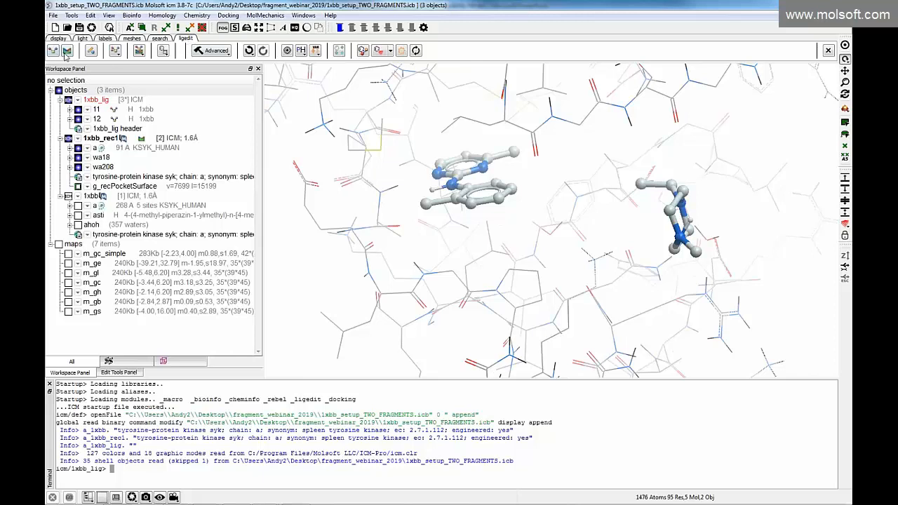
Hide the terminal, open the ligand editing tools with the cutting-bond tool active, and display all hydrogens
click(49, 383)
scroll(288, 266, down, 3)
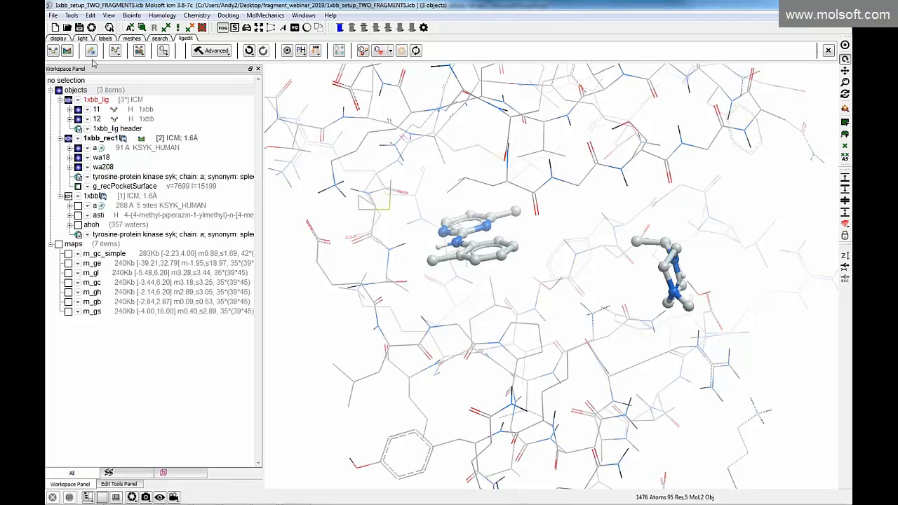
click(91, 52)
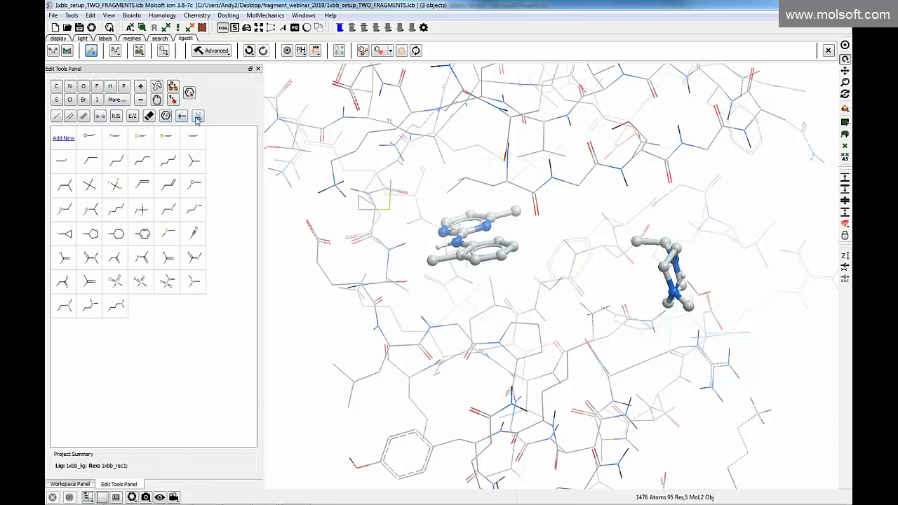
click(202, 119)
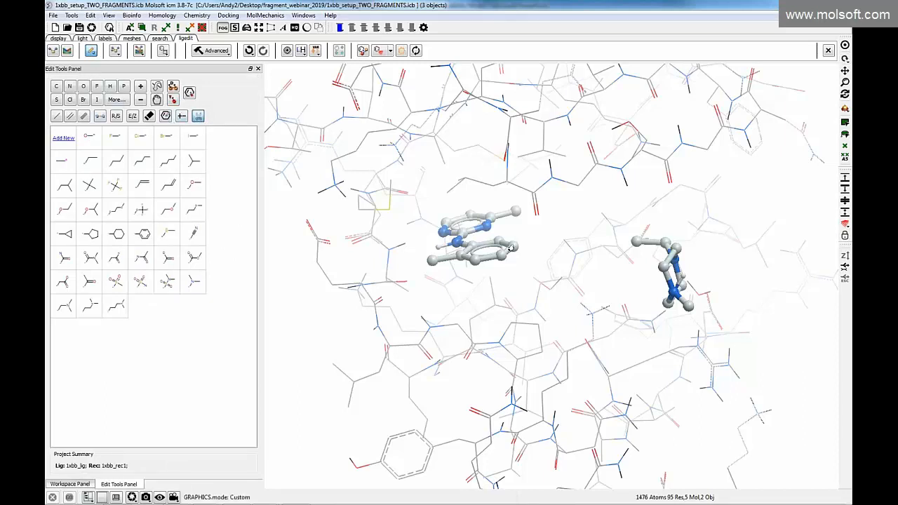
click(301, 51)
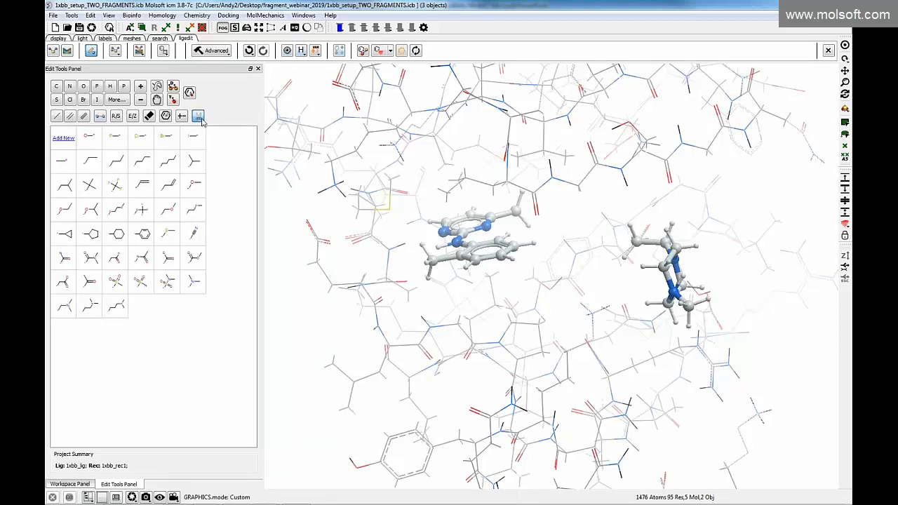
Mark two cutting bonds: a hydrogen bond on the toluene ring and one on the piperazine fragment's terminal carbon
click(520, 246)
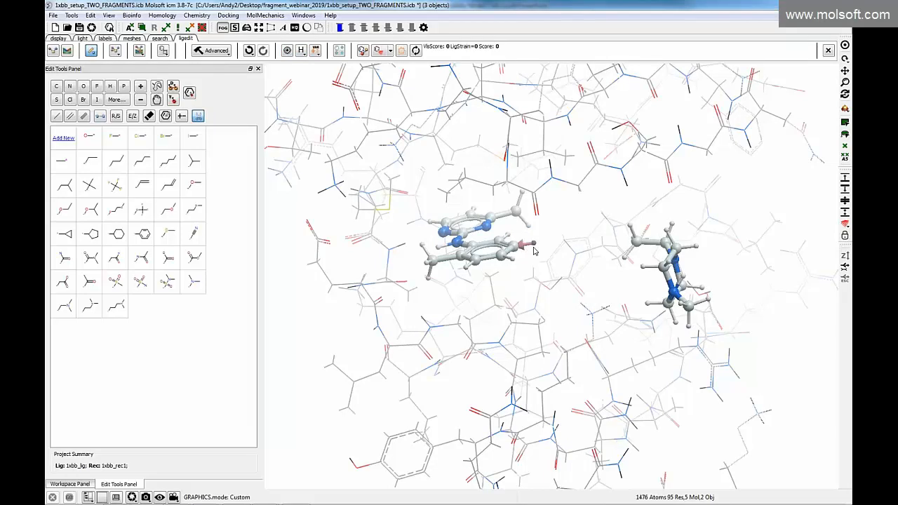
click(294, 27)
drag(280, 236, 279, 185)
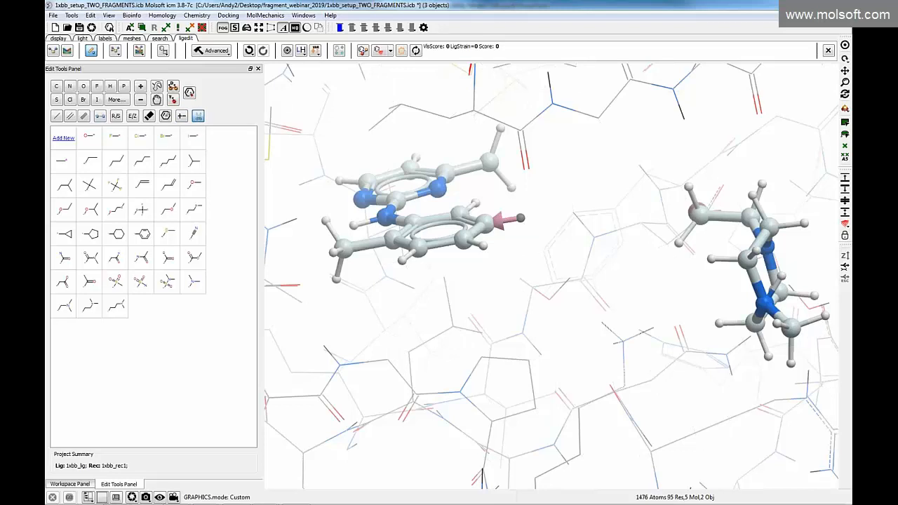
drag(701, 222, 672, 208)
Open the Find Linker setup for the two fragments marked with cutting bonds
click(214, 51)
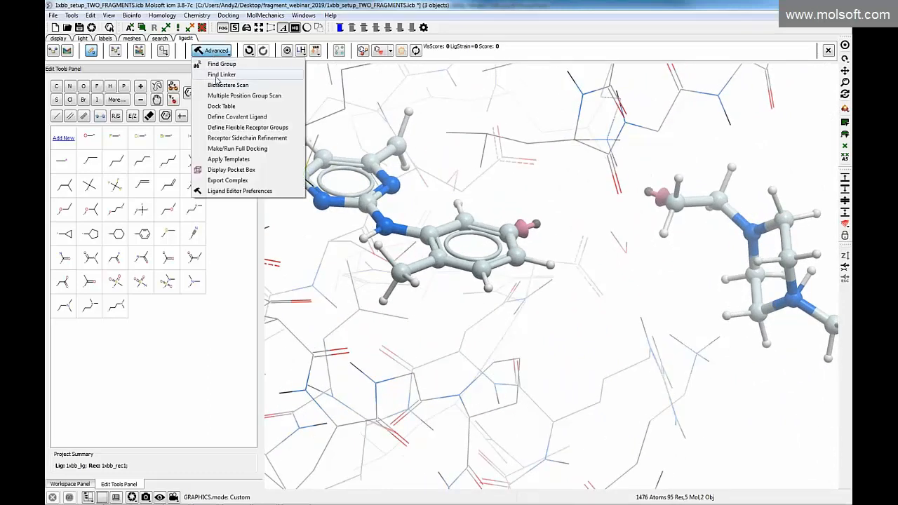
click(218, 75)
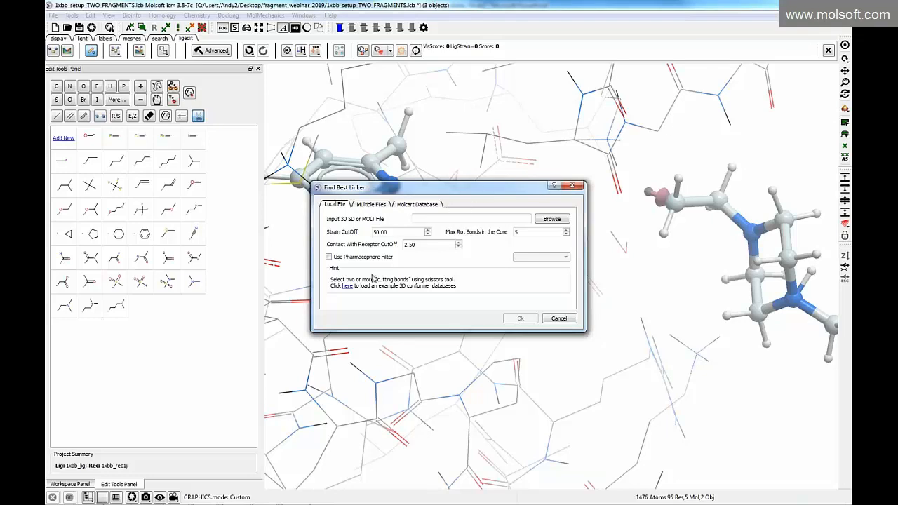
key(alt+Tab)
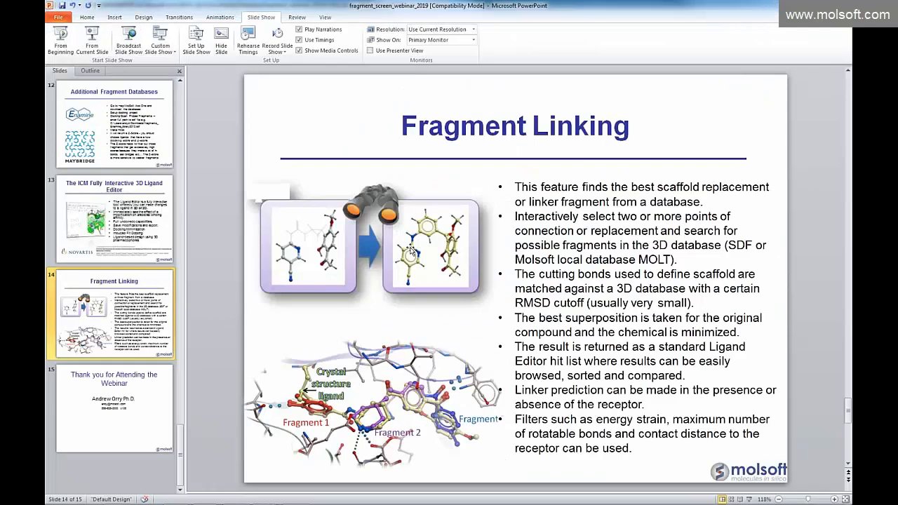
key(alt+Tab)
Open the Molsoft add-ons web page, view the downloadable databases in the linkerdb folder, and return to the linker setup
click(303, 14)
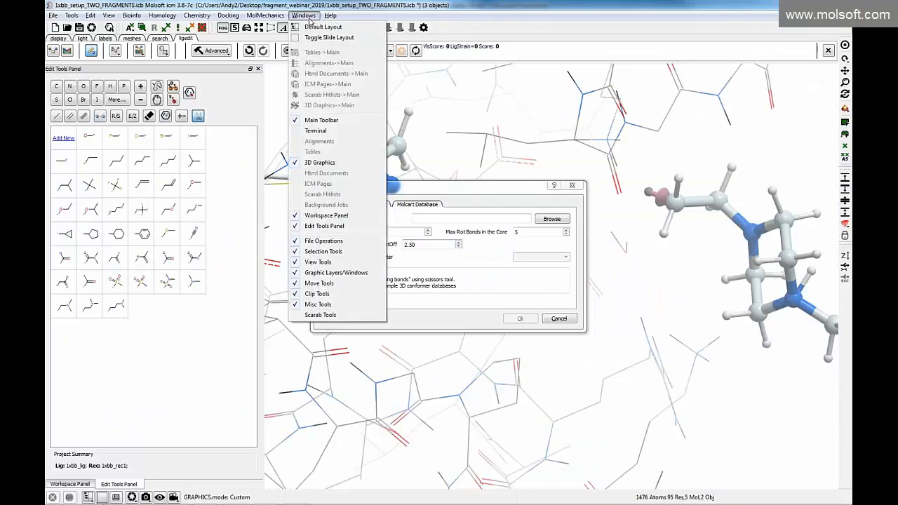
mouse_move(329, 15)
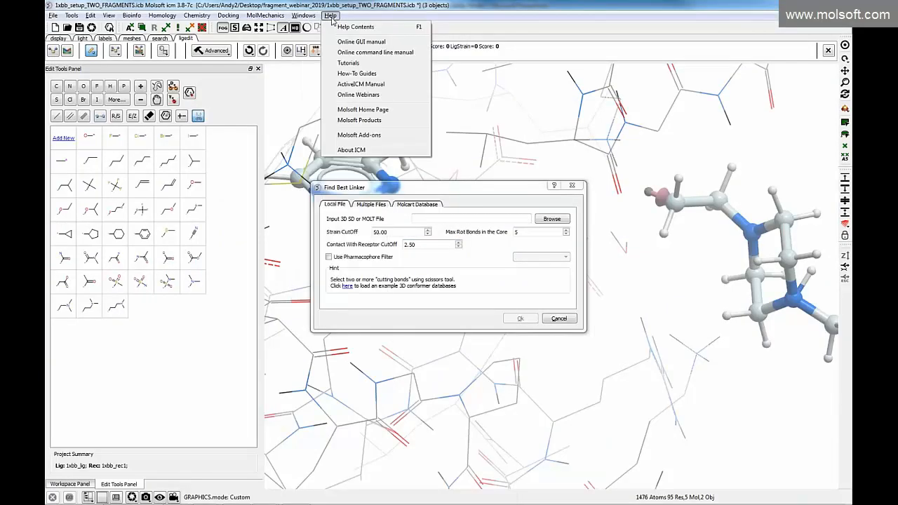
click(348, 135)
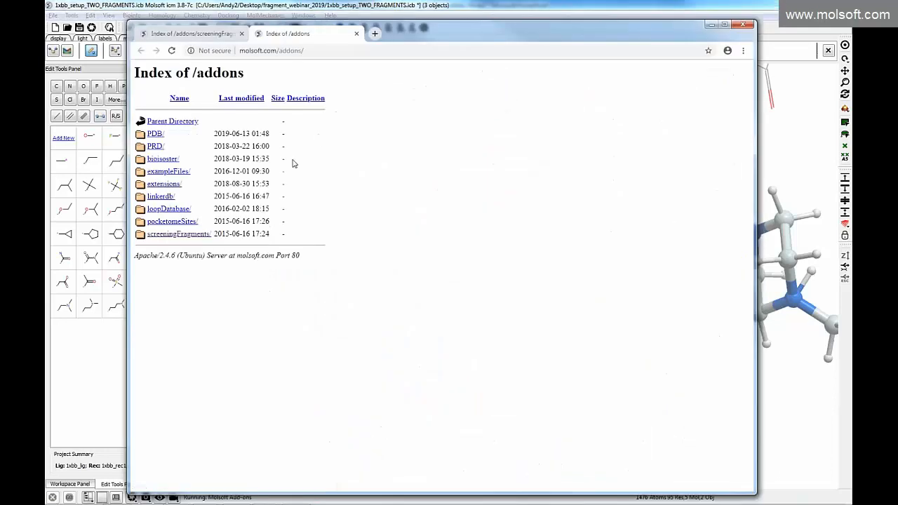
click(161, 197)
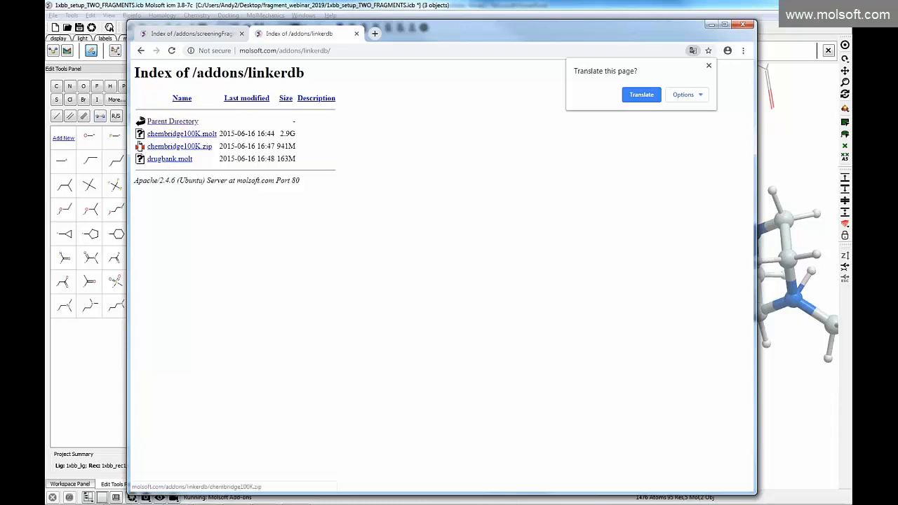
click(562, 9)
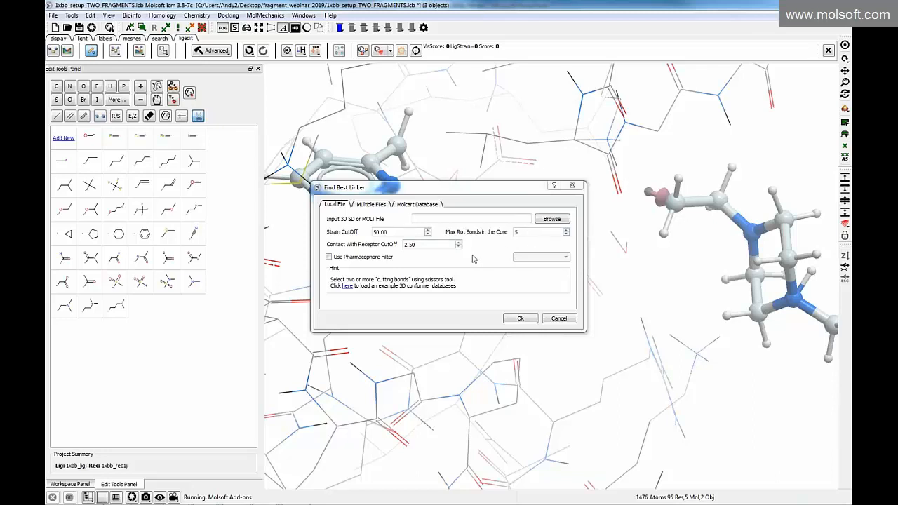
Review the linker search cutoffs and the marked attachment points in the pocket, and cancel the linker search
click(421, 244)
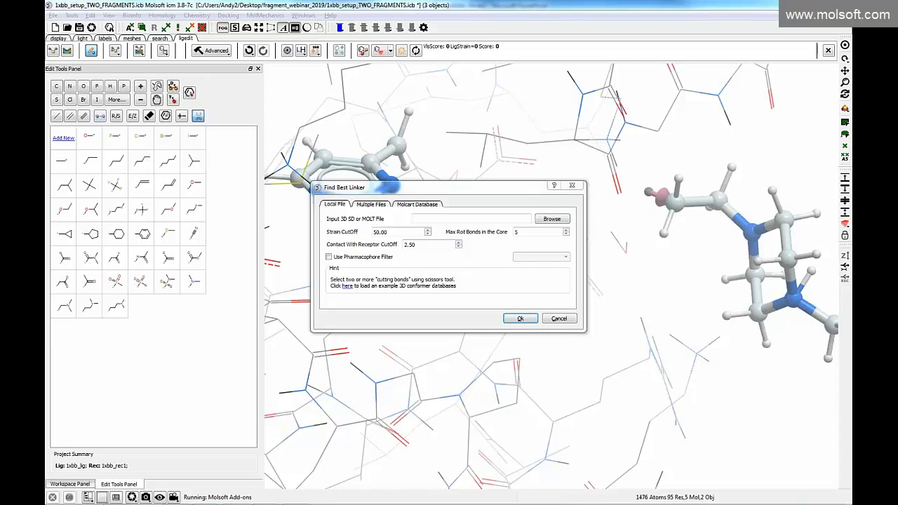
drag(457, 190, 307, 234)
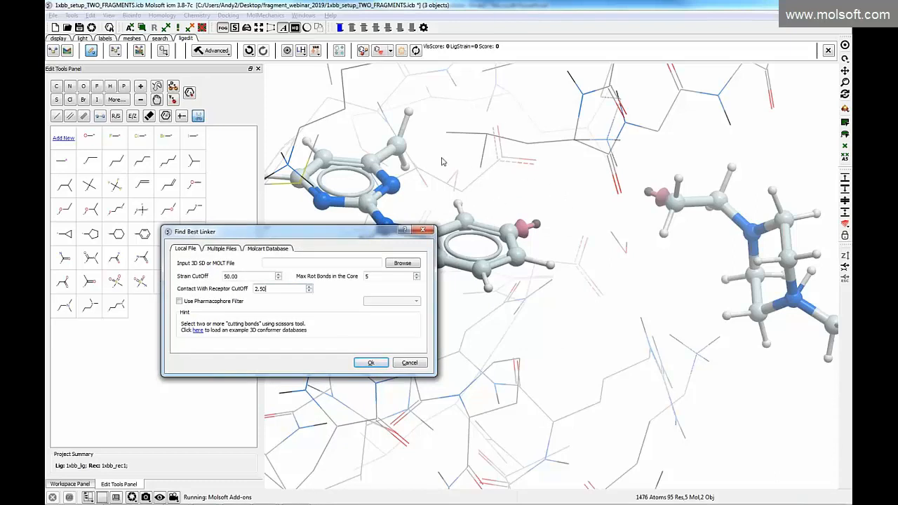
drag(549, 189, 544, 163)
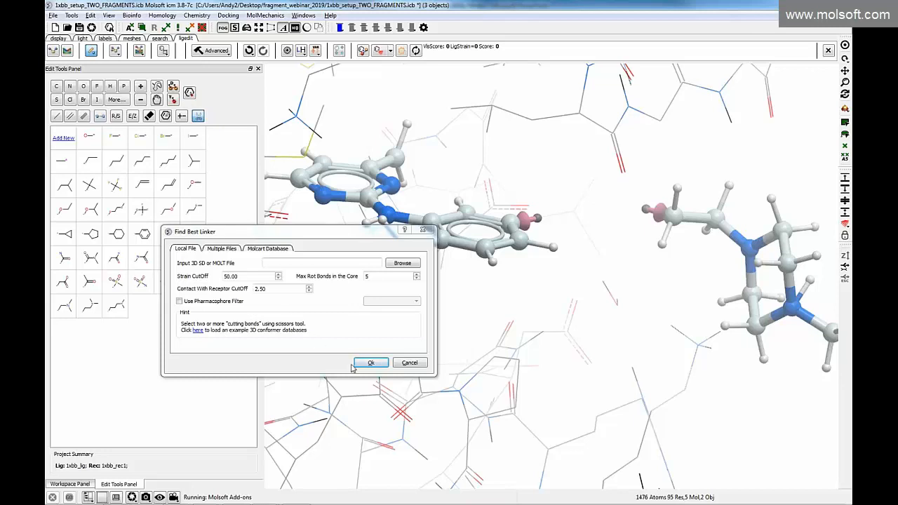
click(409, 364)
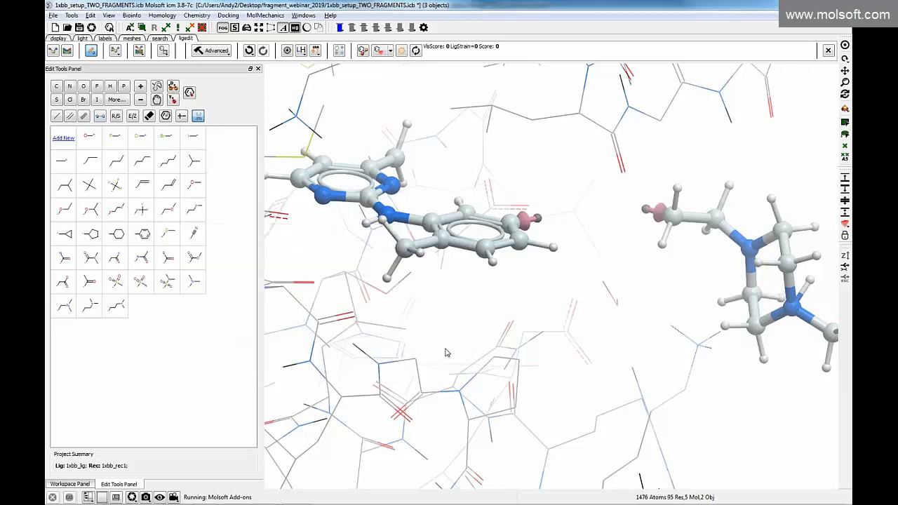
Start a separate new ICM session for viewing precomputed linker results
mouse_move(291, 500)
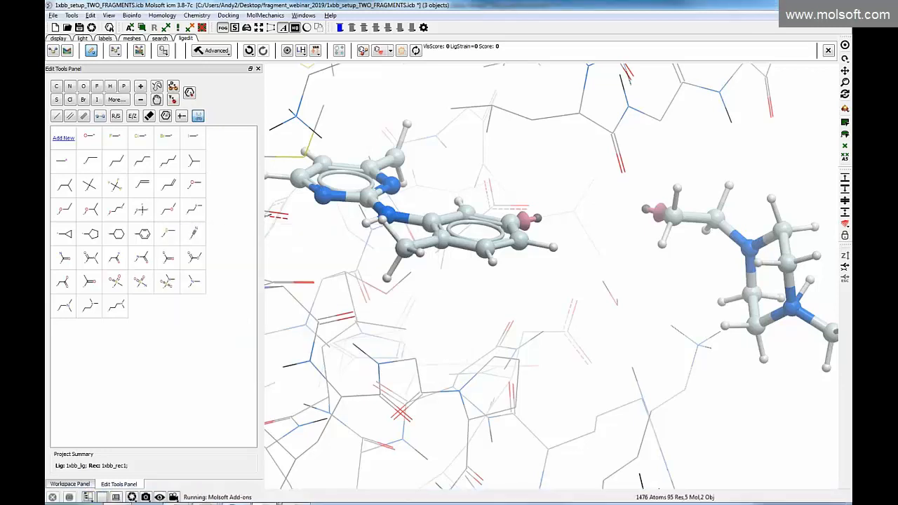
click(214, 51)
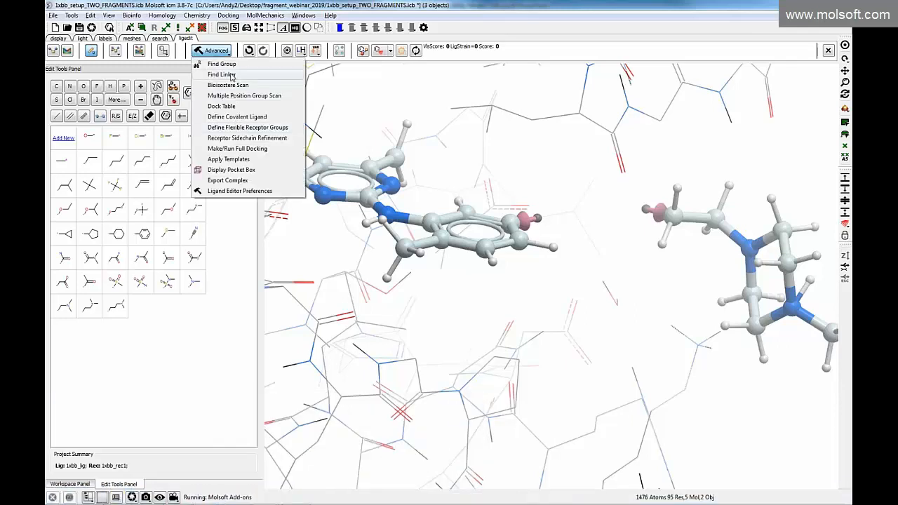
click(263, 497)
right_click(263, 496)
click(239, 448)
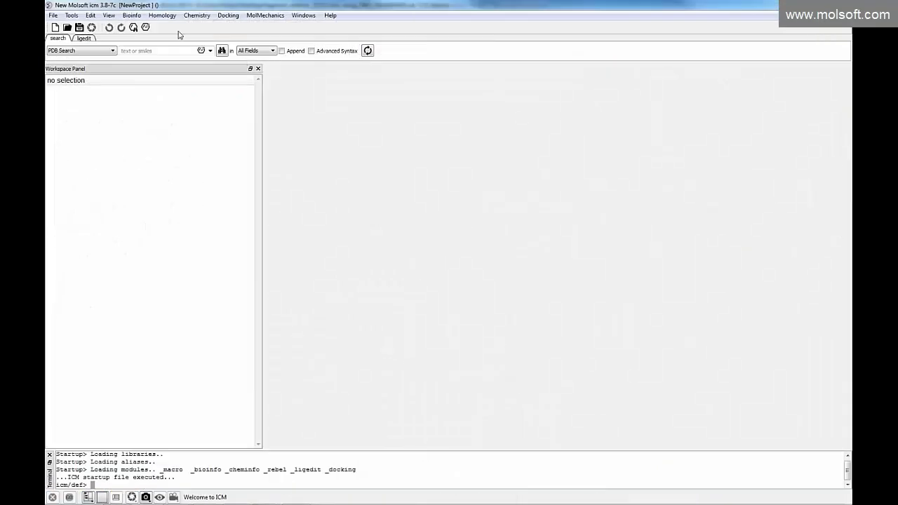
click(53, 16)
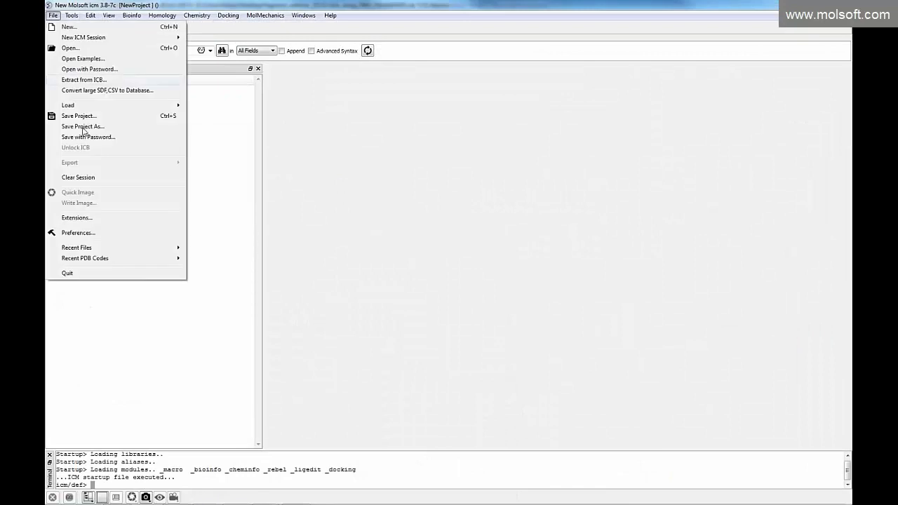
click(69, 48)
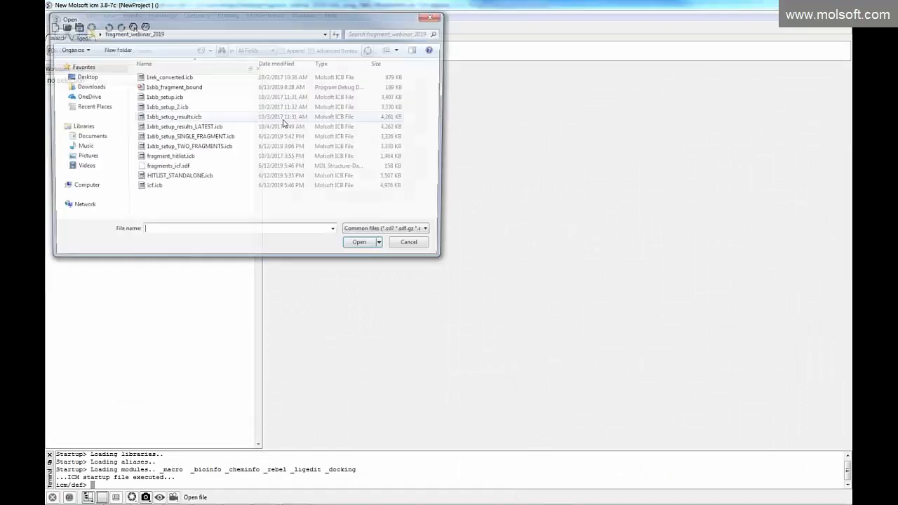
double_click(175, 159)
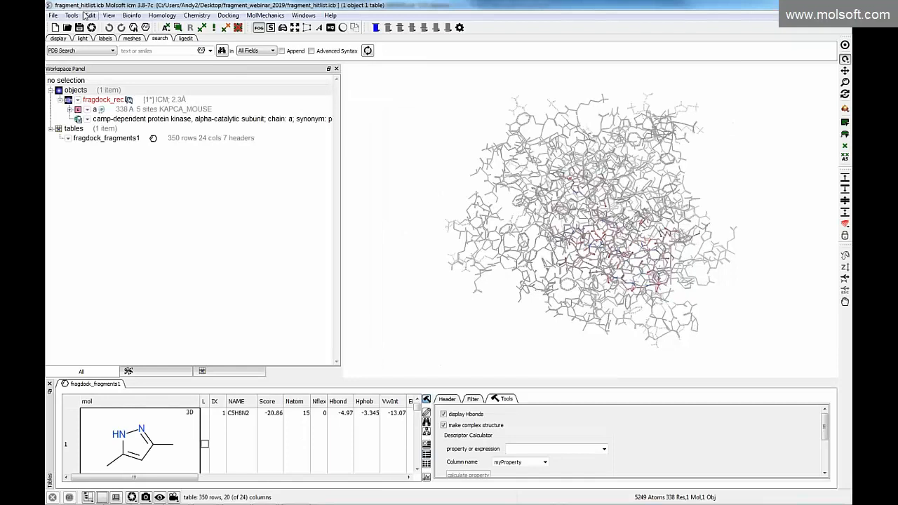
click(89, 17)
click(108, 42)
click(90, 16)
click(105, 37)
key(Return)
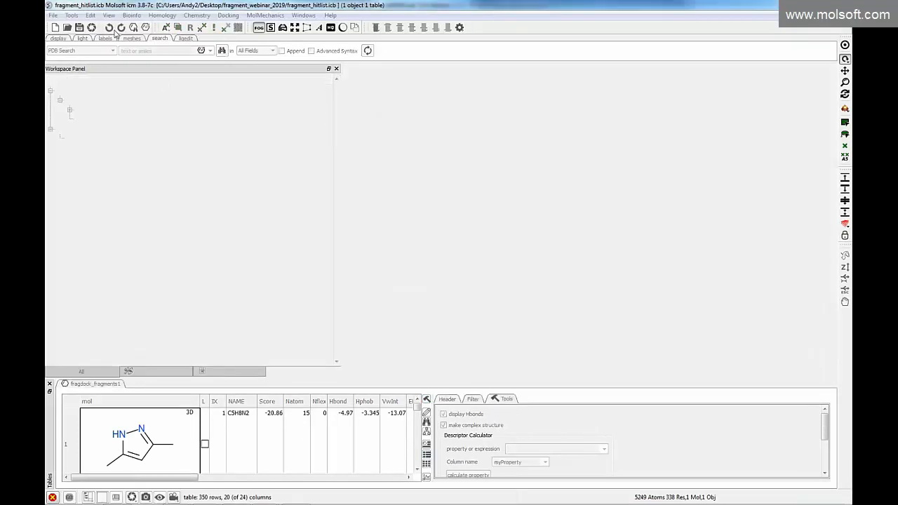
Open the project 1xbb_setup_results_LATEST.icb from the fragment_webinar_2019 folder
click(53, 15)
click(70, 47)
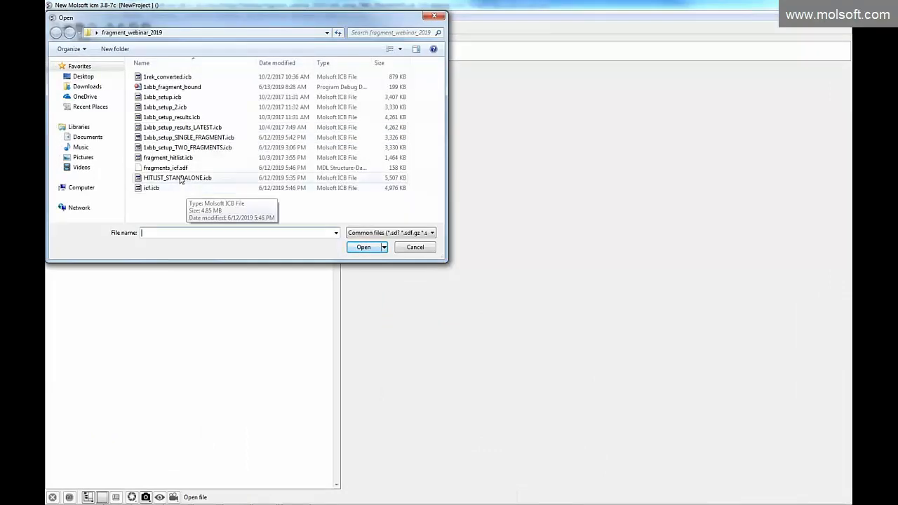
double_click(180, 128)
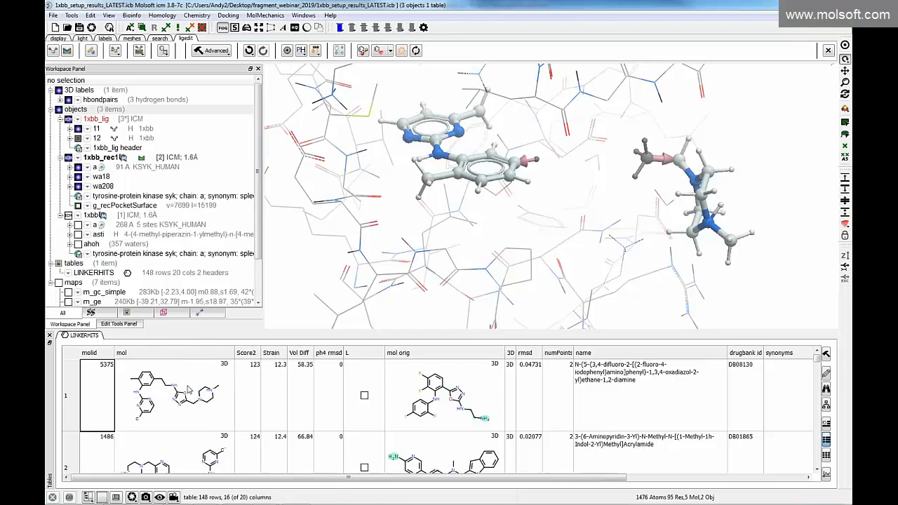
Load linker hits 1, 2 and 4 from the LINKERHITS table into the pocket to compare the linked ligands
click(172, 397)
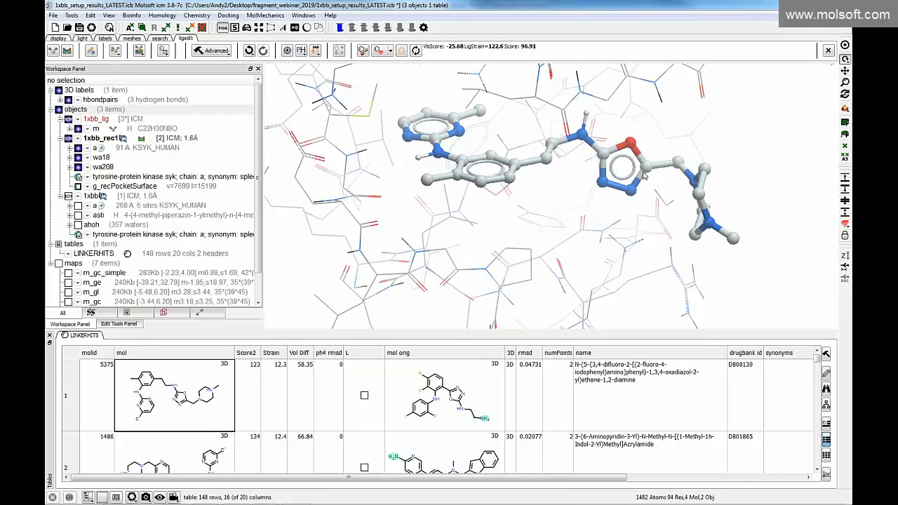
click(249, 51)
click(178, 455)
scroll(259, 386, up, 1)
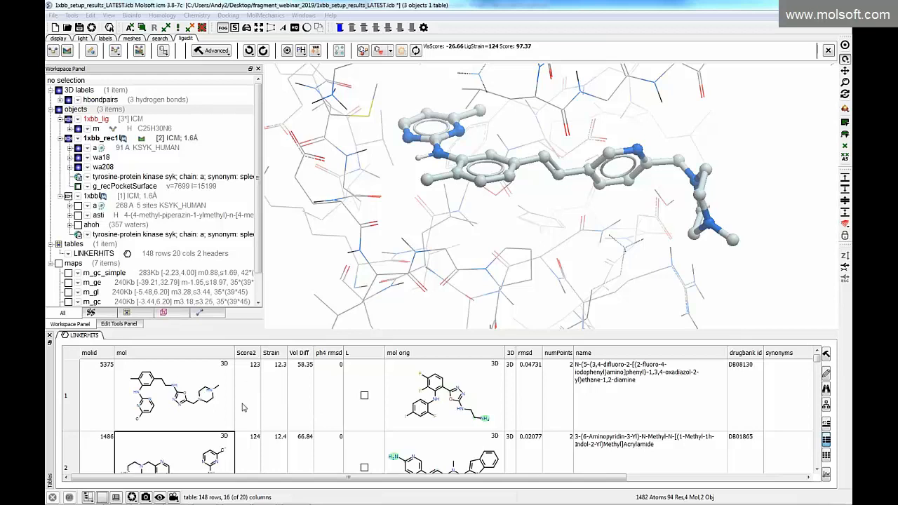
click(209, 393)
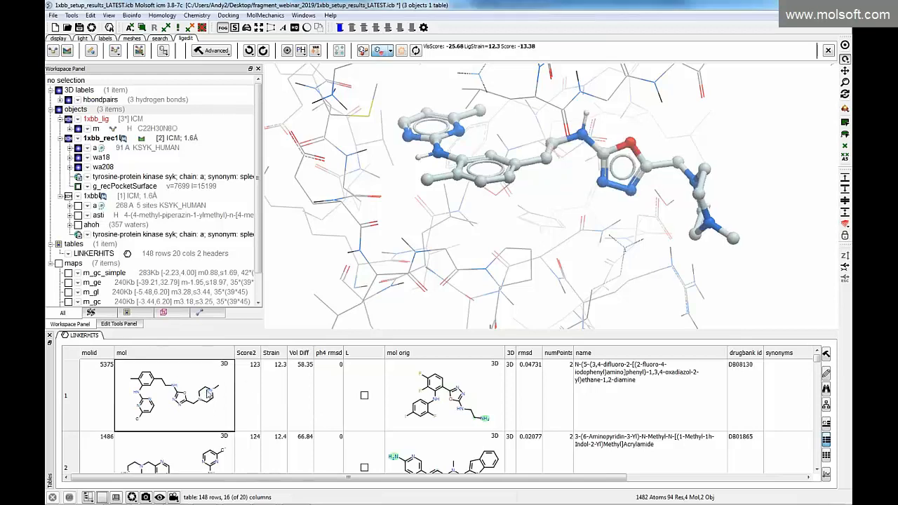
scroll(209, 431, down, 2)
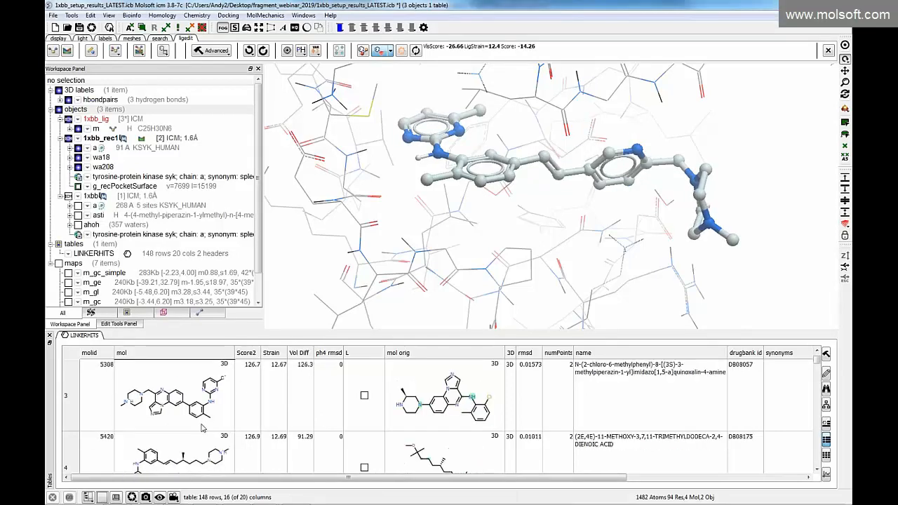
click(195, 440)
Sort the LINKERHITS table by Score2 in descending order and browse the hits' original molecules, names and DrugBank annotations
click(251, 353)
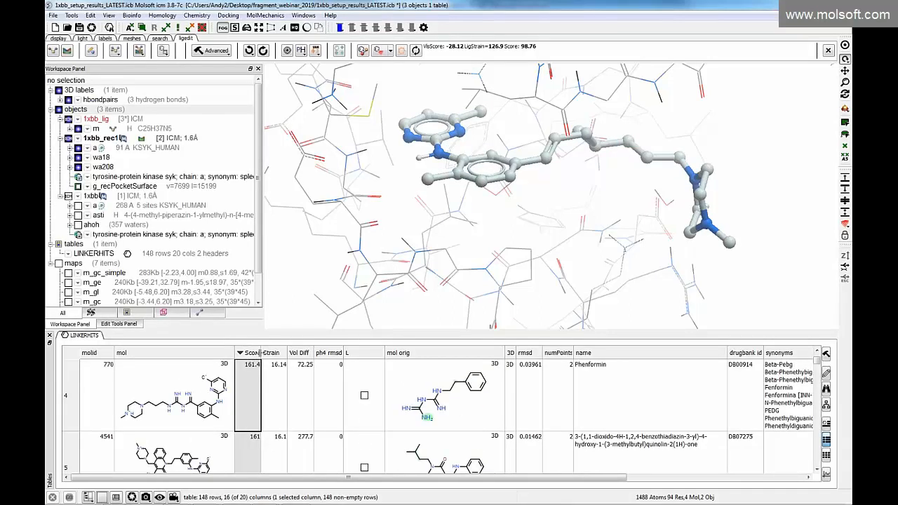
scroll(220, 384, up, 2)
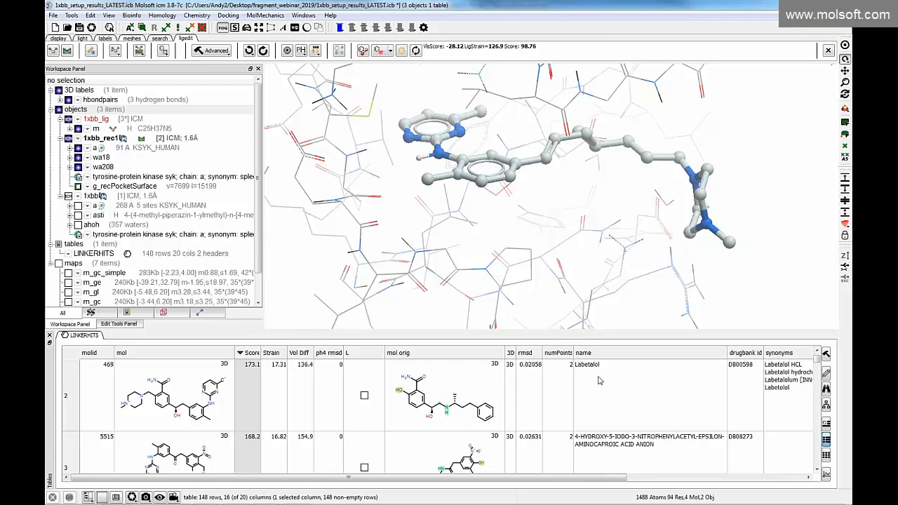
scroll(218, 390, down, 1)
scroll(555, 409, up, 2)
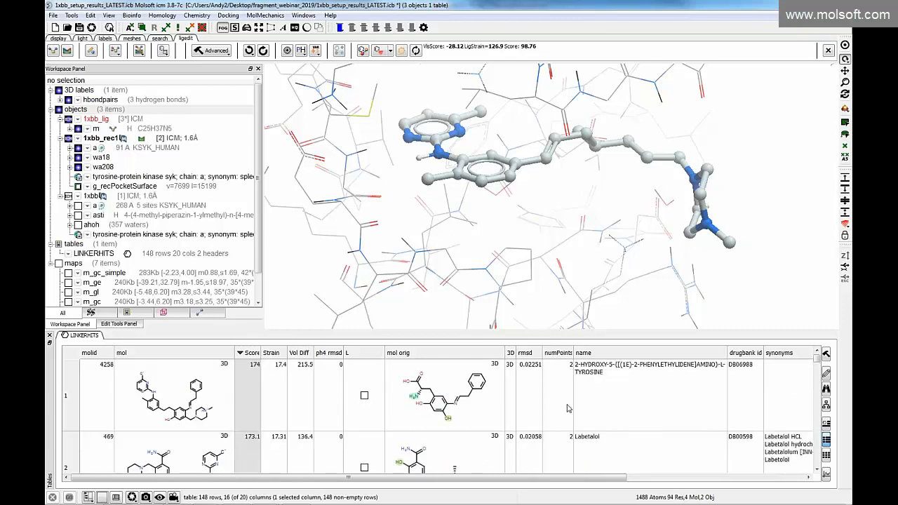
scroll(611, 420, down, 1)
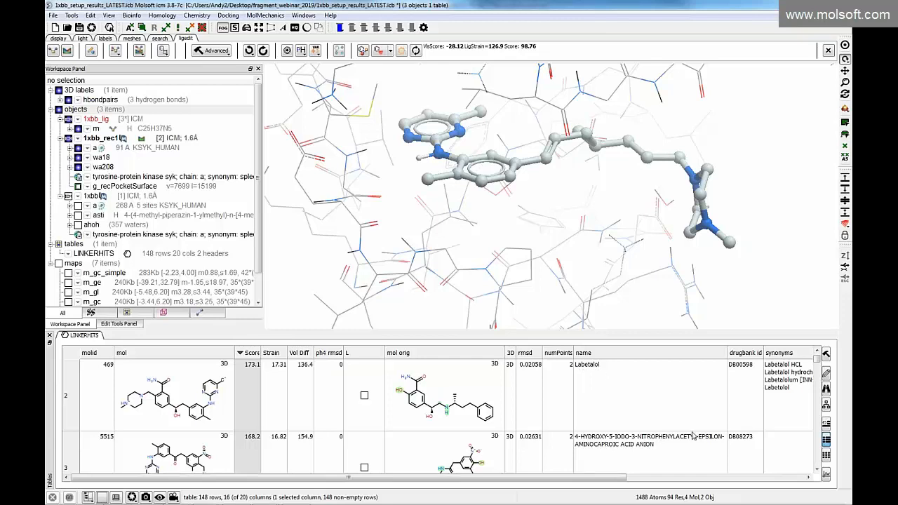
click(645, 479)
drag(635, 480, 536, 480)
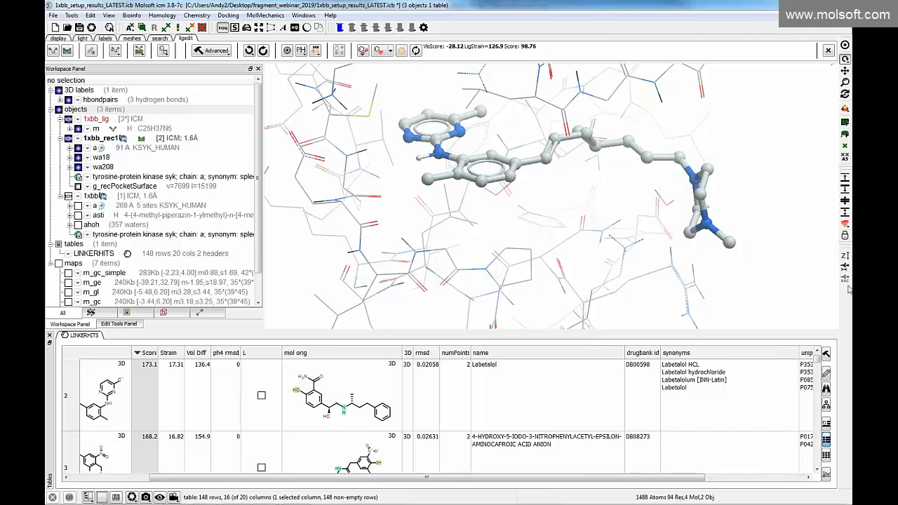
Switch to the browser and view the Three Point Core Replacement section of the ICM User's Guide fragment linking page
drag(852, 91, 215, 29)
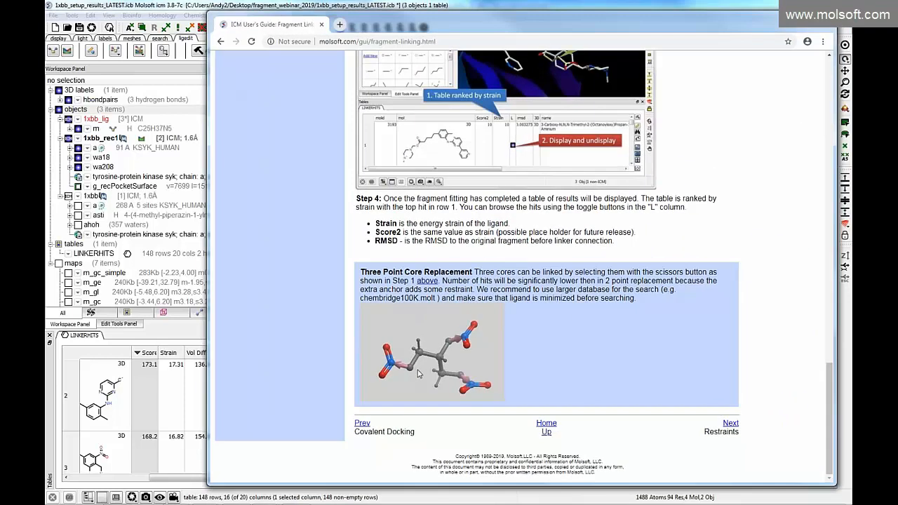